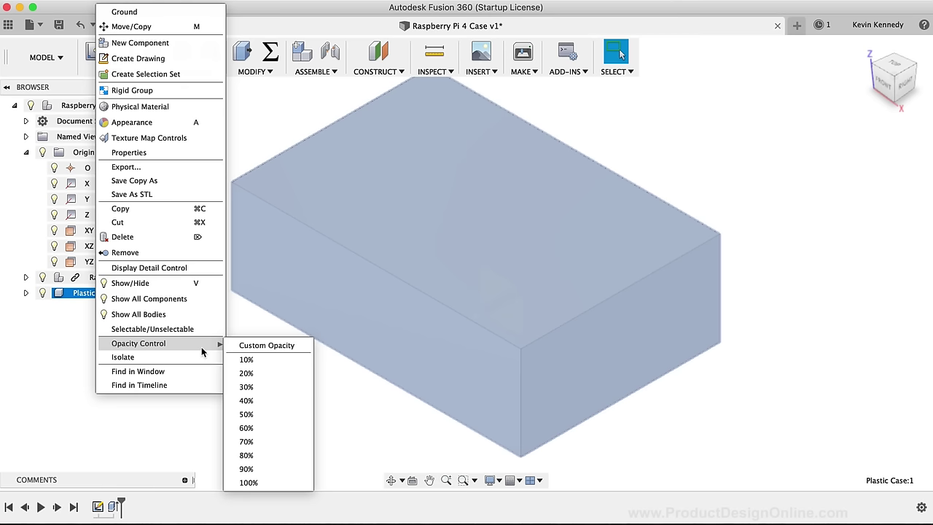
Step: Set the Plastic Case component's opacity to 60% to reveal the Raspberry Pi board inside
click(287, 427)
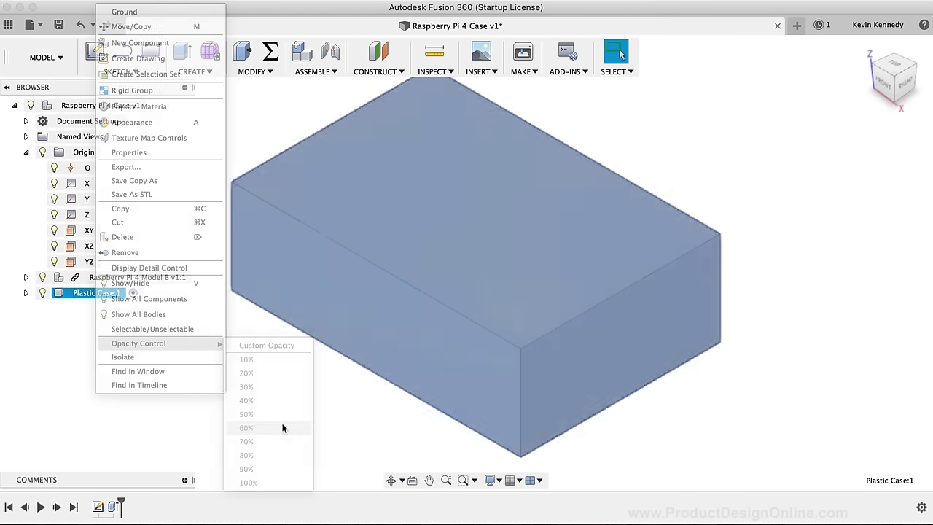
scroll(274, 386, down, 1)
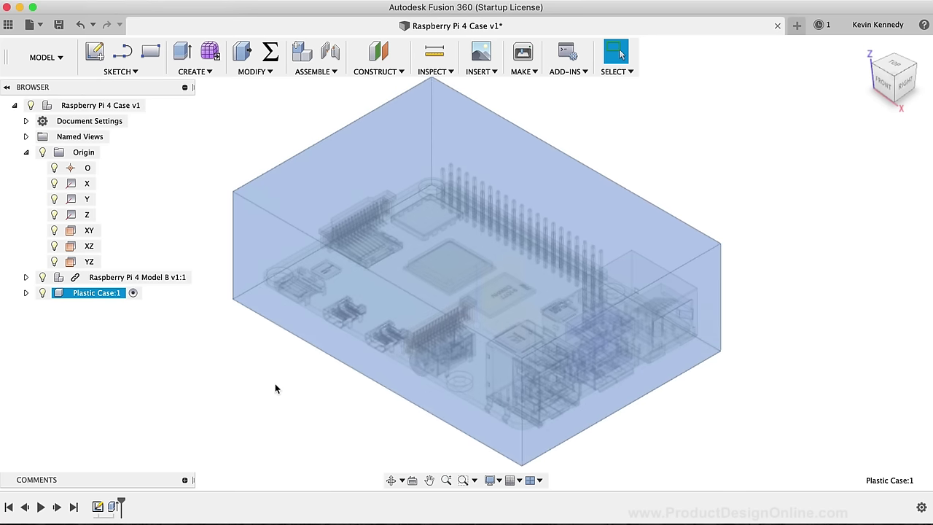
click(899, 67)
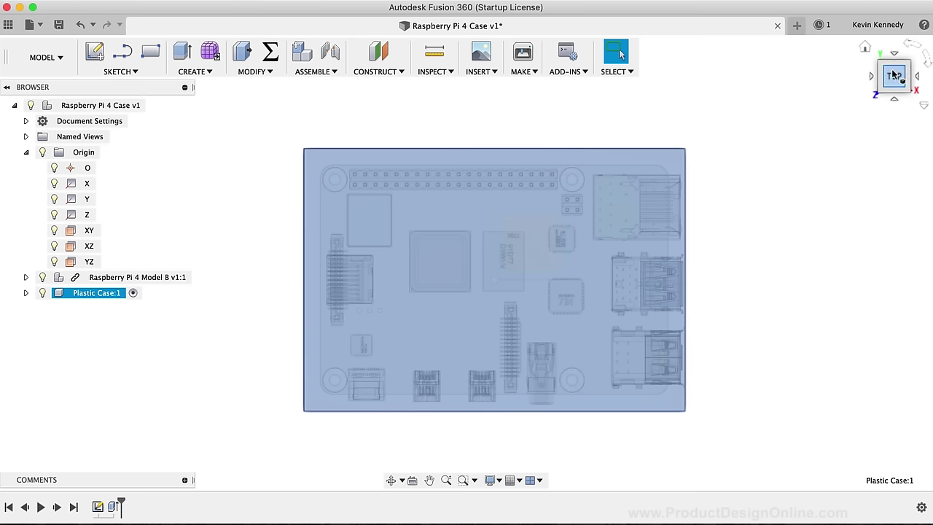
shift+middle_drag(893, 74, 902, 109)
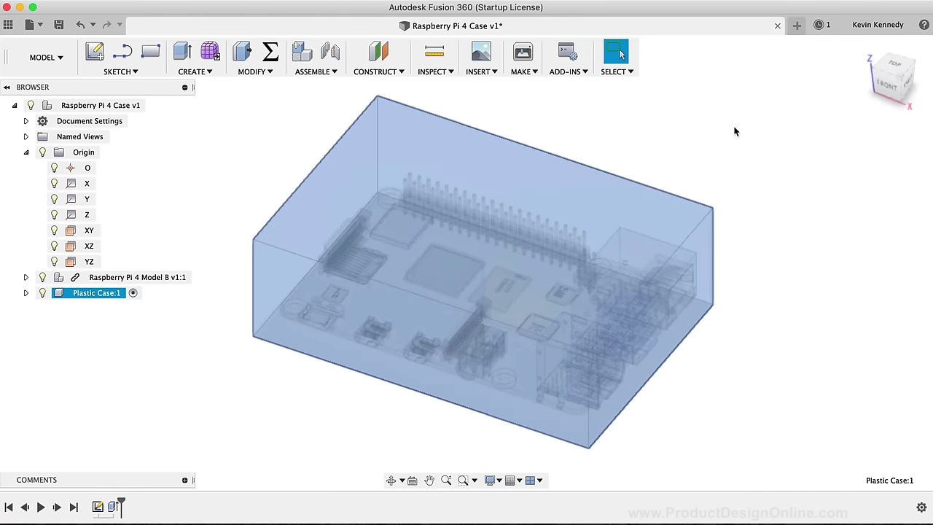
click(729, 131)
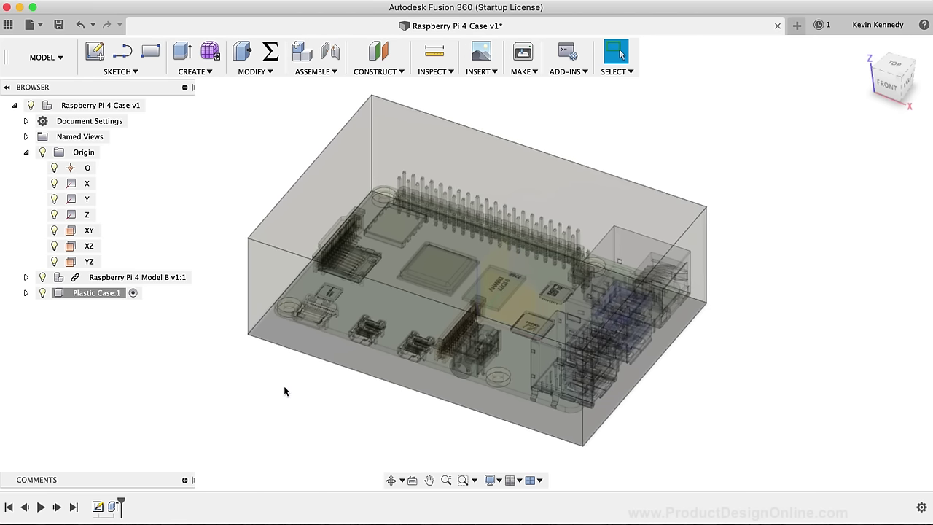
Step: Fillet the four vertical corner edges of the case with a 5 mm constant radius
key(f)
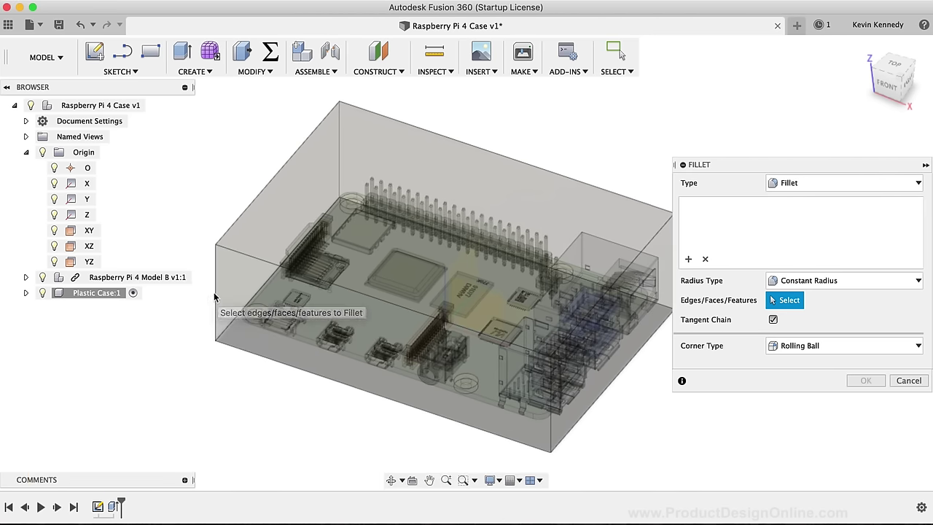
click(215, 295)
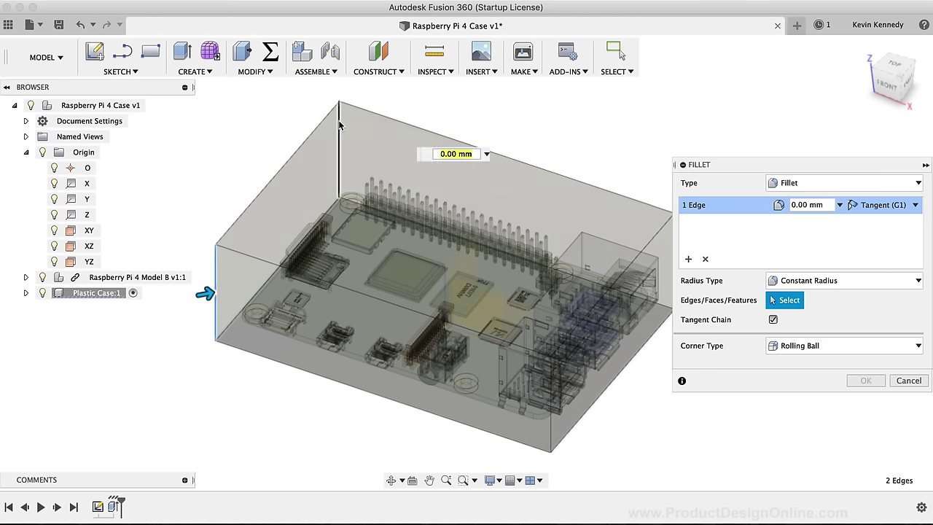
click(339, 125)
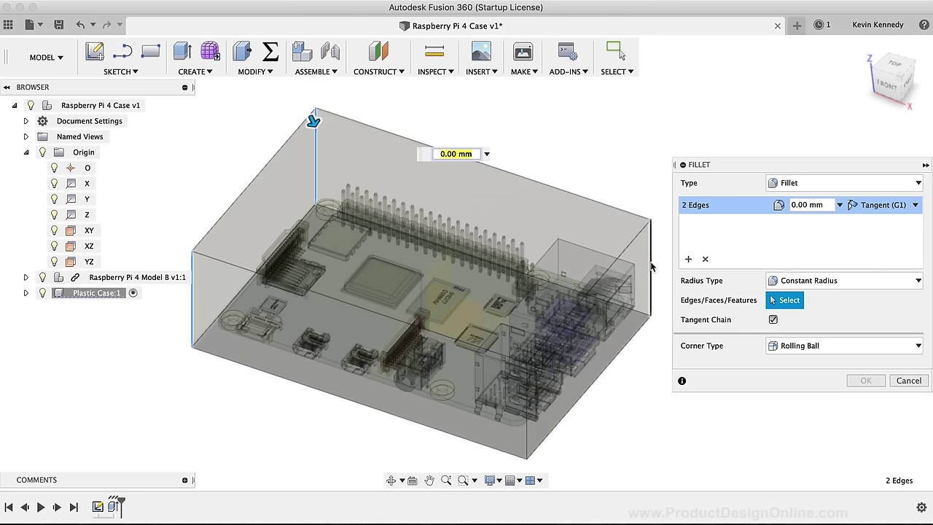
click(651, 267)
click(527, 429)
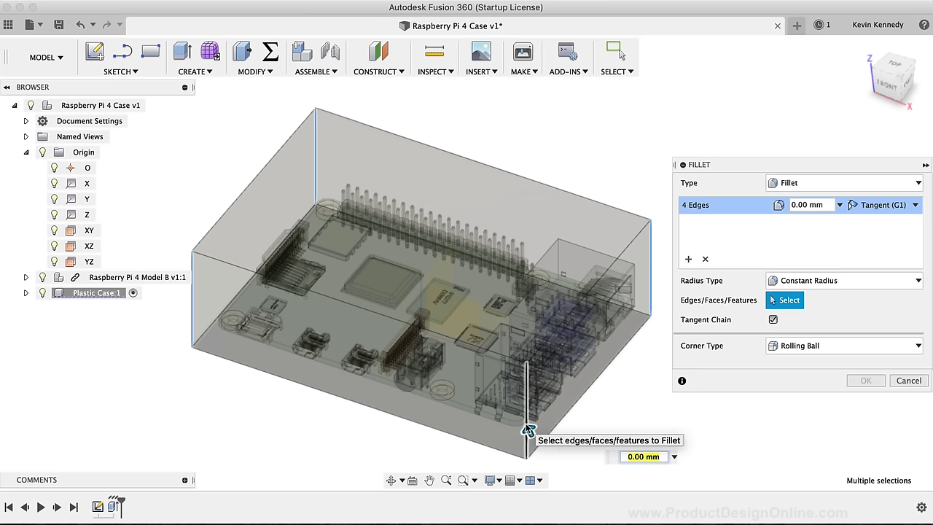
text(5)
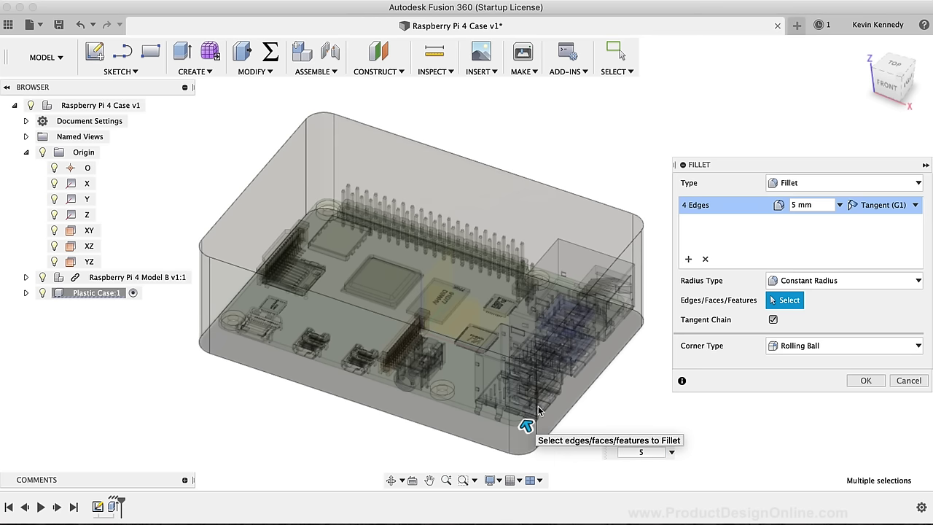
click(887, 64)
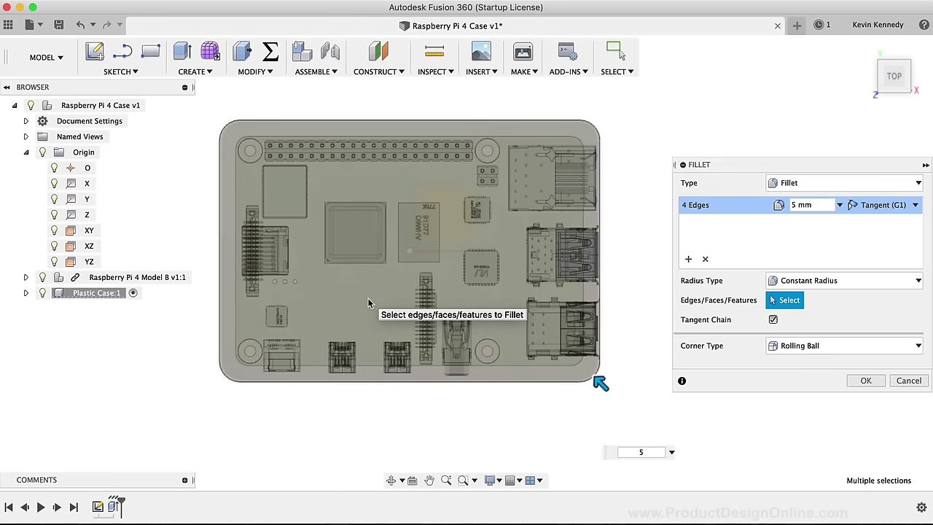
drag(891, 74, 860, 74)
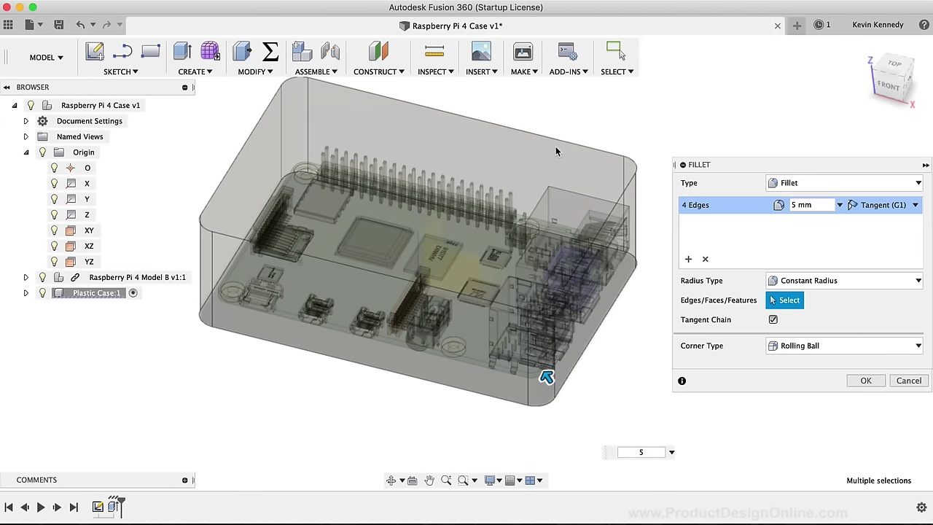
Step: Add a second selection set to the fillet and give edges selection priority
click(689, 247)
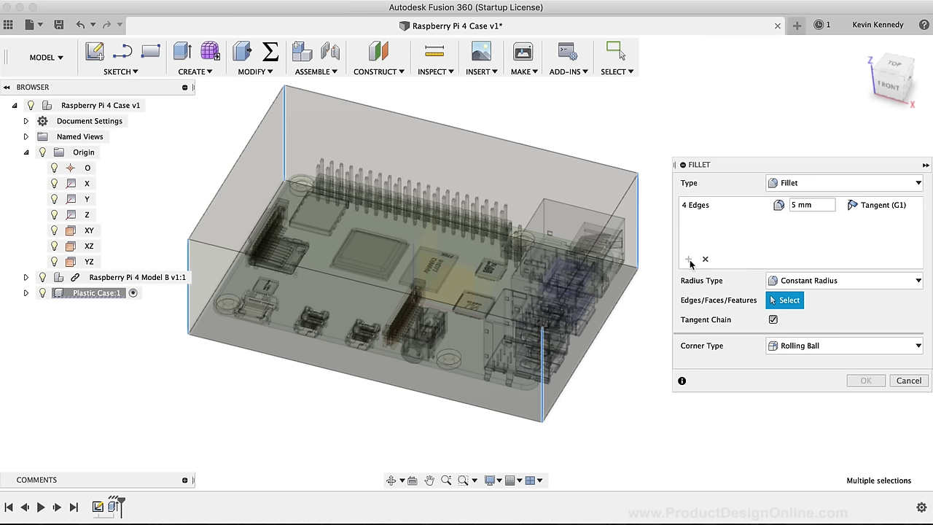
click(865, 50)
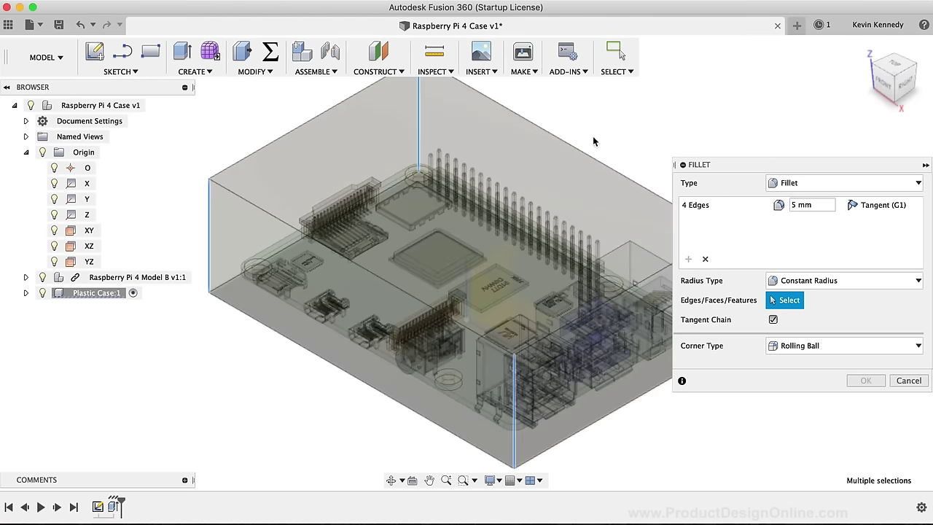
scroll(436, 219, down, 5)
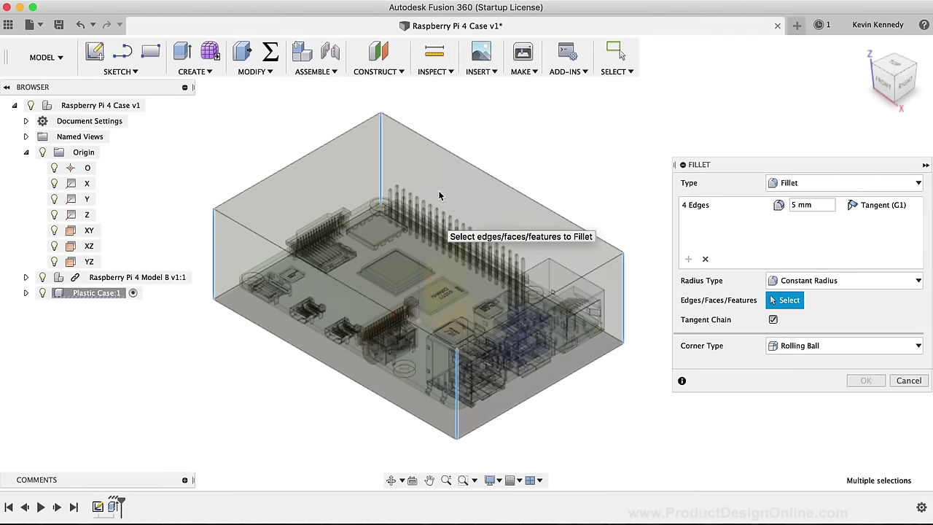
click(606, 71)
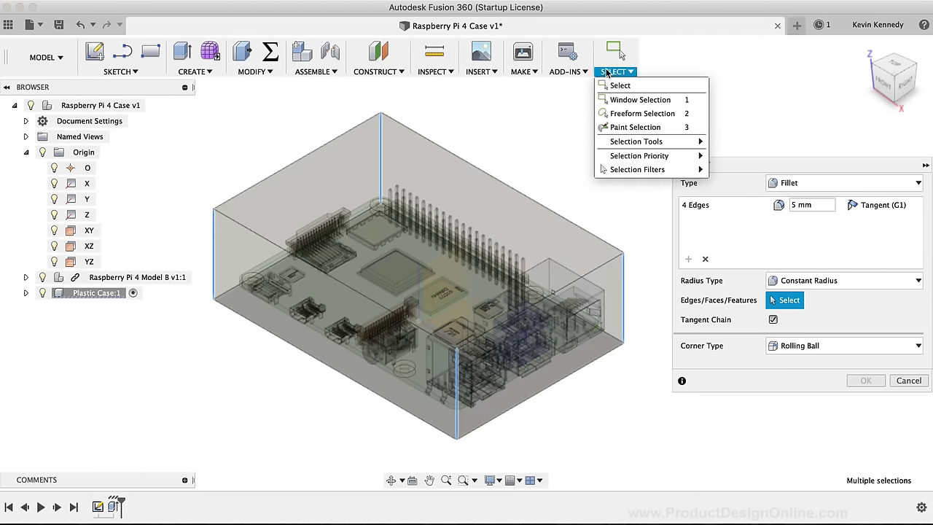
mouse_move(649, 157)
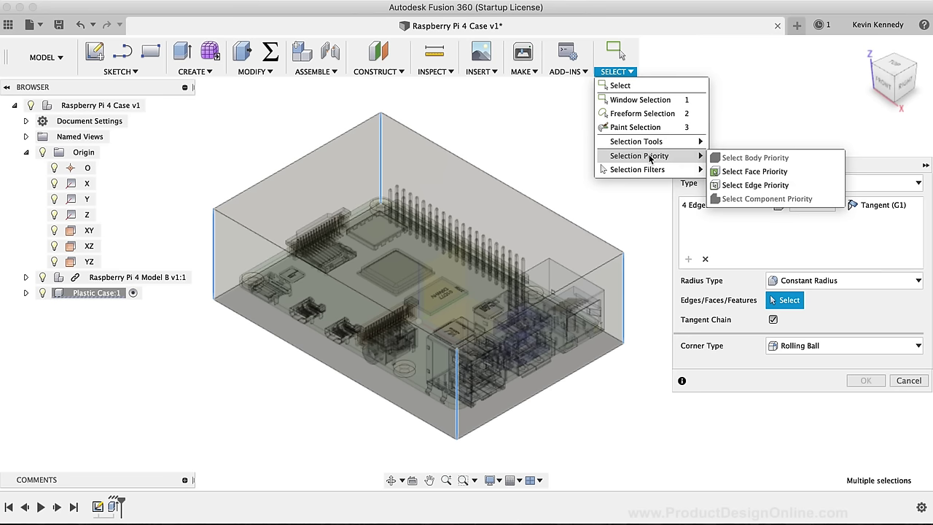
click(805, 185)
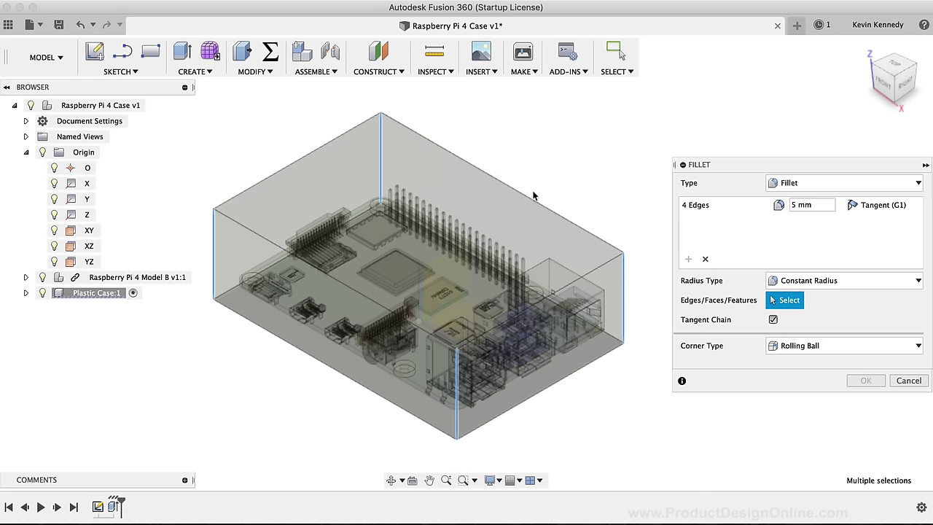
Step: Assign the eight top and bottom perimeter edges to the second set with a 2.5 mm radius and finish the fillet
click(532, 201)
click(332, 144)
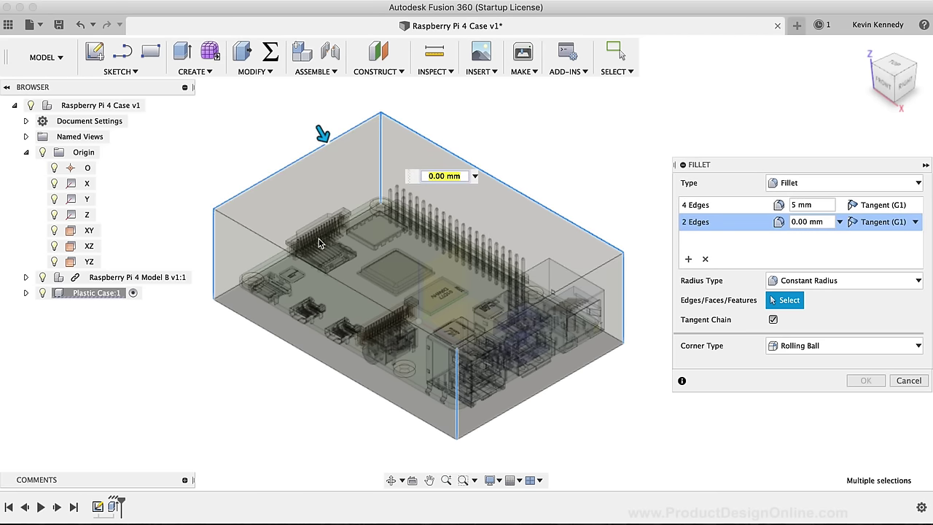
click(315, 263)
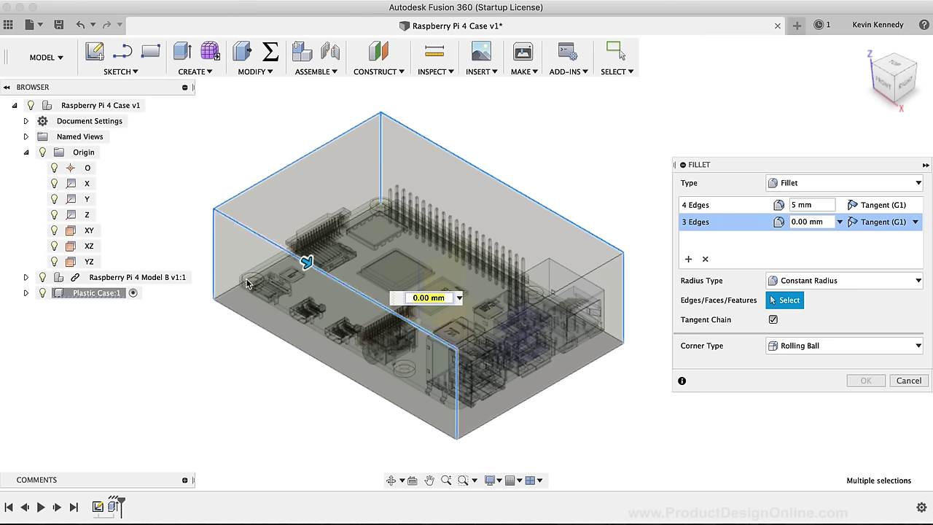
click(227, 293)
click(593, 314)
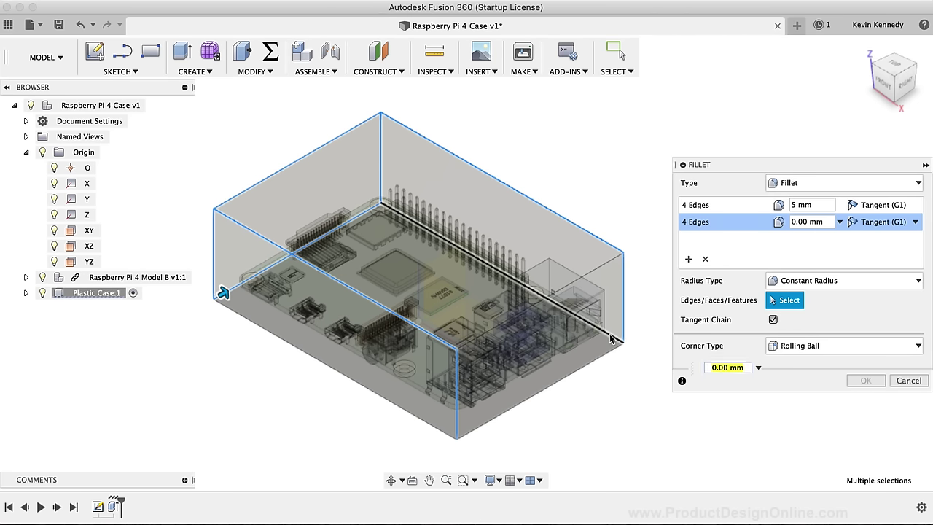
click(575, 281)
click(531, 395)
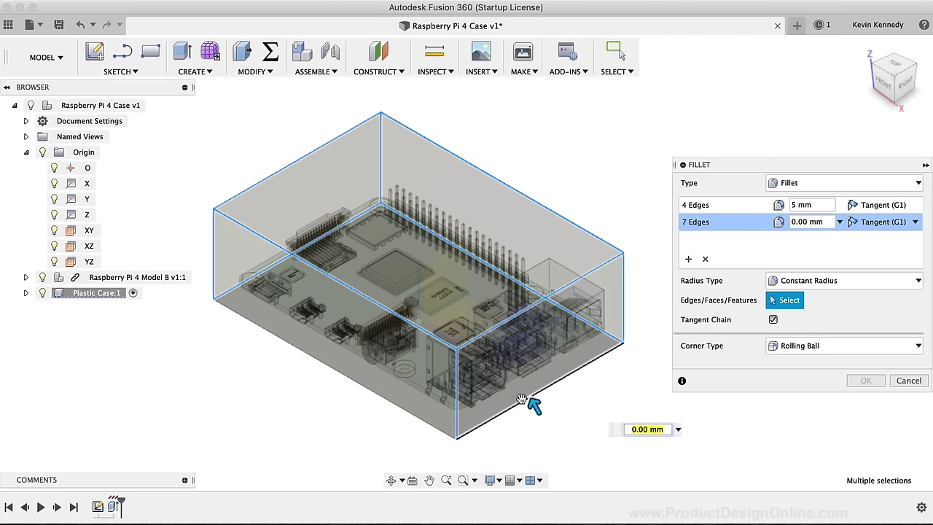
click(419, 422)
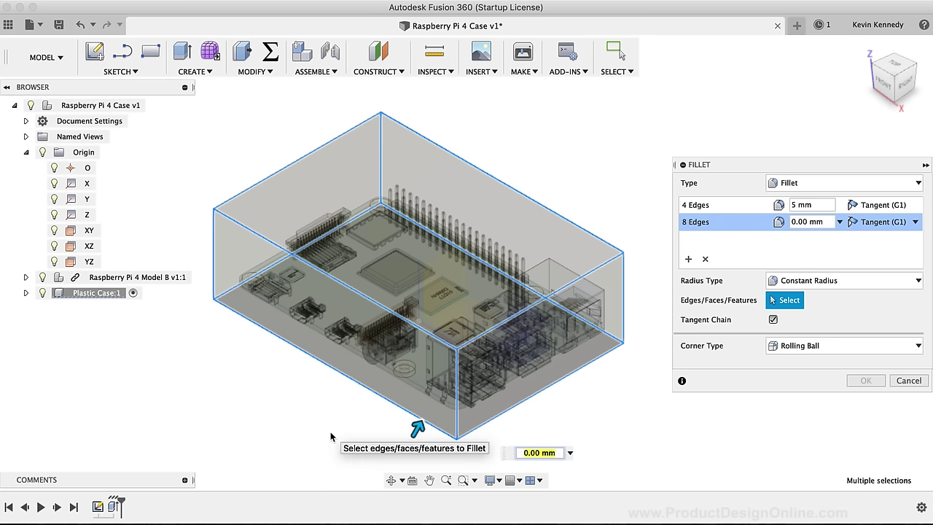
text(2.5)
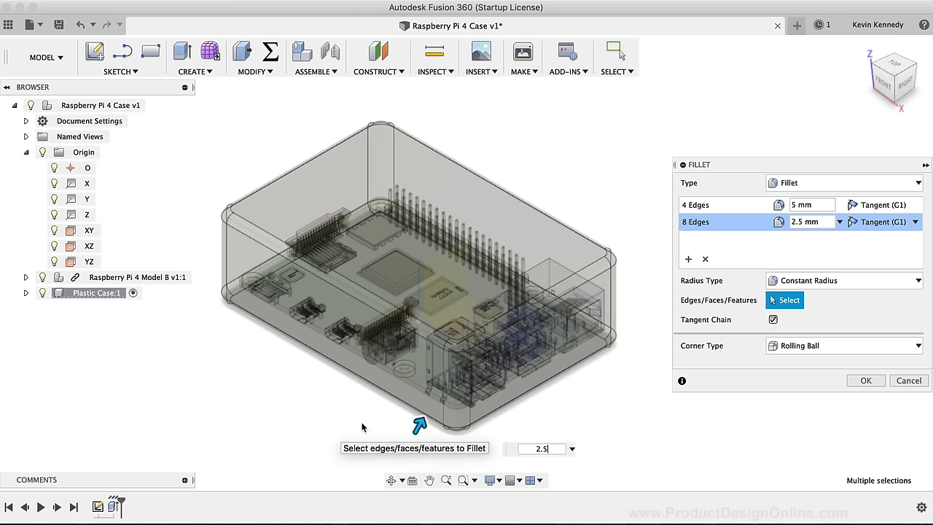
click(872, 380)
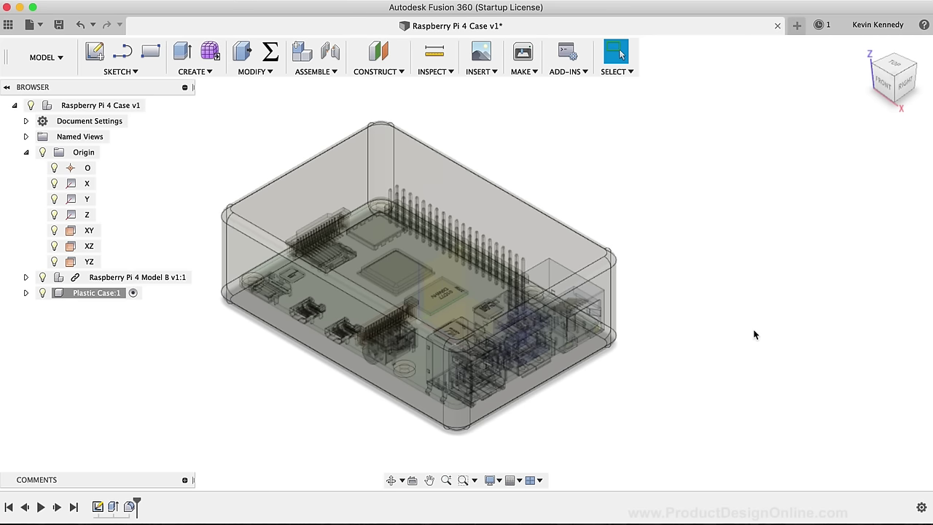
Step: Shell the Plastic Case's Body1 as a whole body with an inside thickness of 3.5 mm
middle_drag(616, 256, 666, 249)
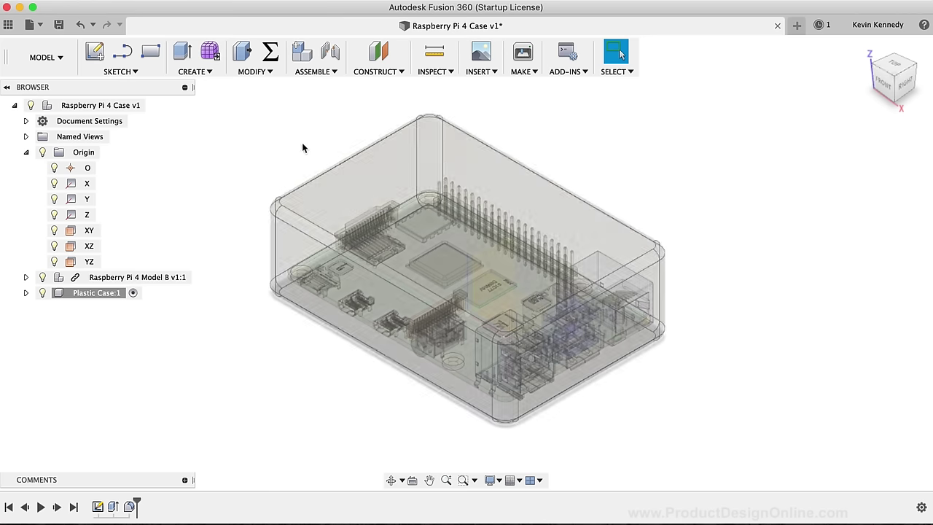
click(255, 72)
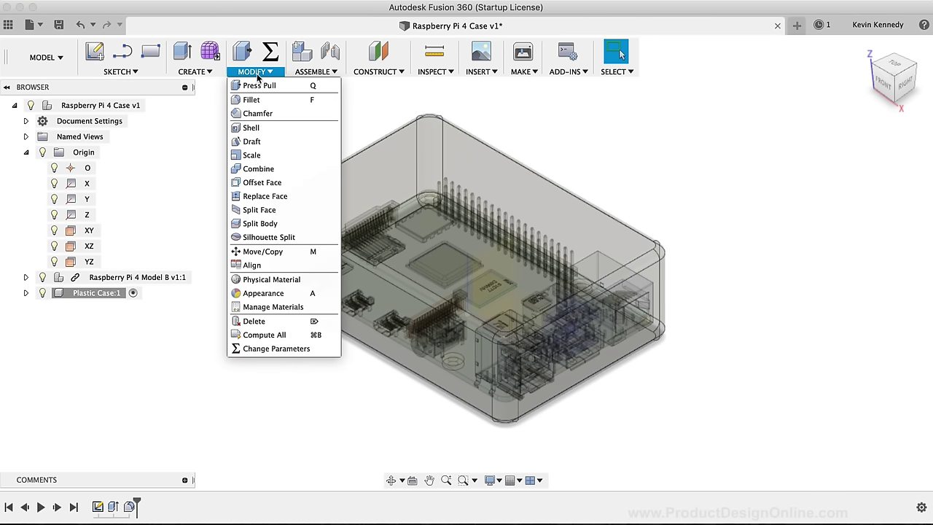
click(250, 124)
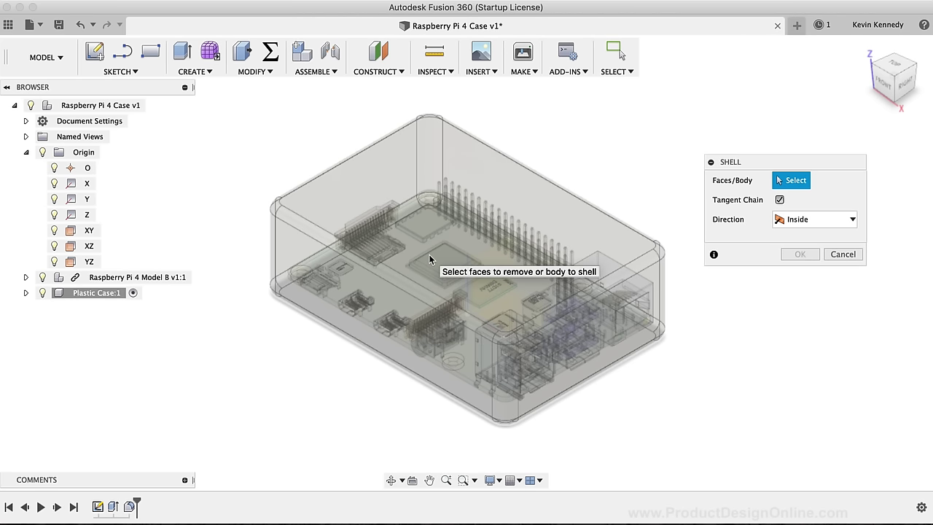
click(26, 293)
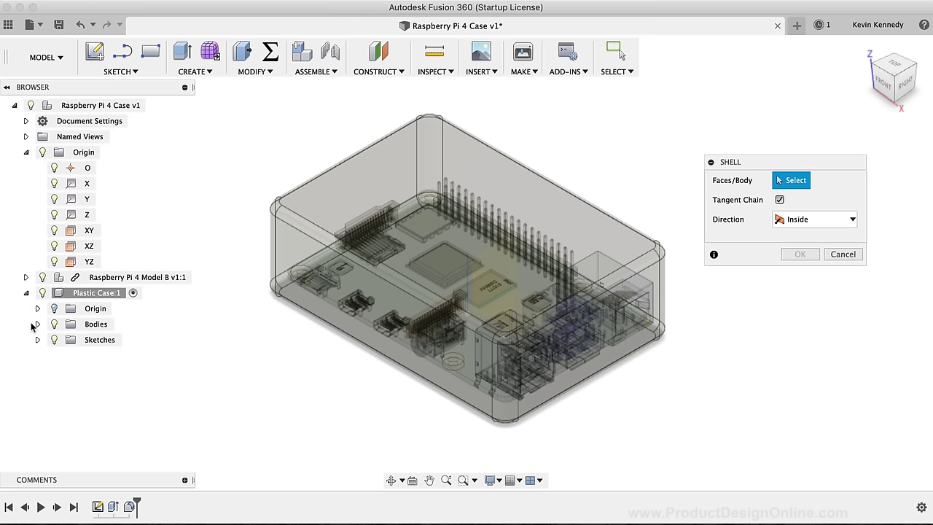
click(38, 324)
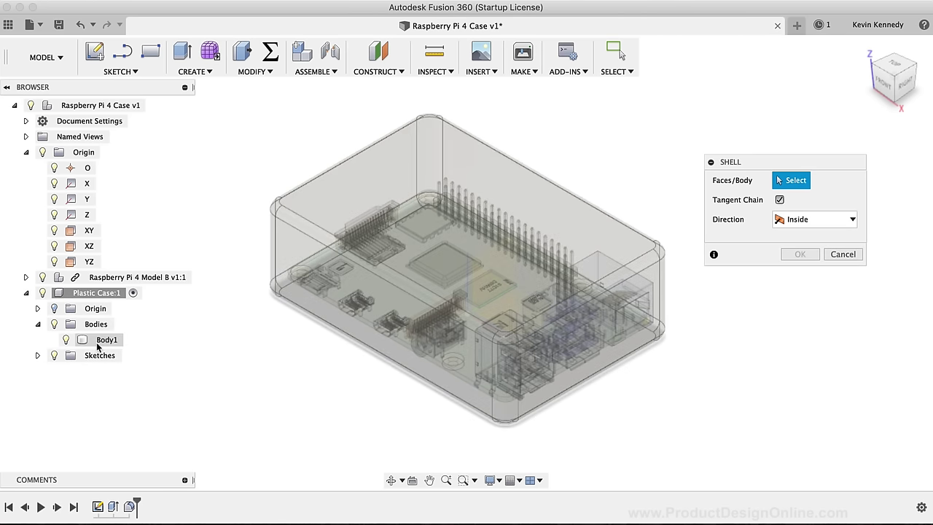
click(102, 340)
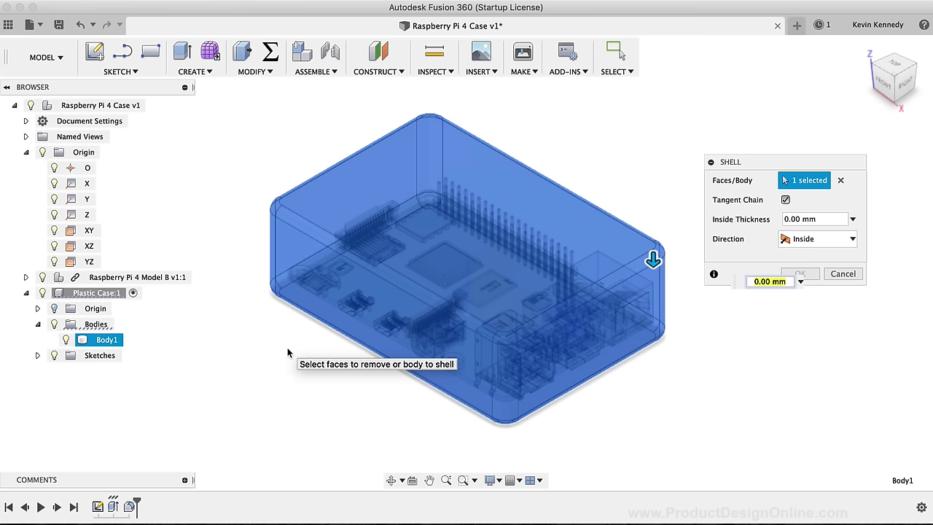
text(3.5)
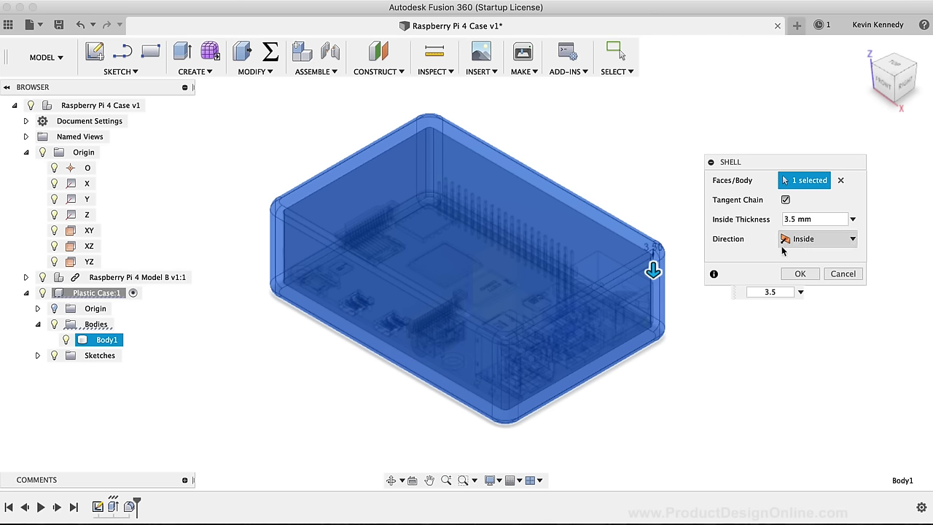
click(799, 274)
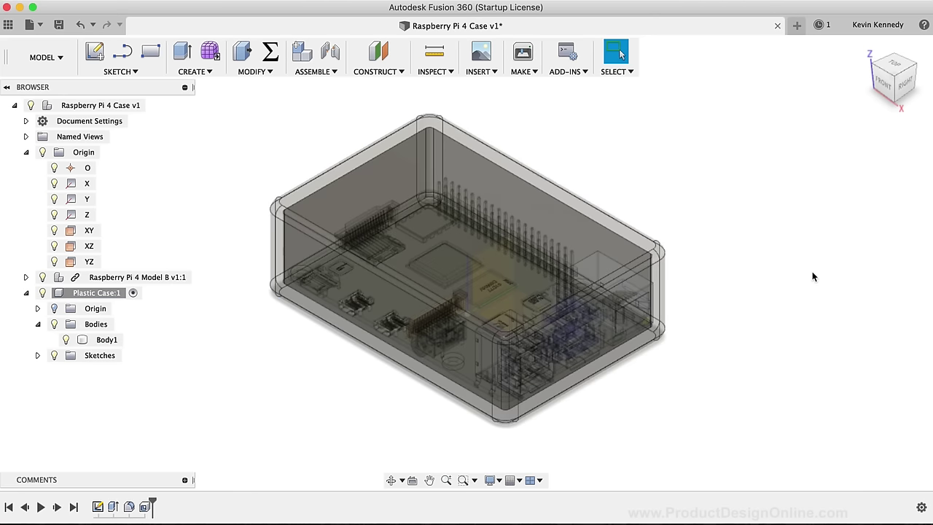
Step: Examine the fit of the Raspberry Pi board inside the shelled case from the top and isometric directions
click(895, 68)
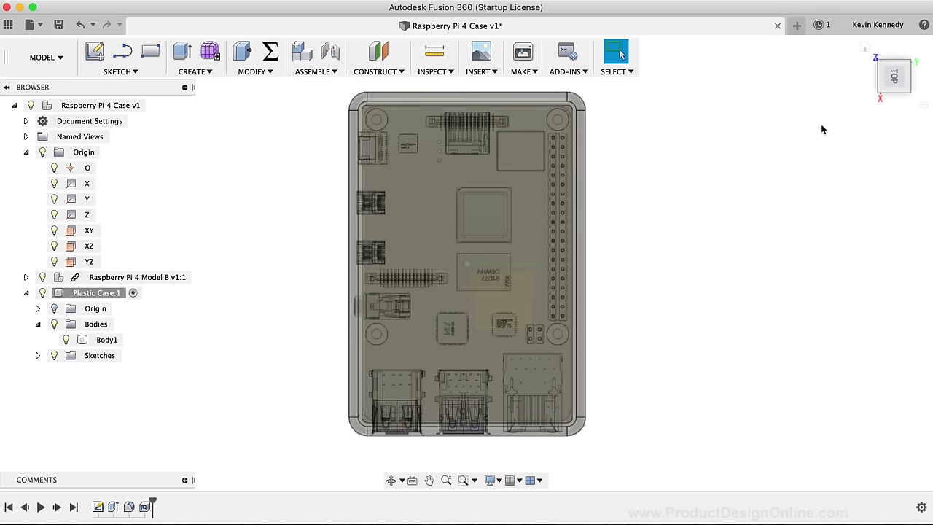
click(912, 44)
click(106, 340)
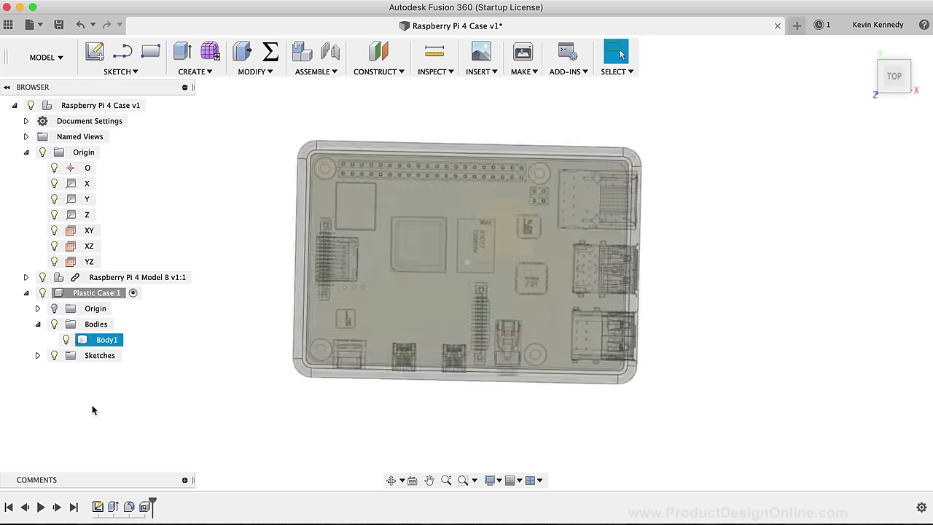
click(92, 410)
click(632, 162)
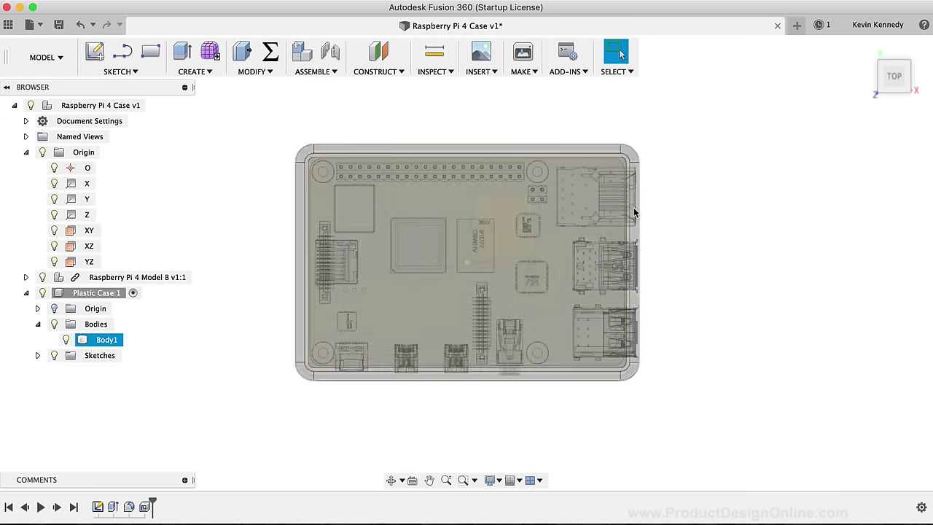
click(755, 165)
click(862, 48)
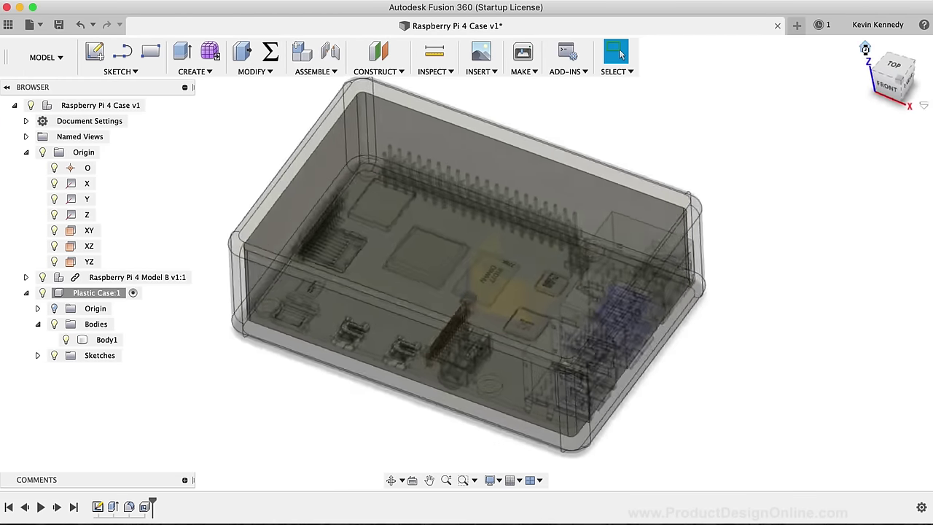
click(526, 240)
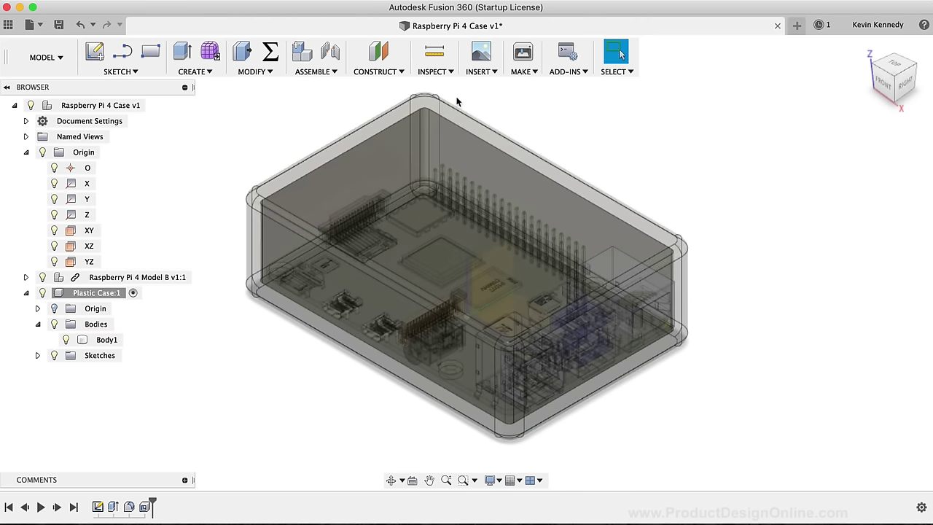
Step: Create a section analysis through the case on the YZ origin plane at a 0.00 mm distance
click(440, 73)
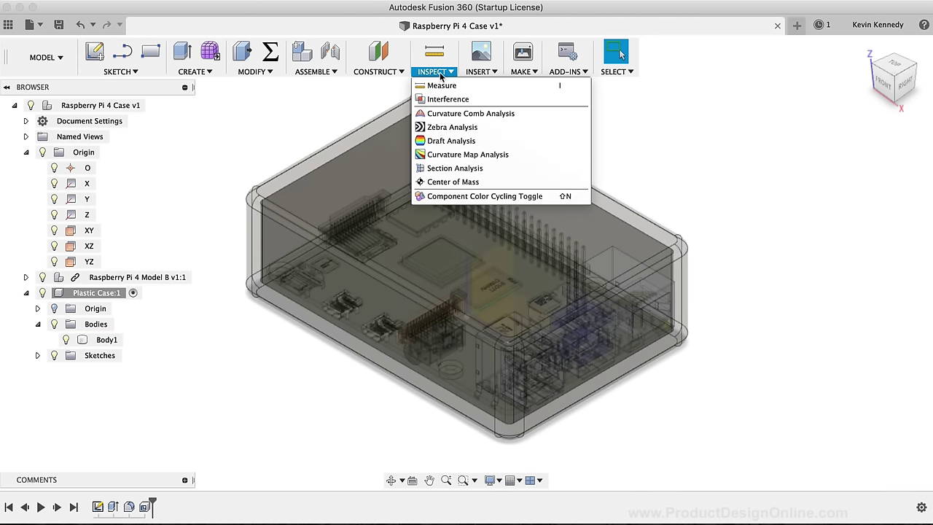
click(500, 169)
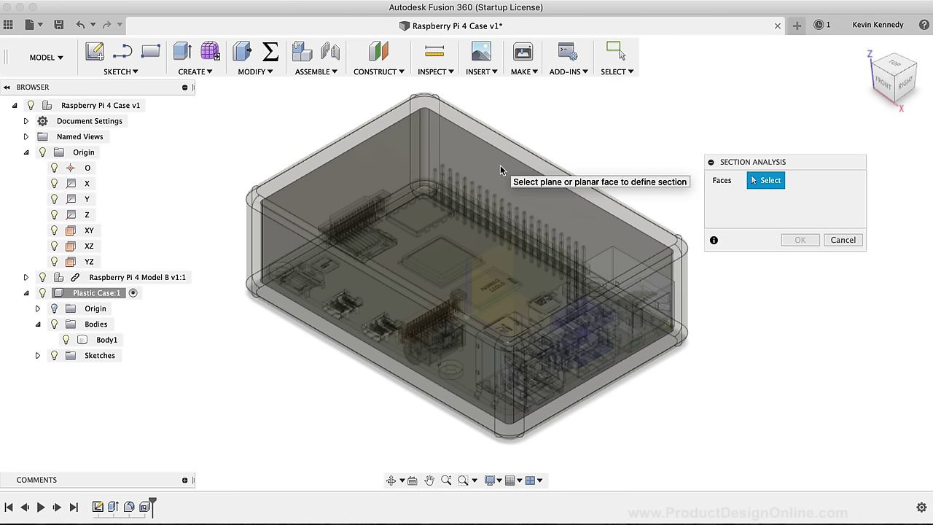
click(86, 262)
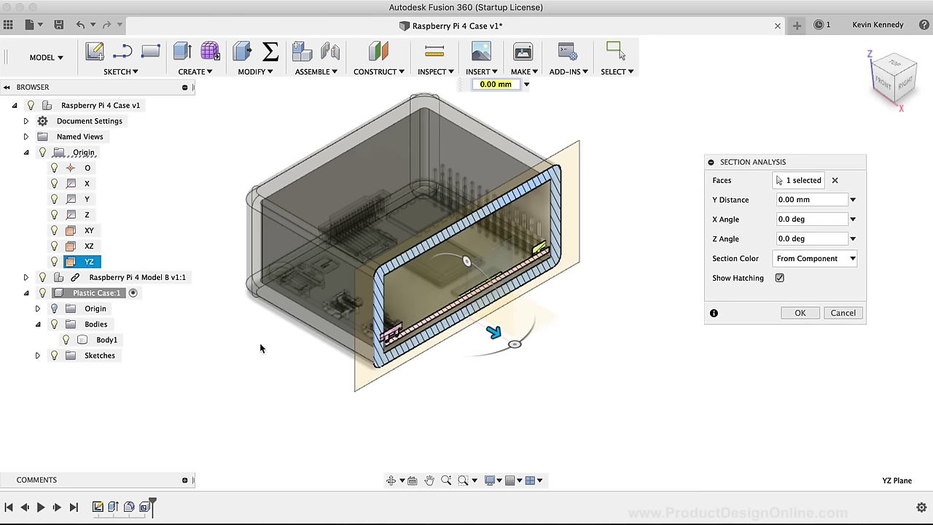
click(801, 313)
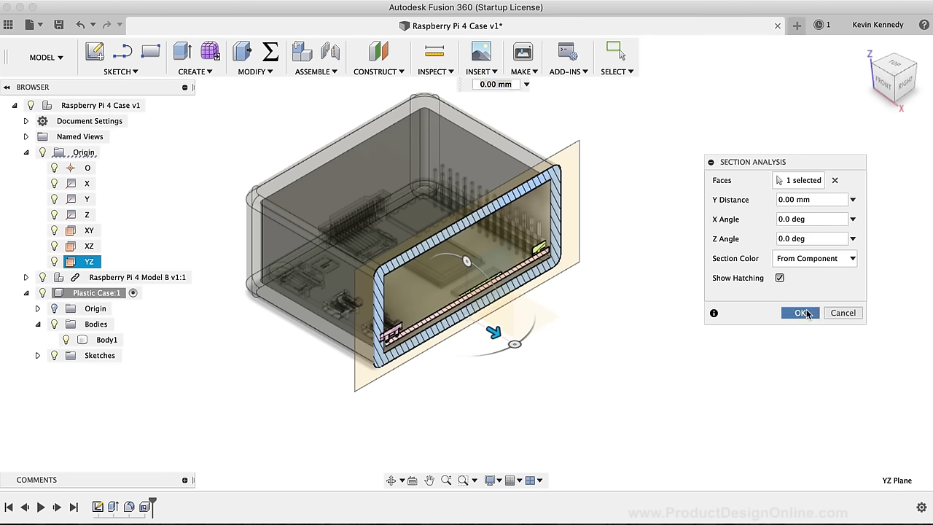
Step: Inspect the YZ cross-section from the right side and hide that section analysis
click(901, 86)
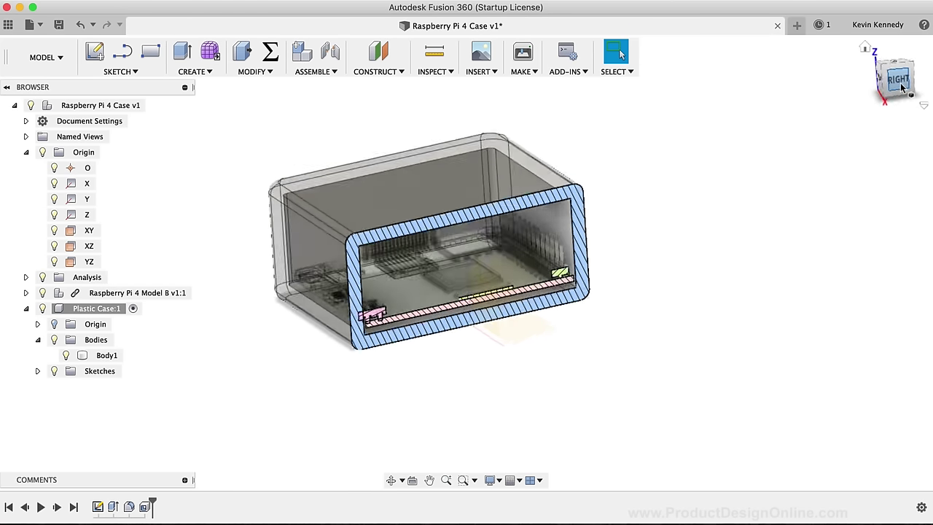
click(341, 290)
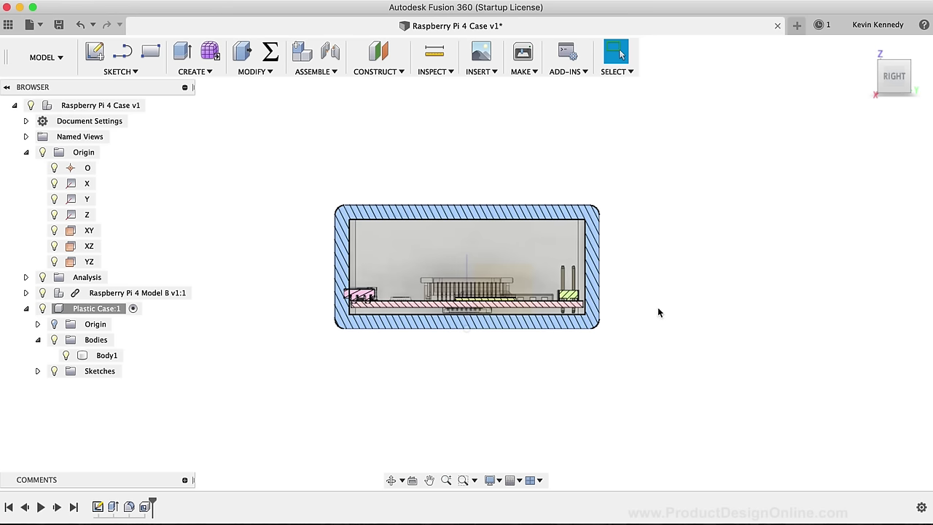
click(879, 65)
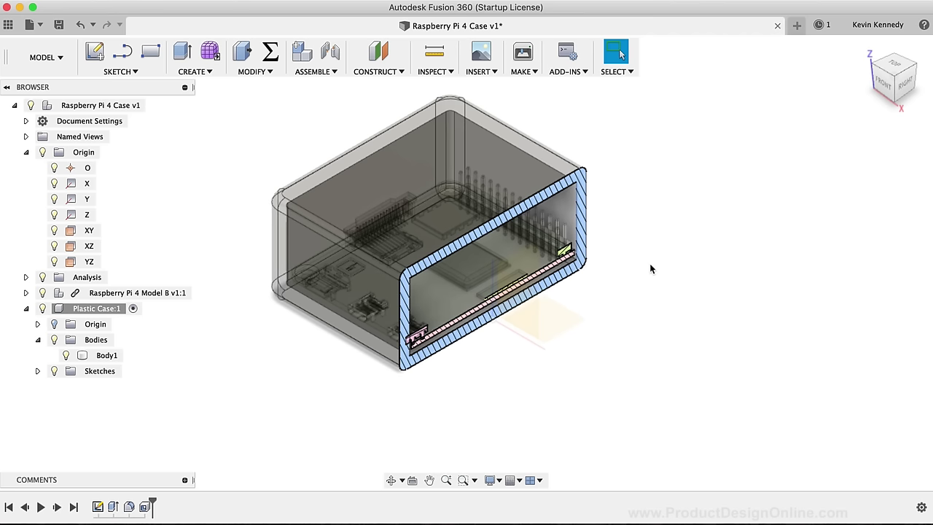
click(25, 277)
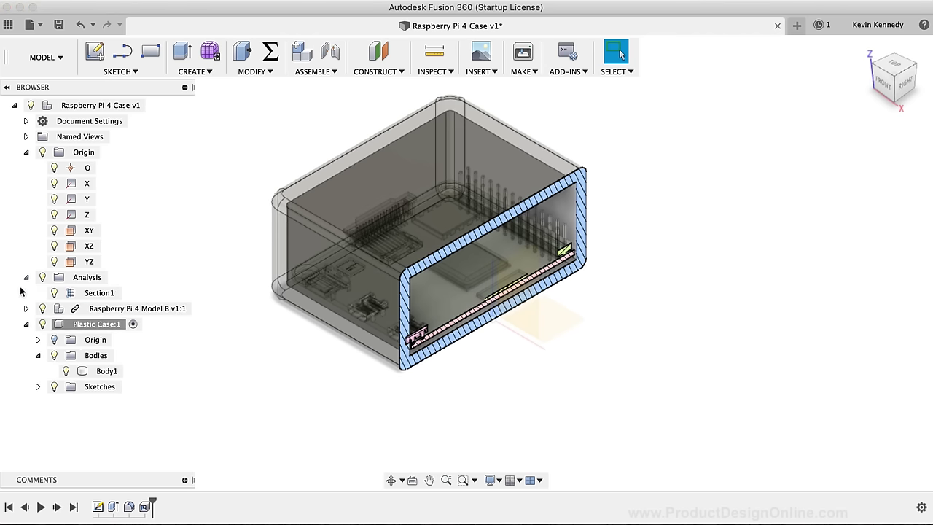
click(53, 292)
click(54, 293)
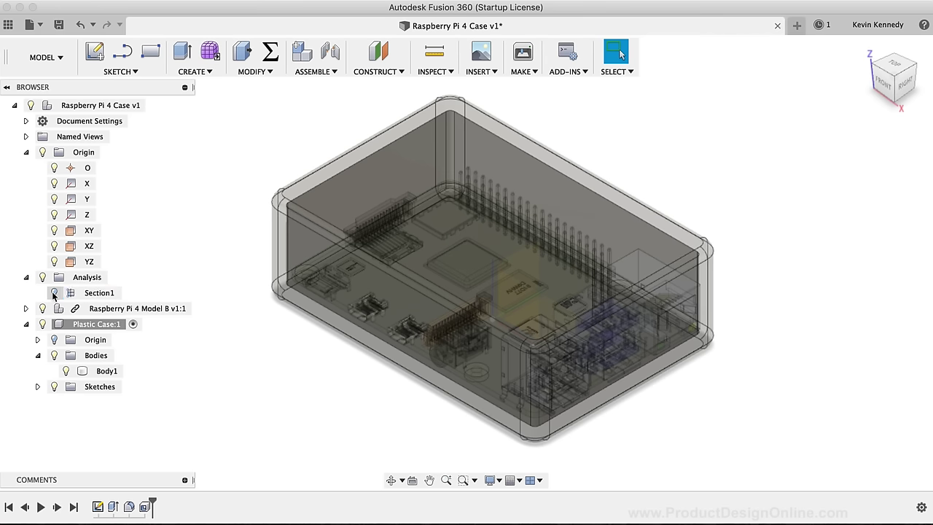
Step: Create a second section analysis on the XZ origin plane at a 0.00 mm distance
right_click(238, 342)
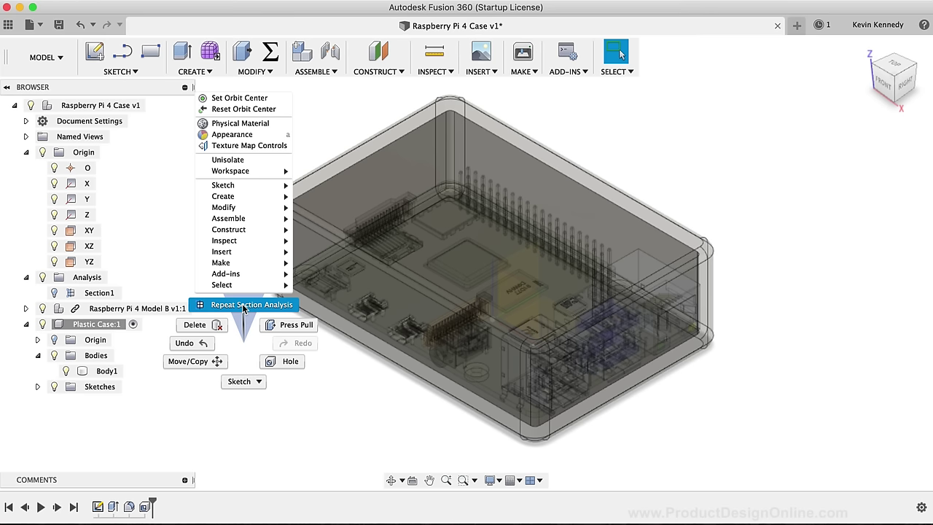
click(243, 306)
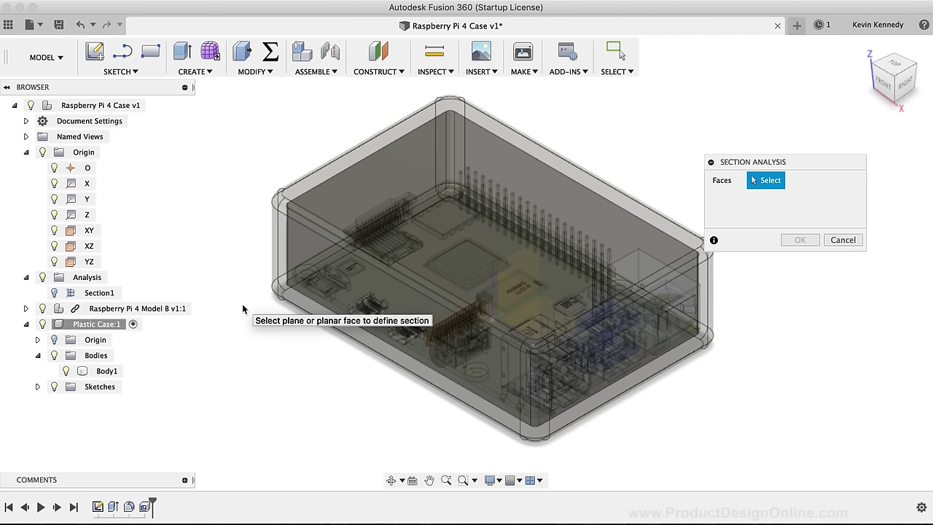
click(88, 246)
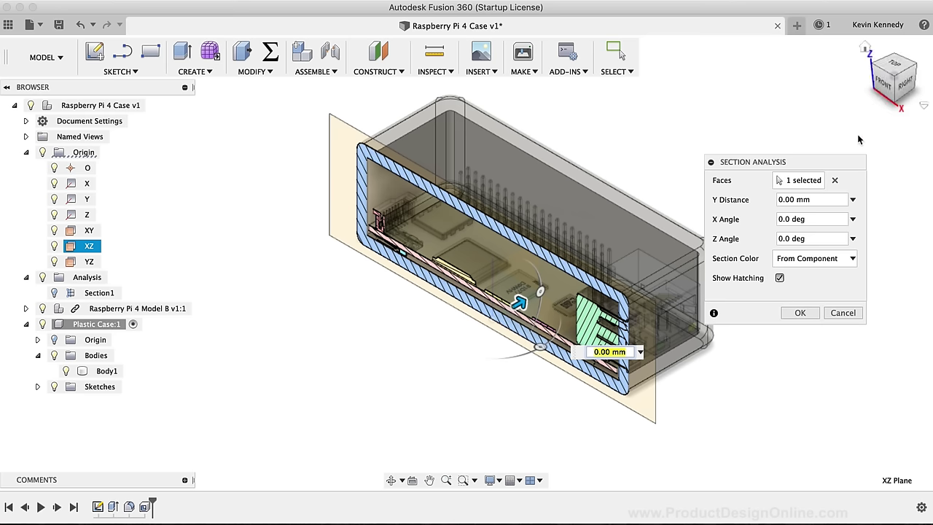
click(800, 312)
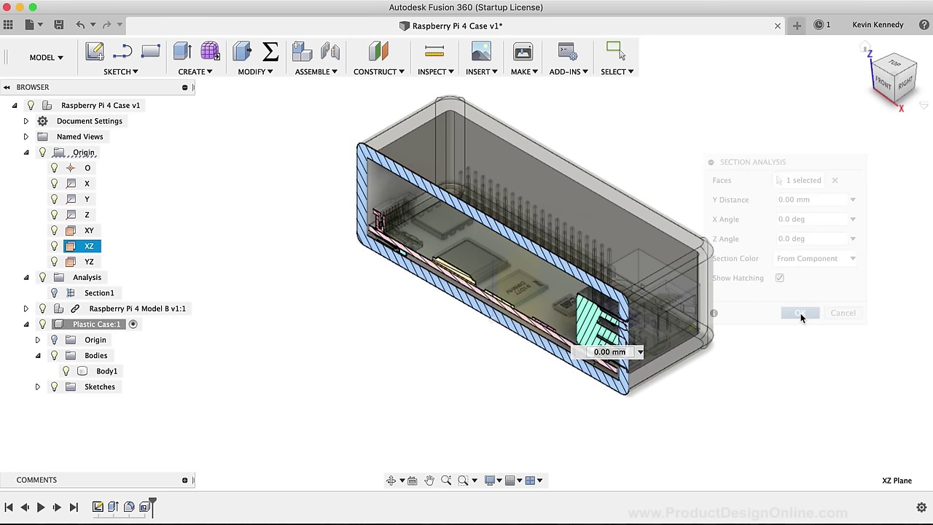
Step: Inspect the XZ cross-section from the front and hide that section analysis
click(886, 81)
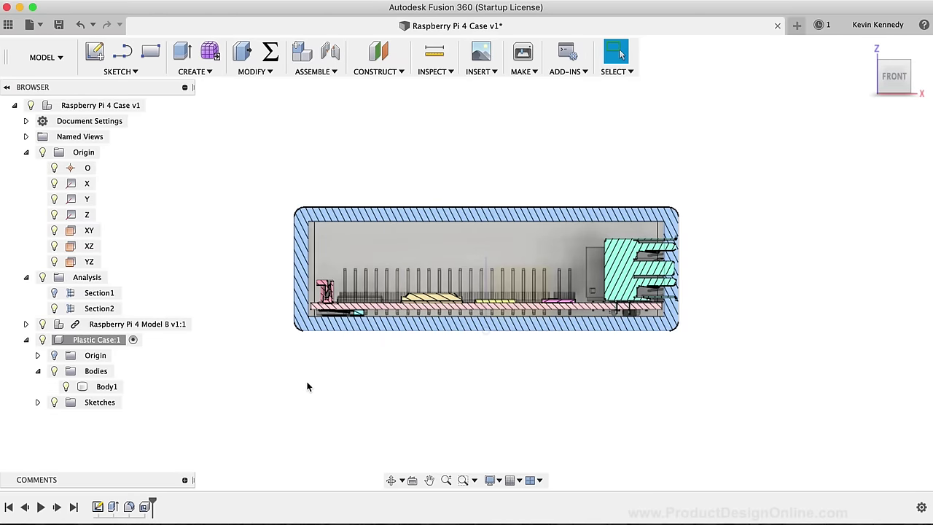
click(864, 53)
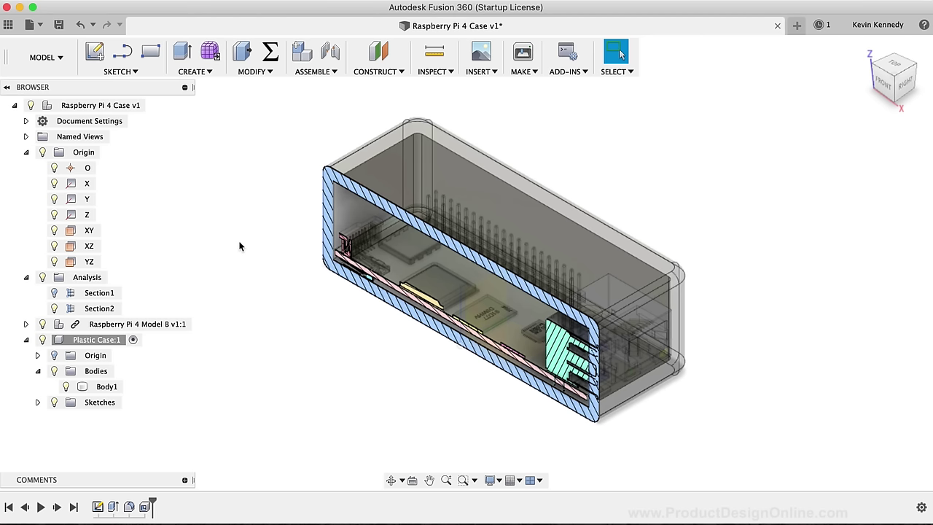
click(55, 309)
click(54, 309)
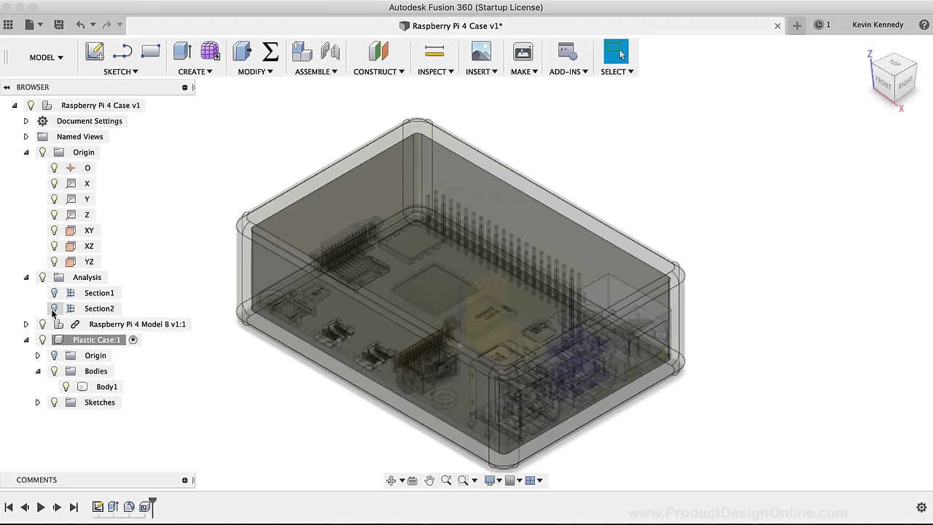
click(101, 309)
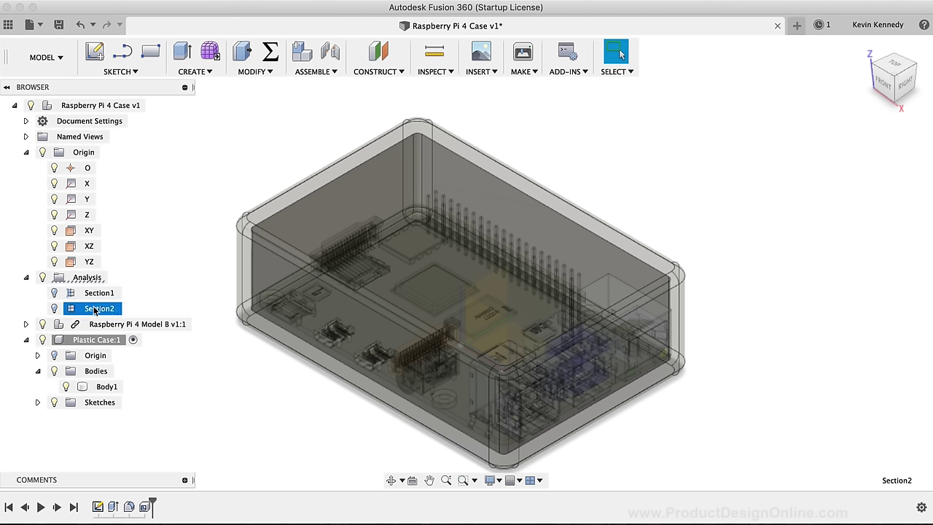
double_click(94, 309)
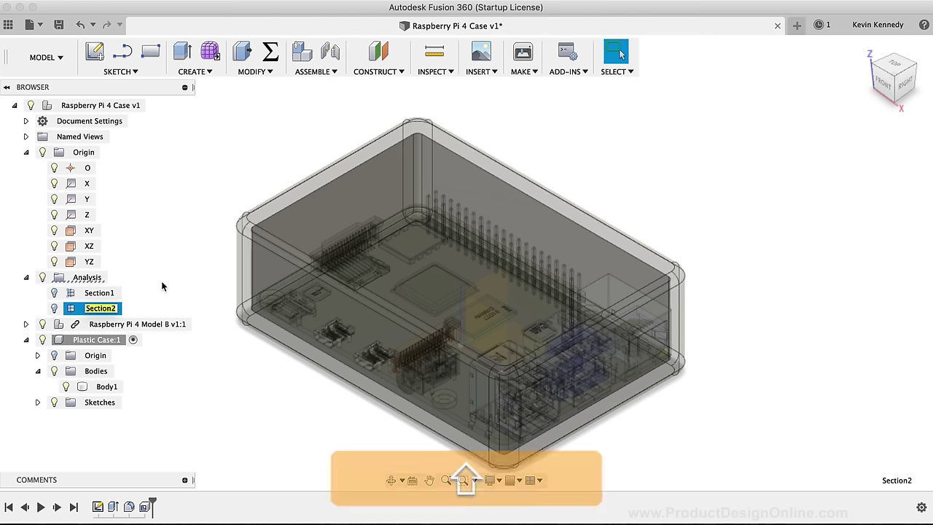
text(Lem)
key(BackSpace)
key(BackSpace)
key(BackSpace)
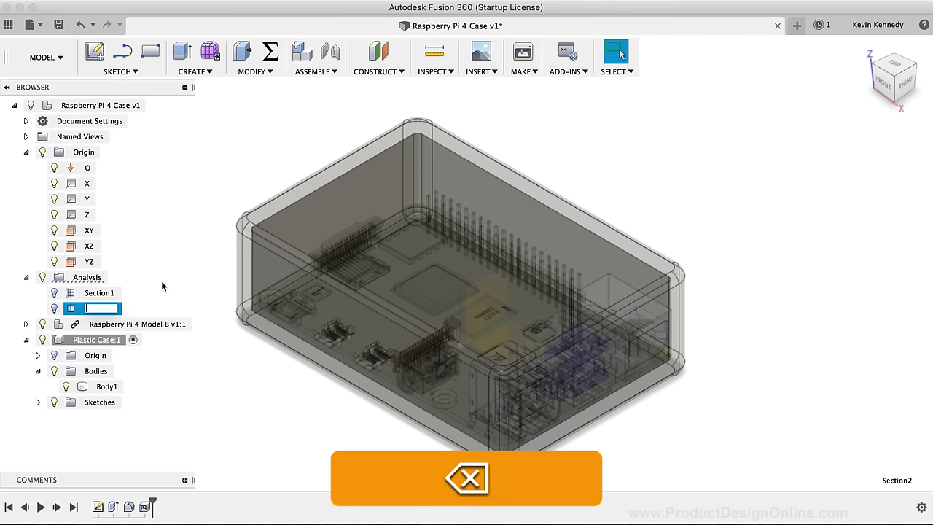
Step: Rename the YZ section analysis as Width and the XZ section analysis as Length
click(99, 293)
click(99, 292)
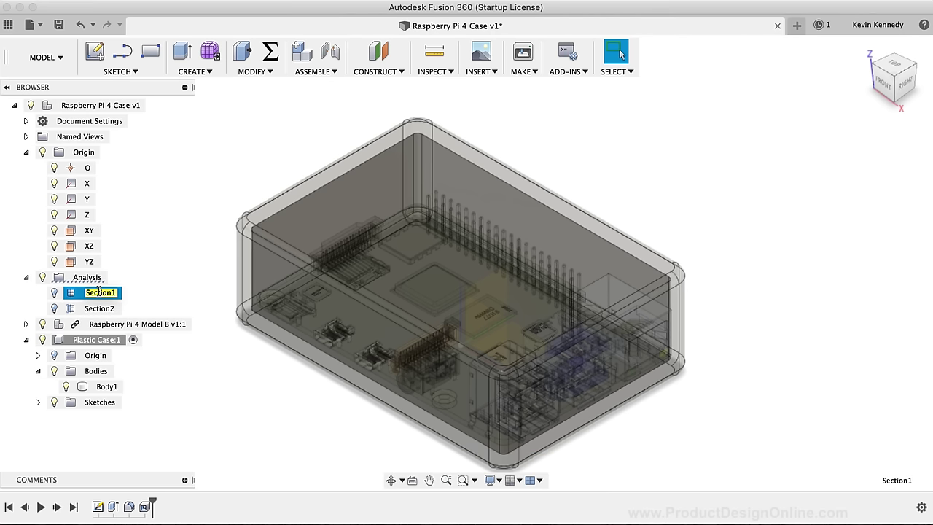
text(Width)
key(Return)
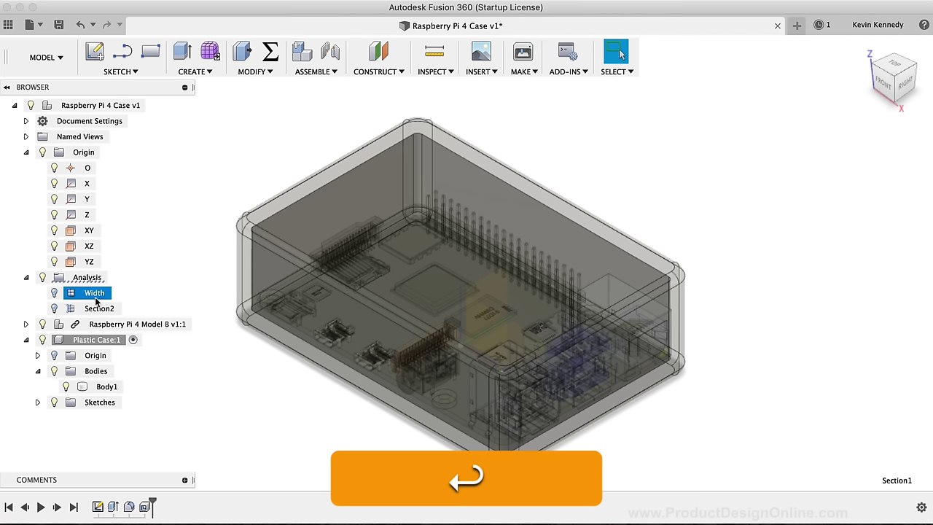
click(99, 308)
click(100, 308)
text(Len)
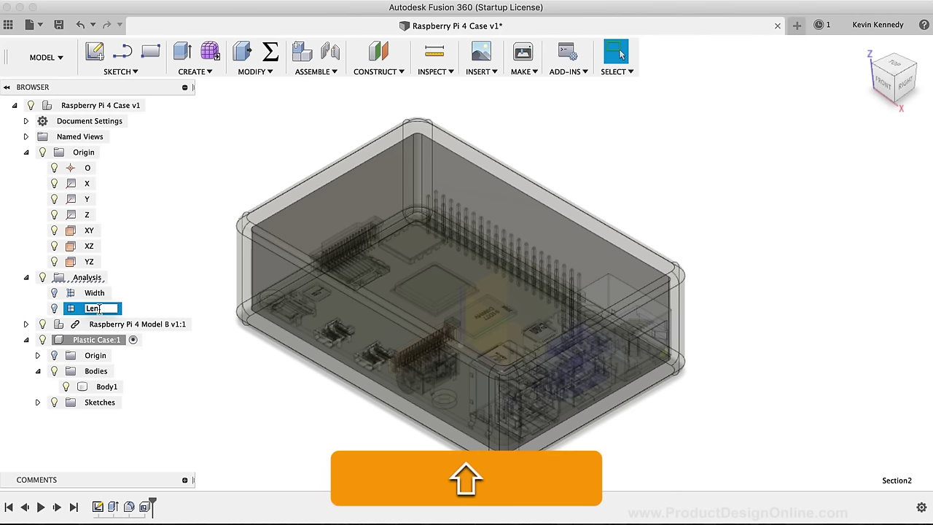
text(gth)
key(Return)
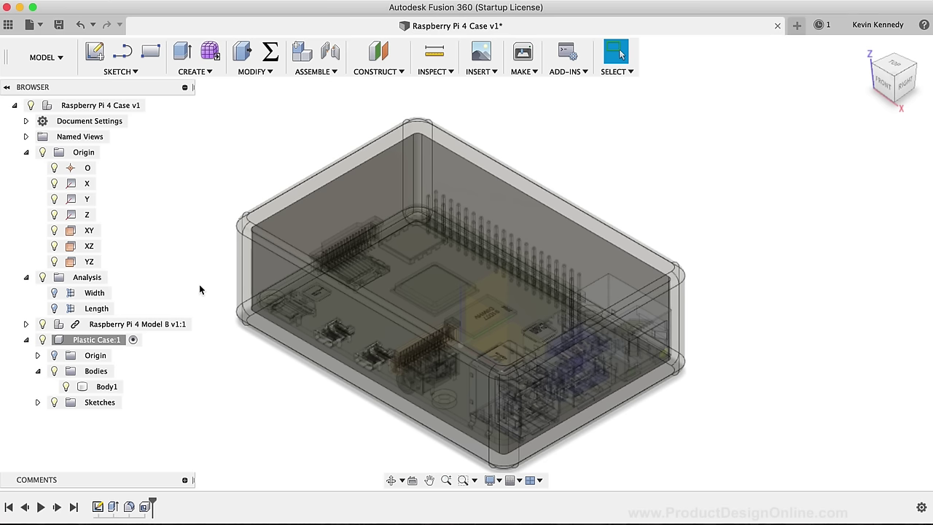
Step: Create a third section analysis from the case's top face with a Y distance of -5 mm
text(s)
text(section)
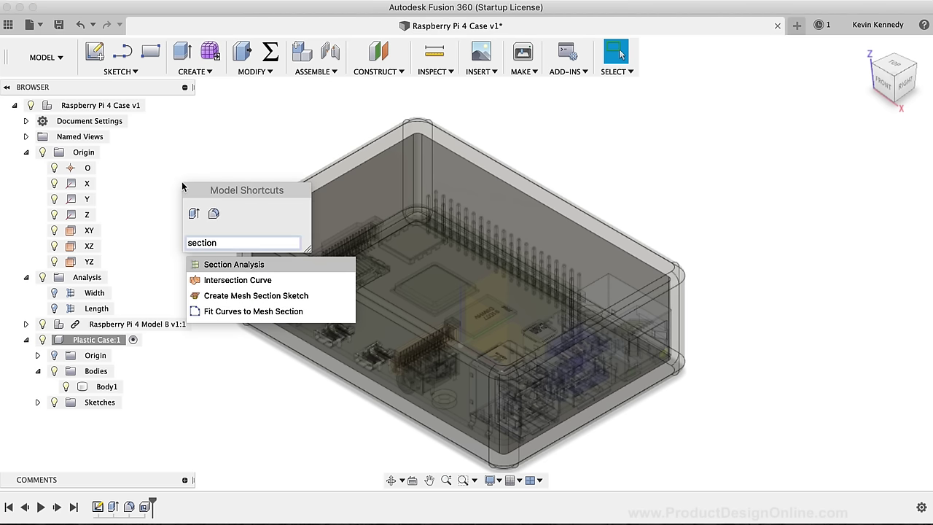
key(Return)
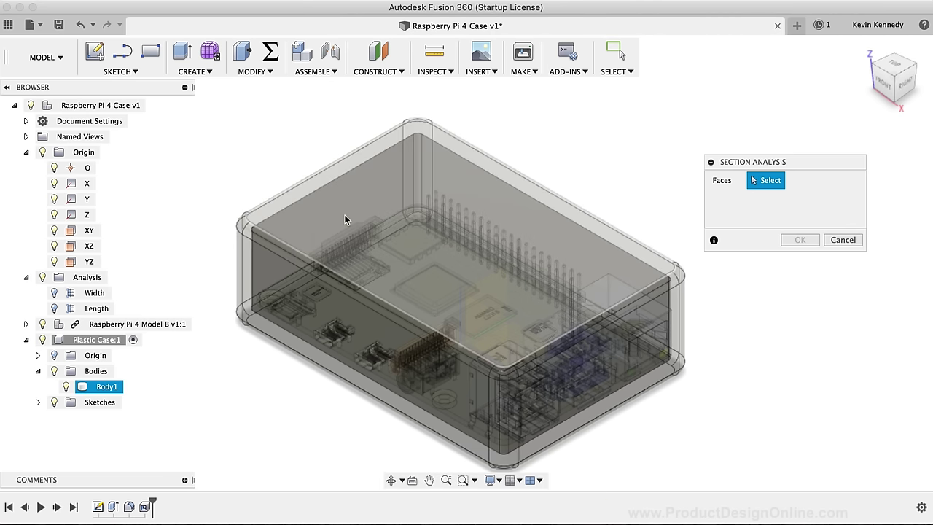
click(344, 214)
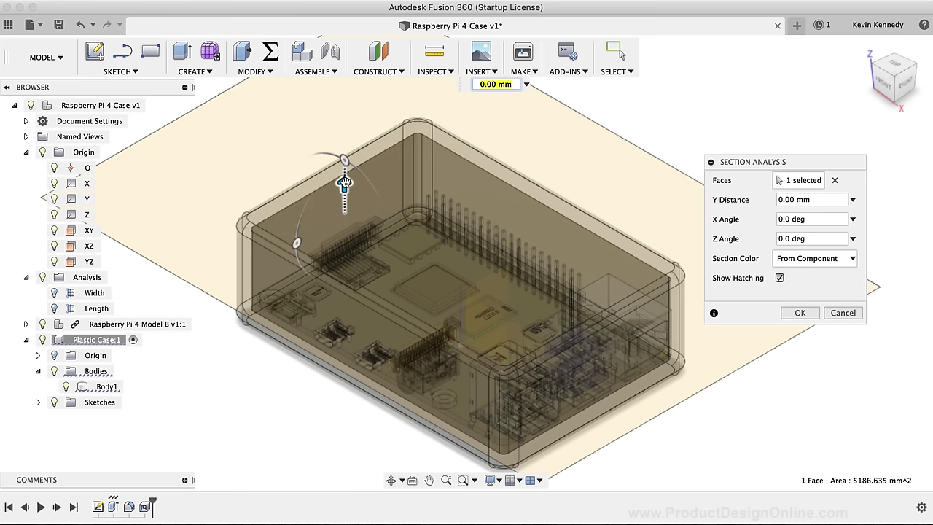
drag(343, 182, 343, 199)
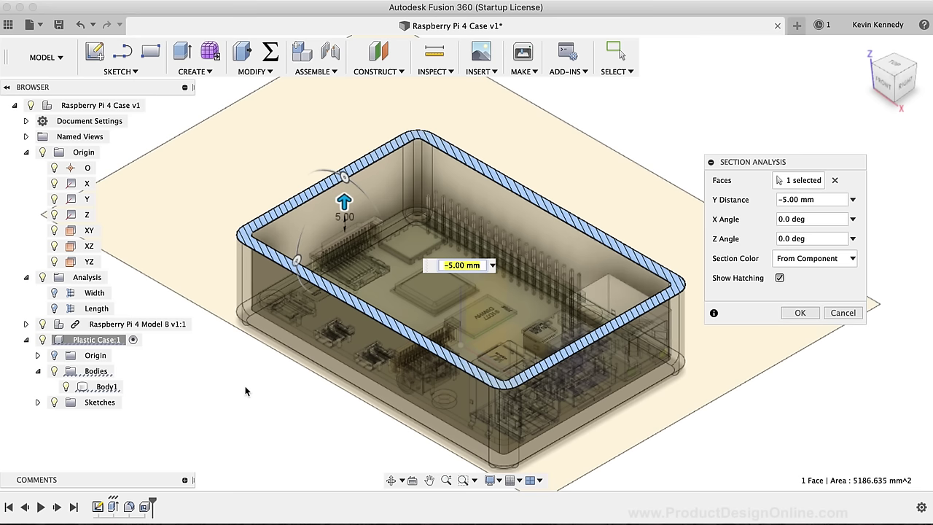
click(800, 313)
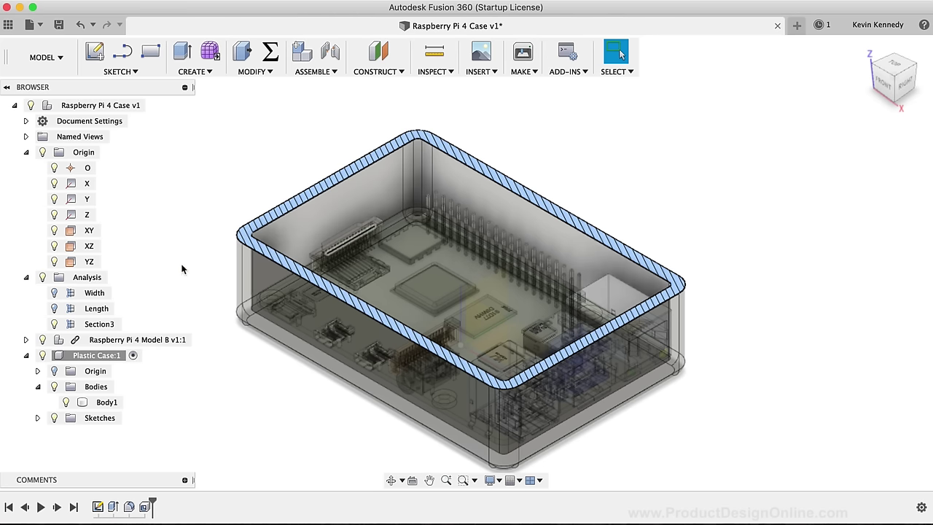
Step: Rename the section analysis taken from the case's top face as Top
click(100, 325)
double_click(100, 325)
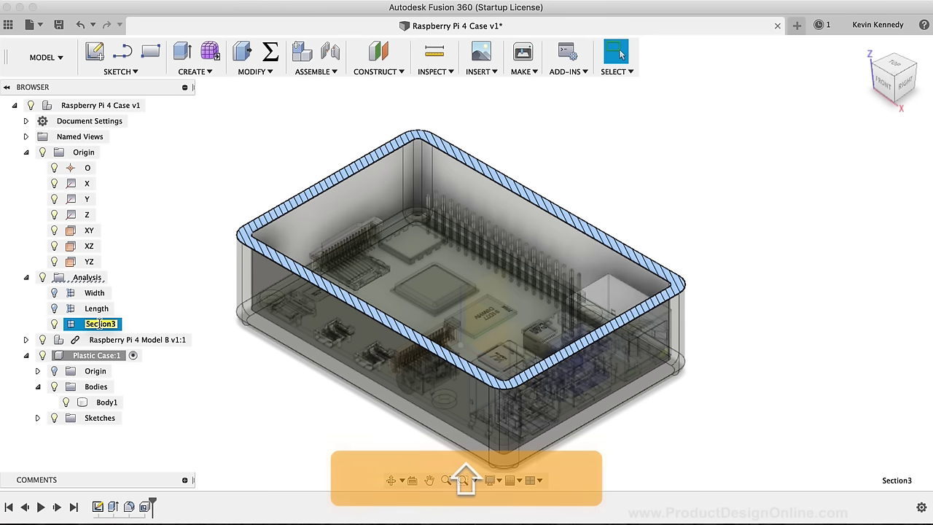
text(Top)
key(Return)
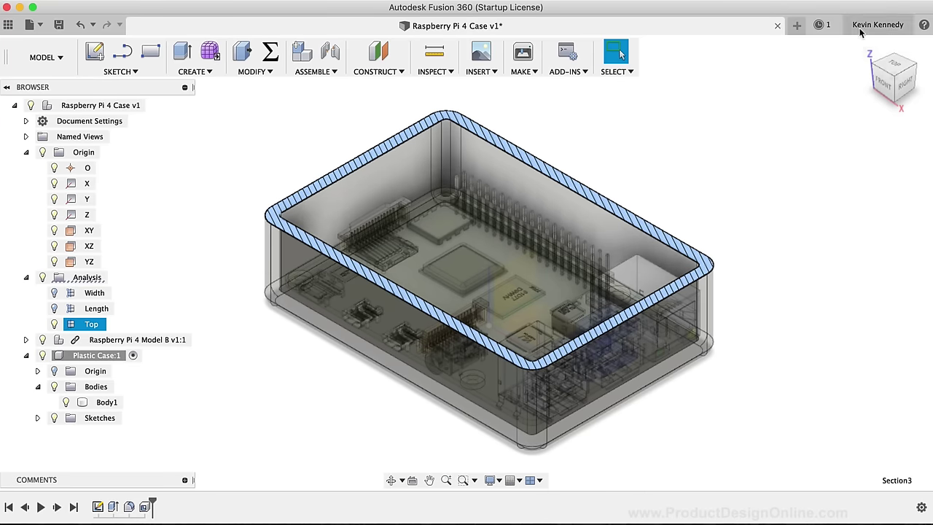
Step: Start a Project sketch on the plastic case's inner floor face, visible through the board's mounting hole
click(891, 62)
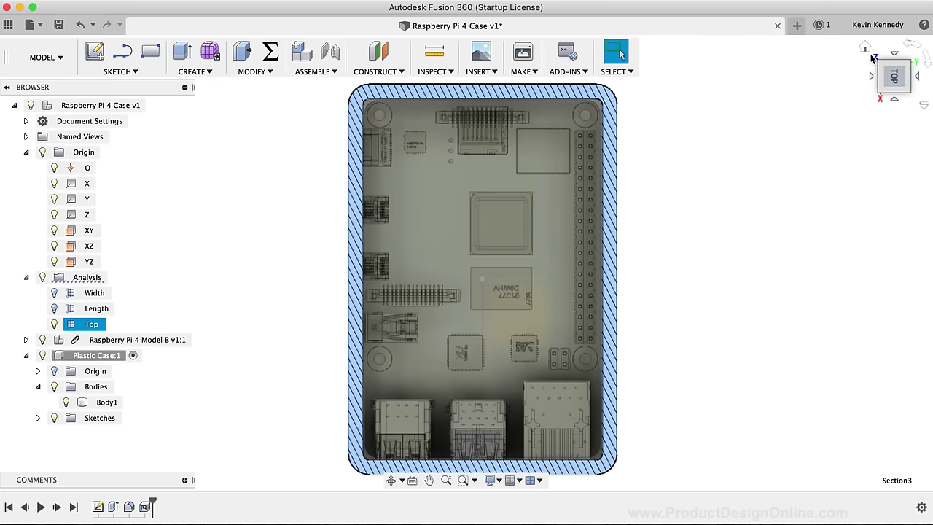
click(864, 46)
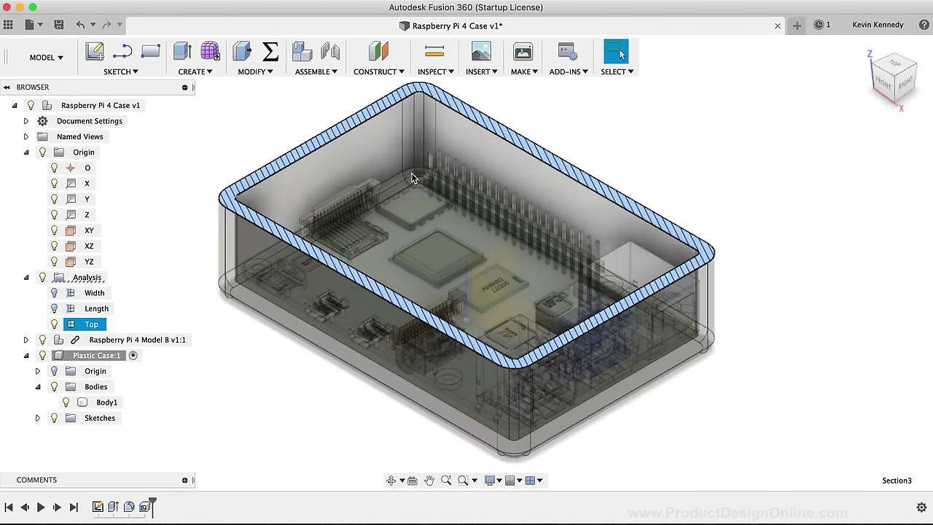
click(895, 66)
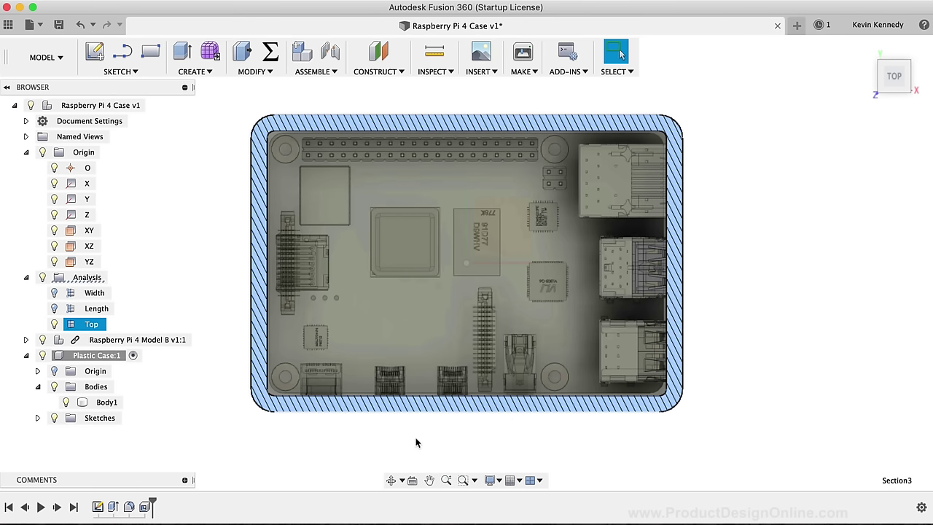
mouse_move(886, 107)
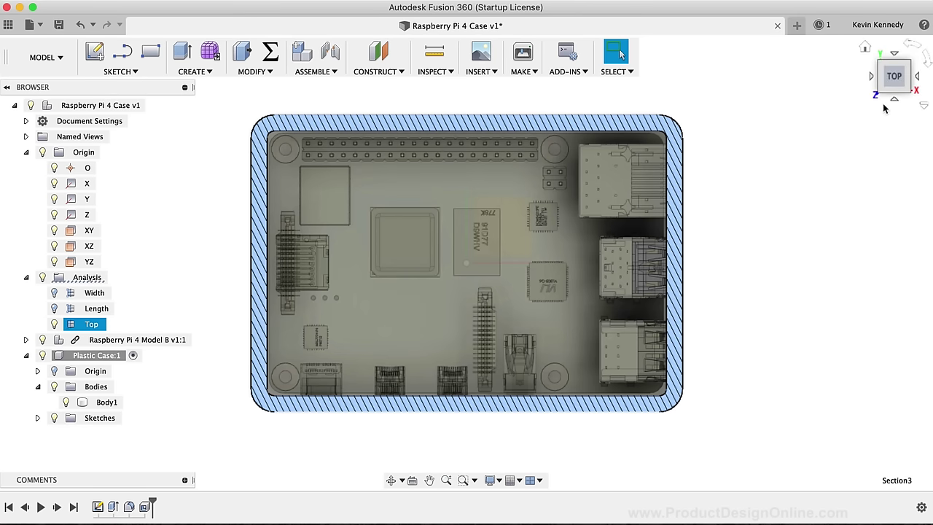
mouse_move(886, 100)
mouse_down()
mouse_move(866, 54)
mouse_move(885, 91)
mouse_up()
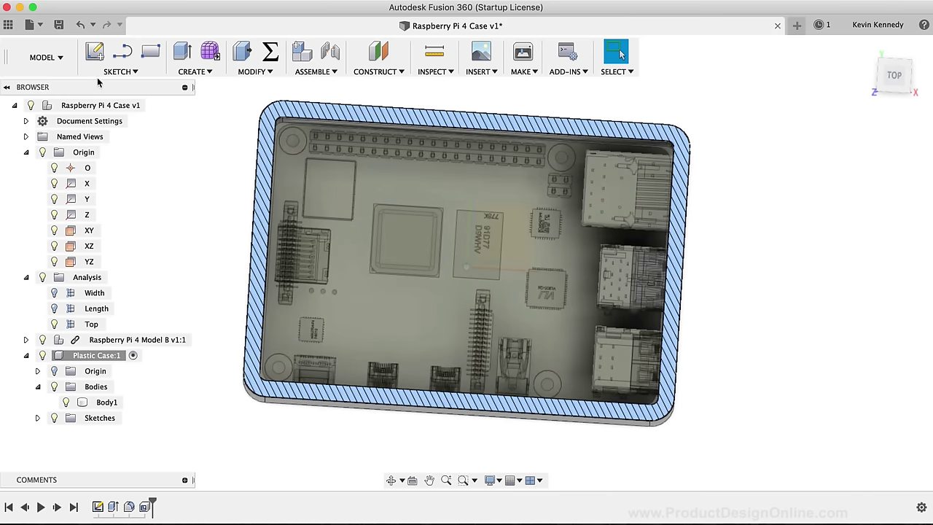
click(122, 72)
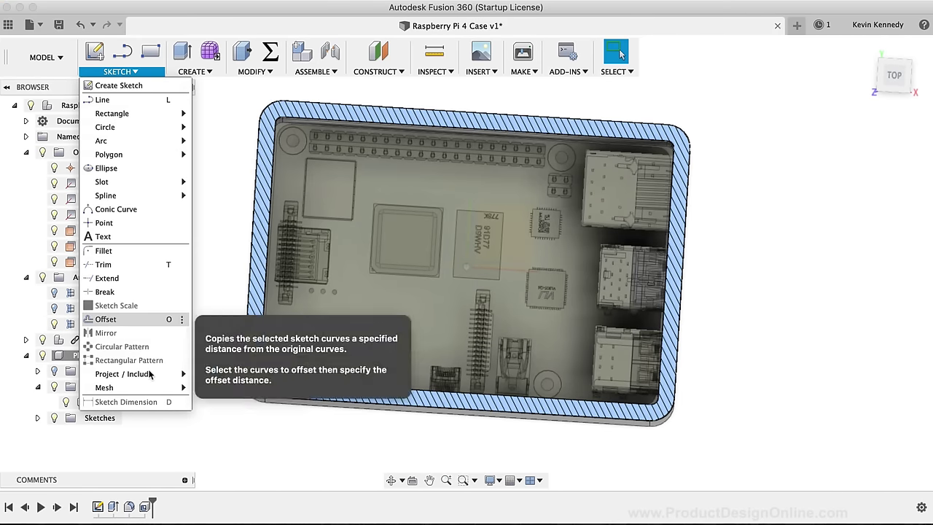
mouse_move(155, 379)
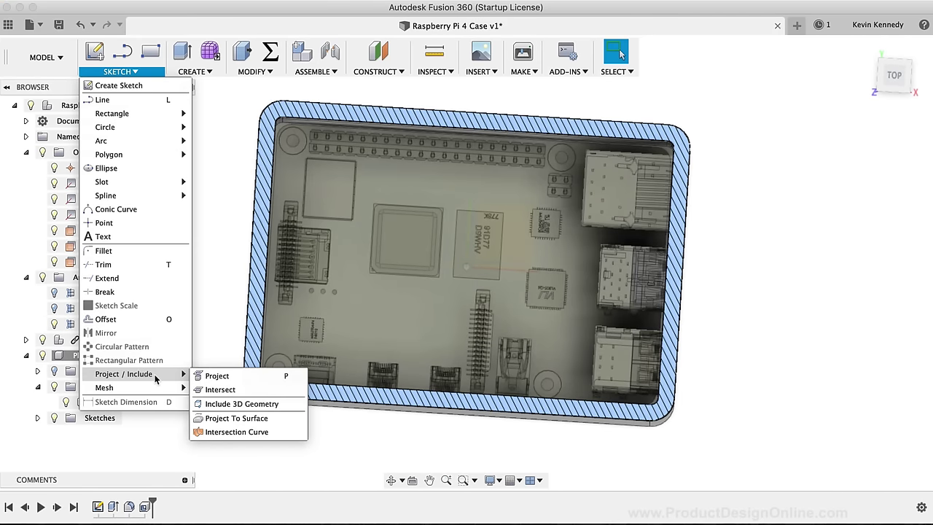
click(240, 376)
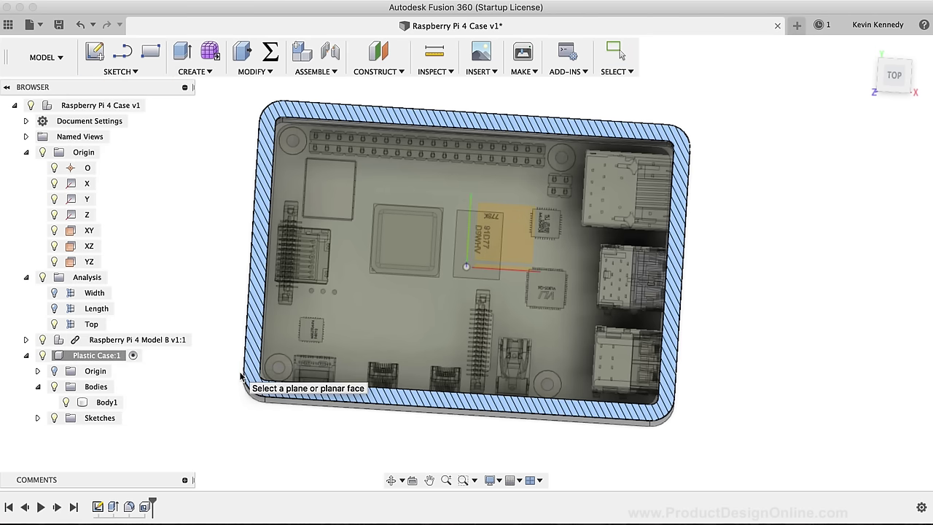
click(447, 294)
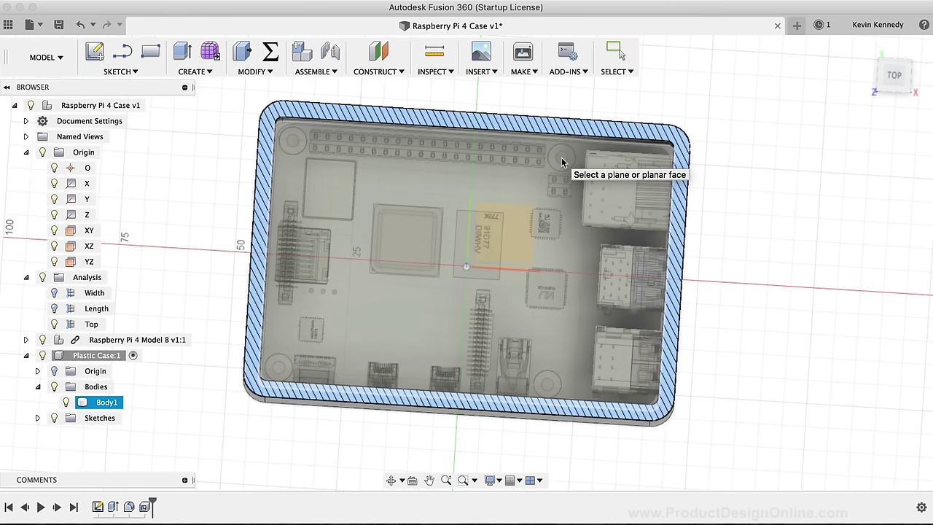
click(561, 162)
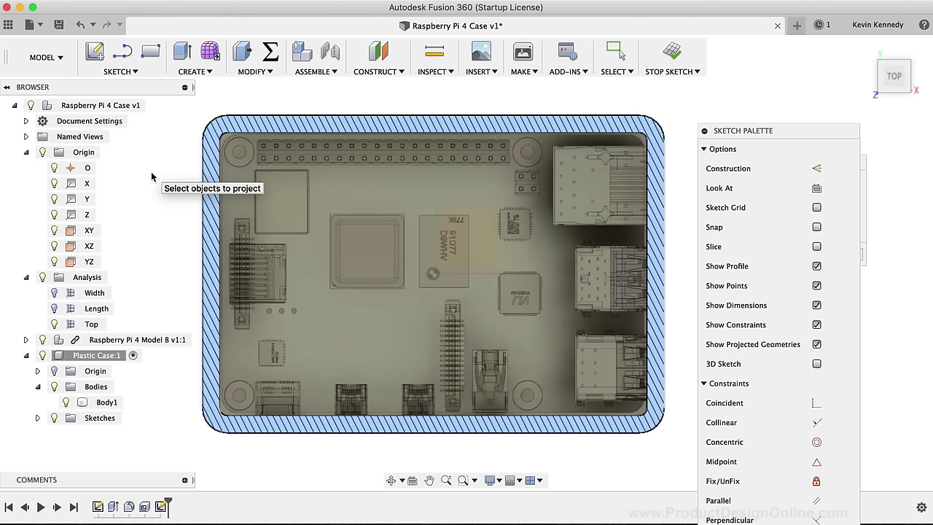
Step: Project the inner circular edges of the Raspberry Pi board's four mounting holes into the sketch and collapse the constraints list
click(234, 157)
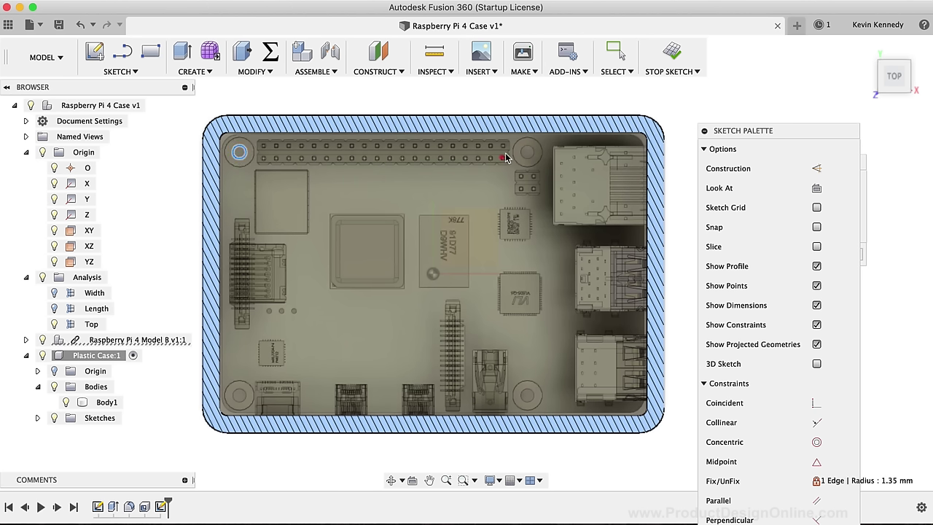
click(520, 154)
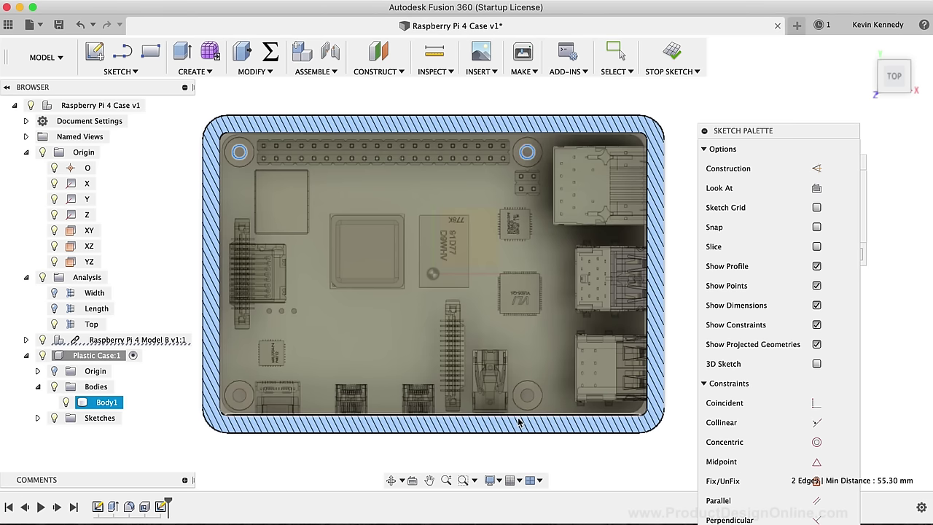
click(521, 401)
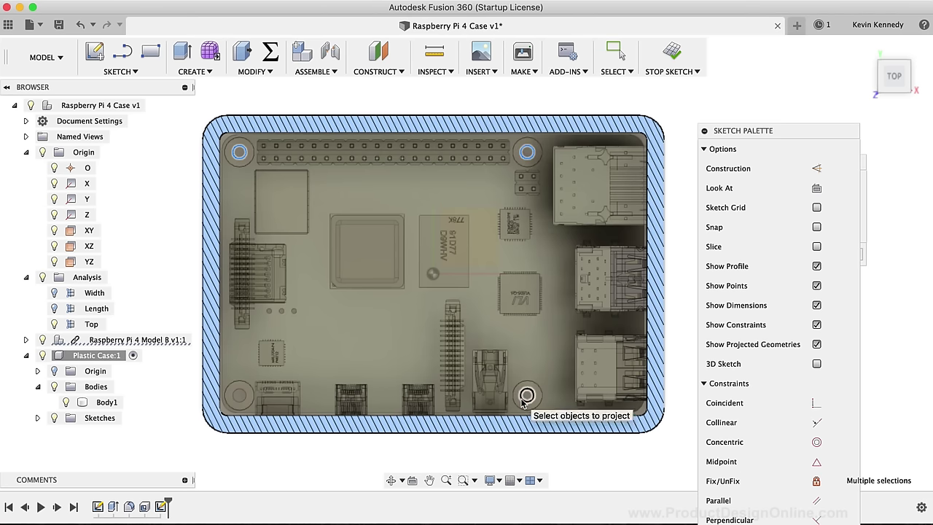
click(244, 399)
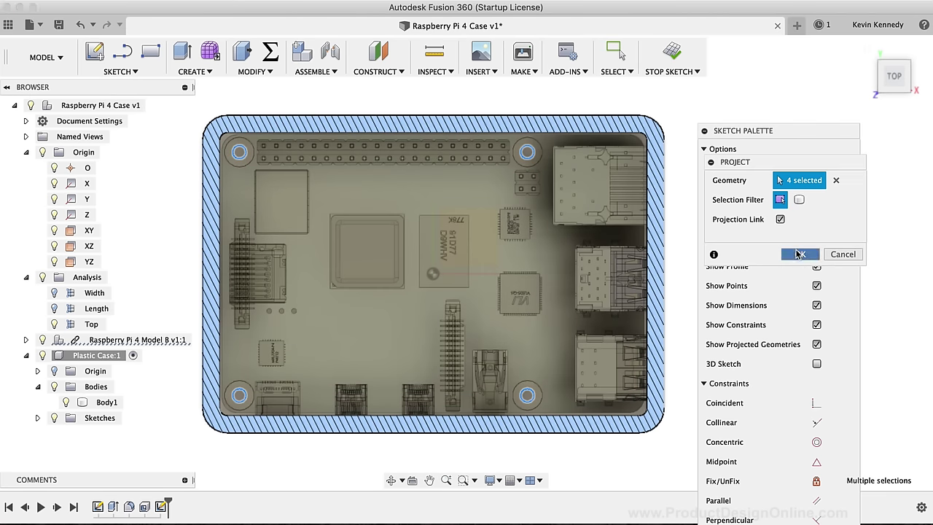
click(785, 252)
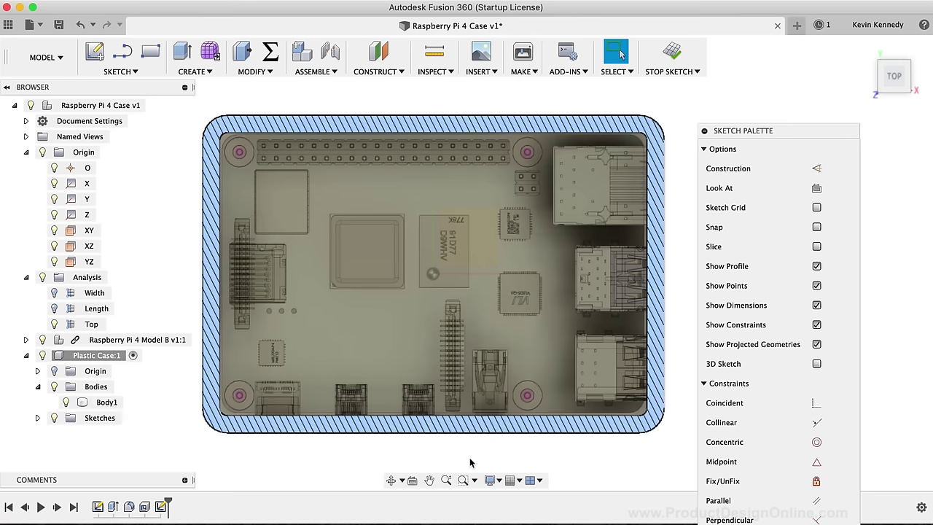
click(703, 382)
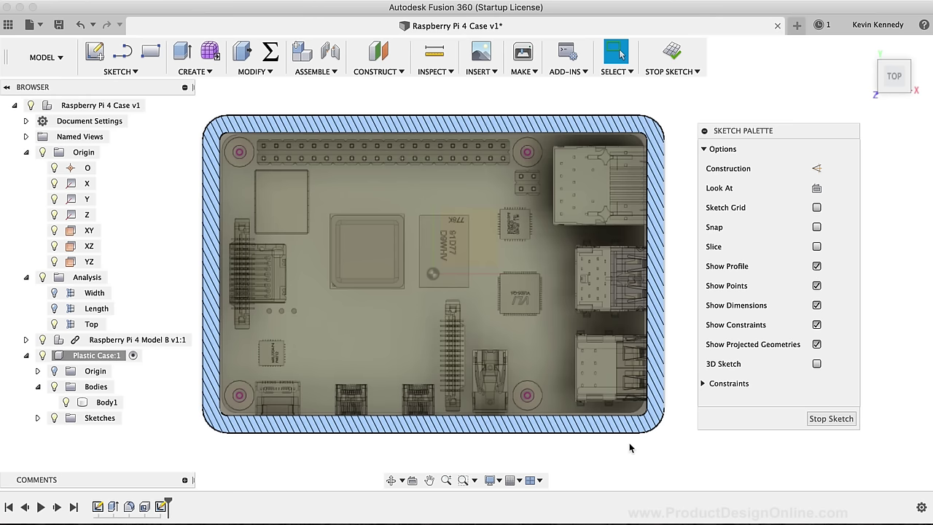
Step: Offset the projected circle of the board's upper-left mounting hole by -0.3 mm
click(133, 72)
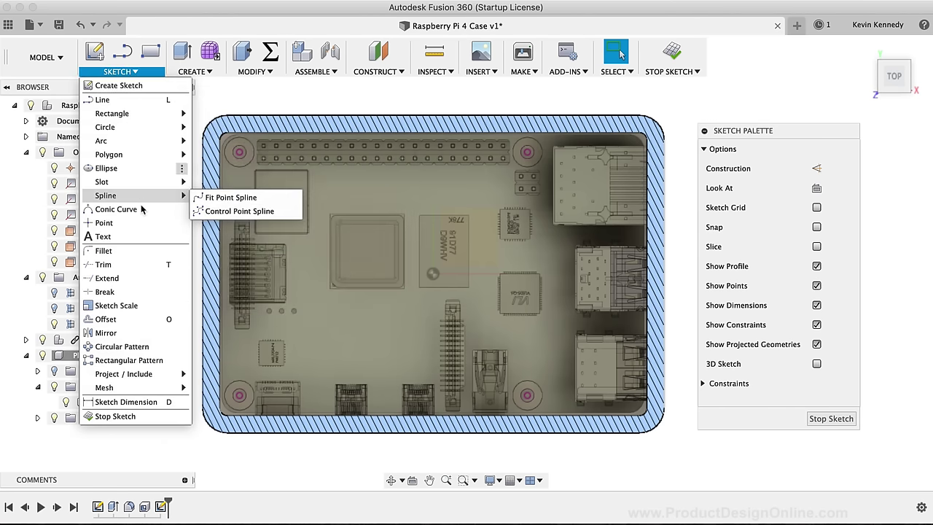
click(136, 319)
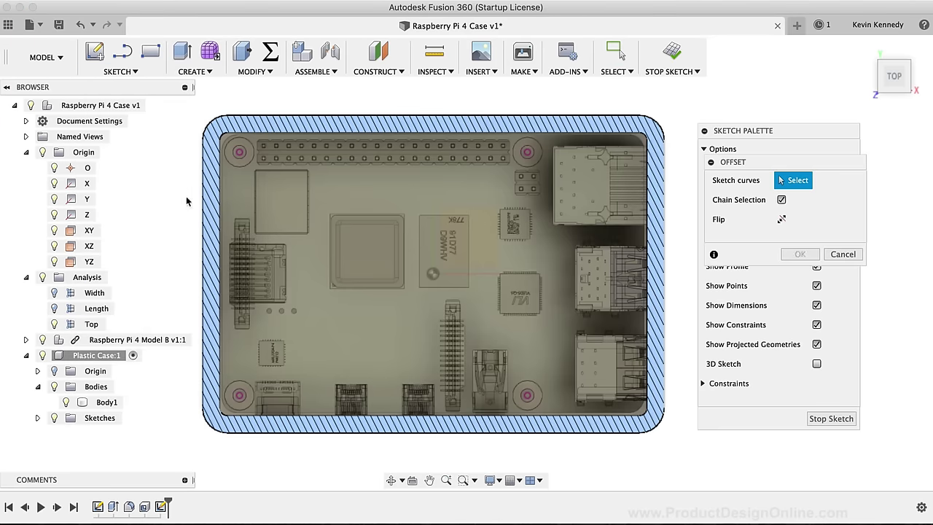
click(231, 145)
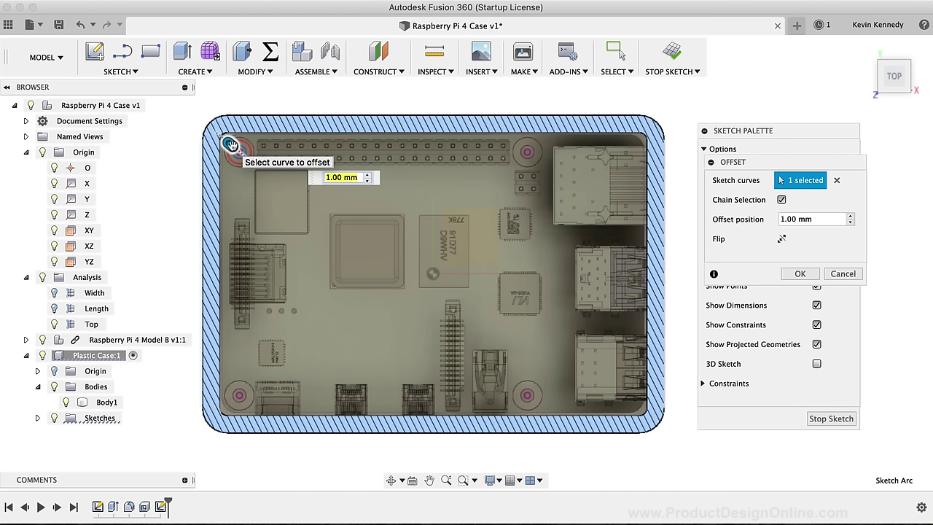
text(-0.)
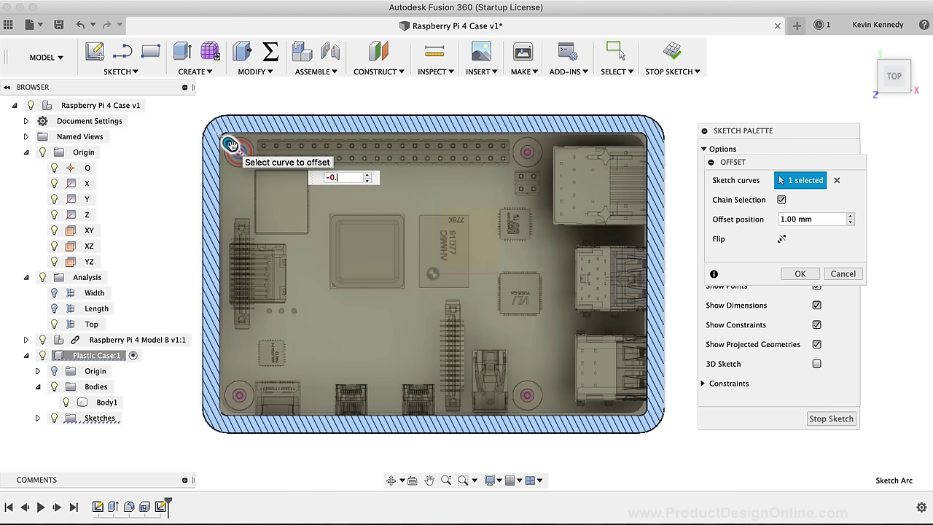
text(3)
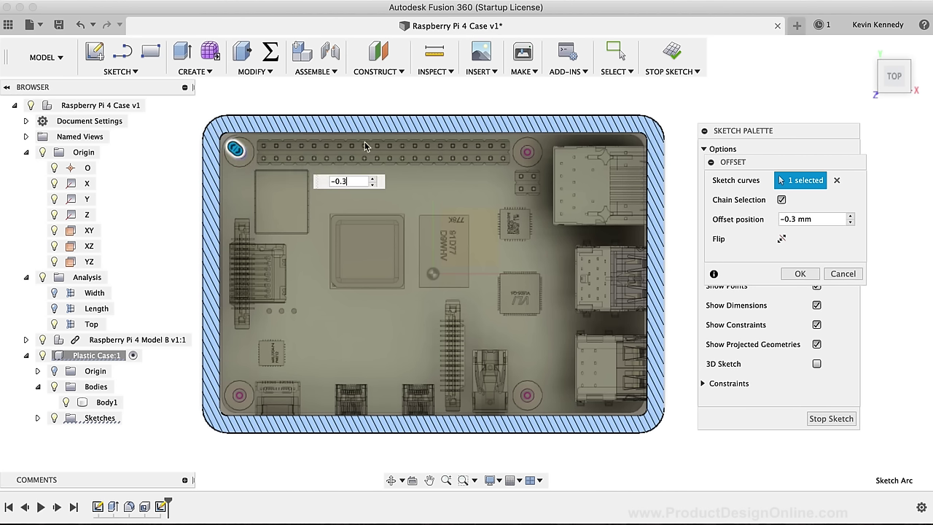
scroll(456, 223, up, 2)
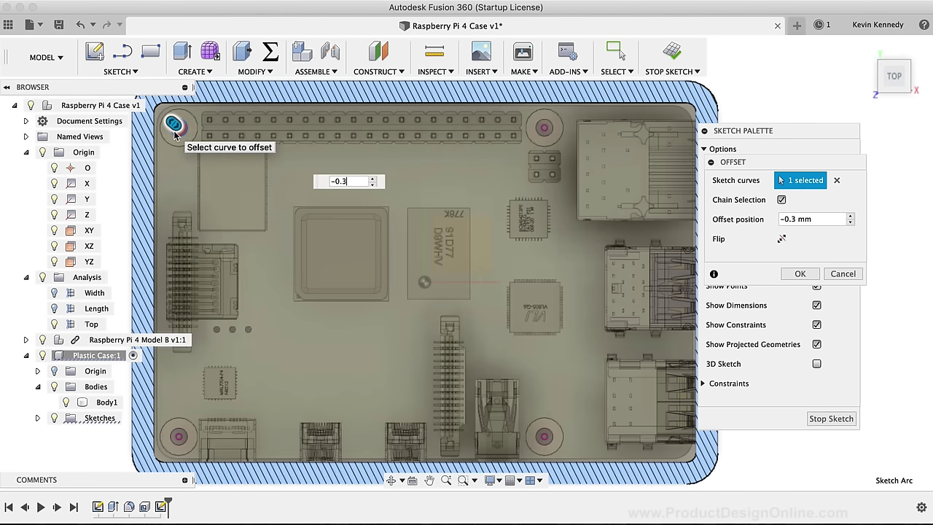
mouse_move(573, 309)
middle_down()
mouse_move(576, 300)
mouse_move(591, 305)
middle_up()
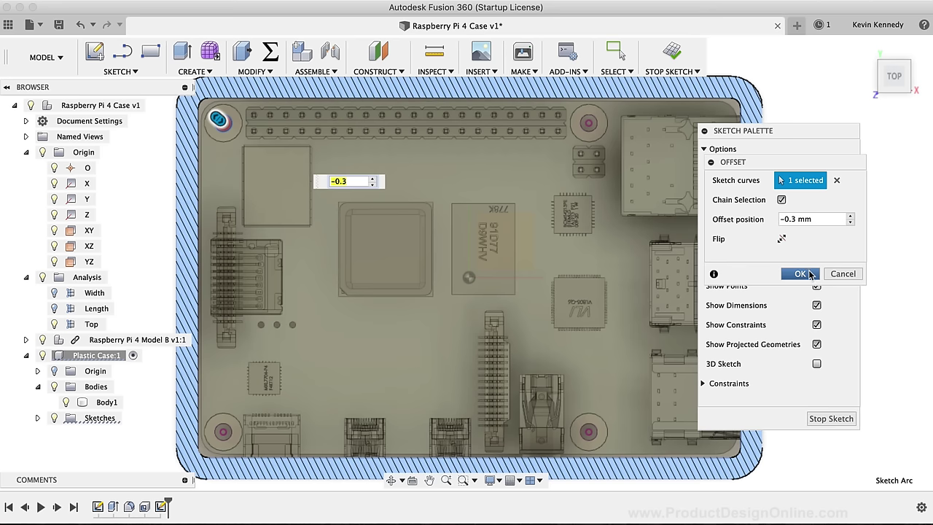
click(809, 273)
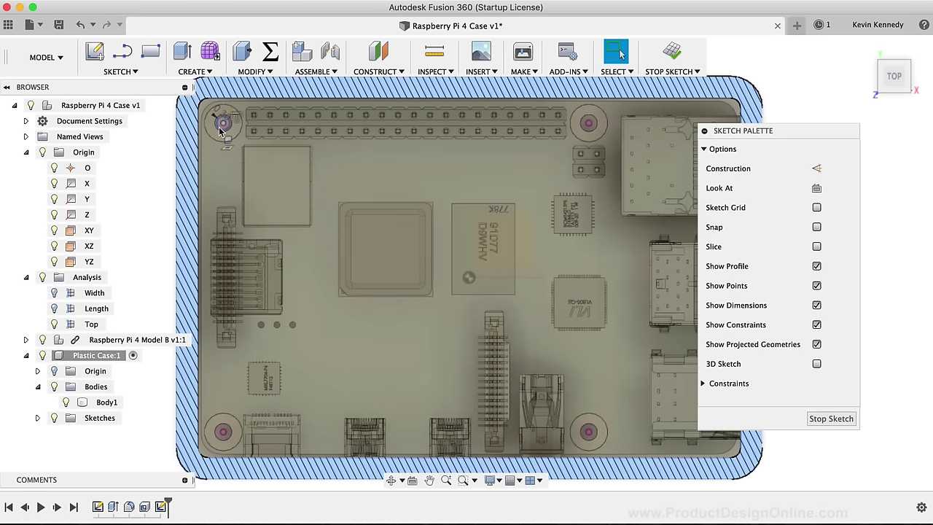
Step: Offset the projected circle of the board's upper-right mounting hole by -0.3 mm
right_click(152, 176)
click(153, 140)
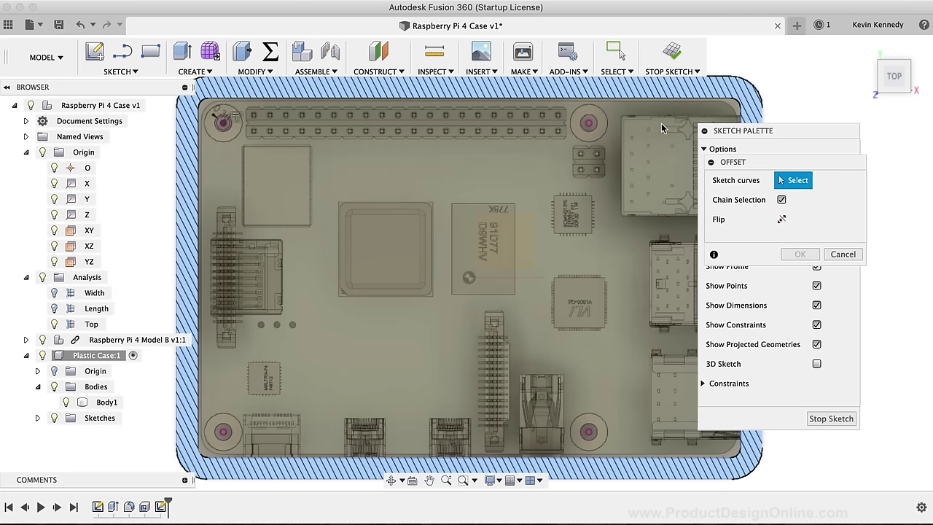
click(593, 116)
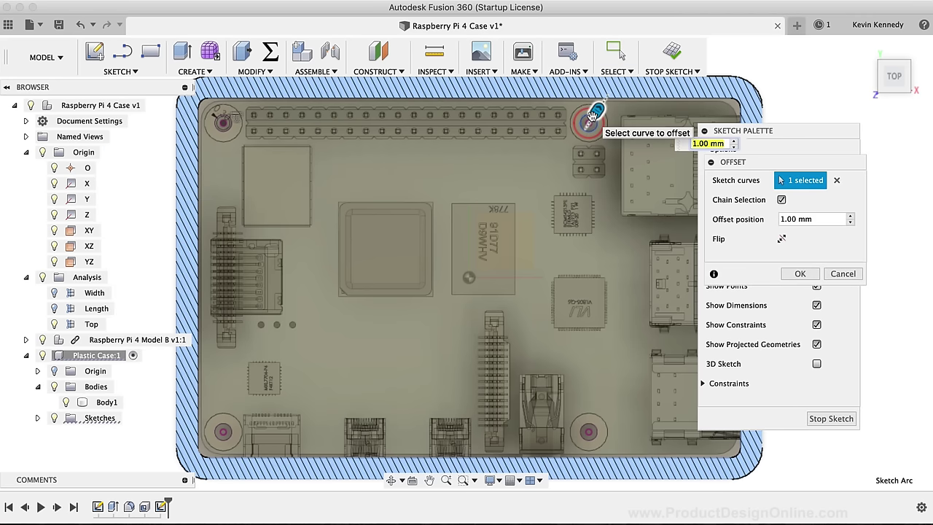
text(-0.3)
click(799, 273)
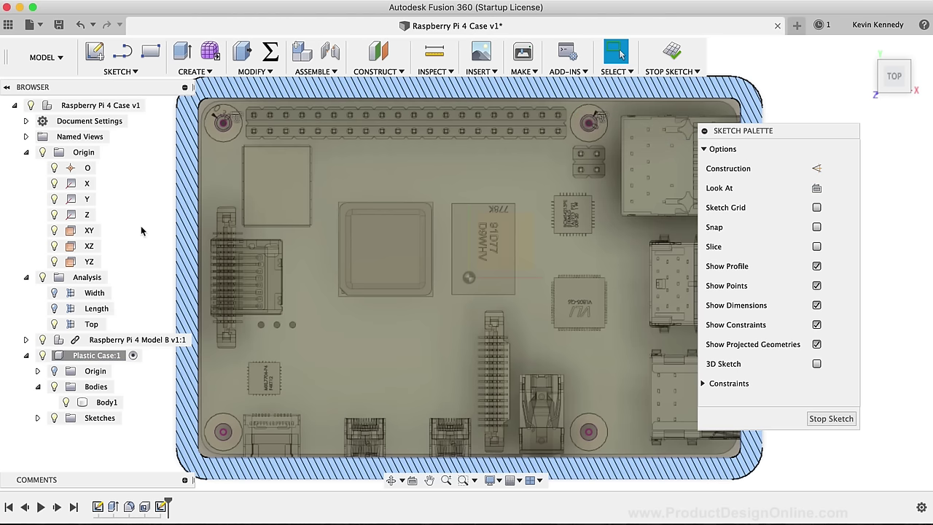
Step: Offset the projected circle of the board's lower-left mounting hole by -0.3 mm
right_click(142, 230)
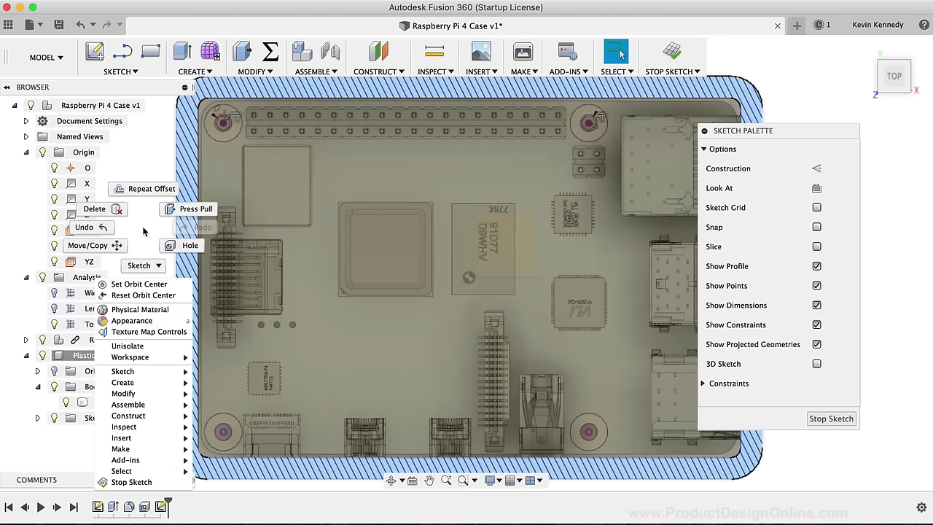
click(147, 198)
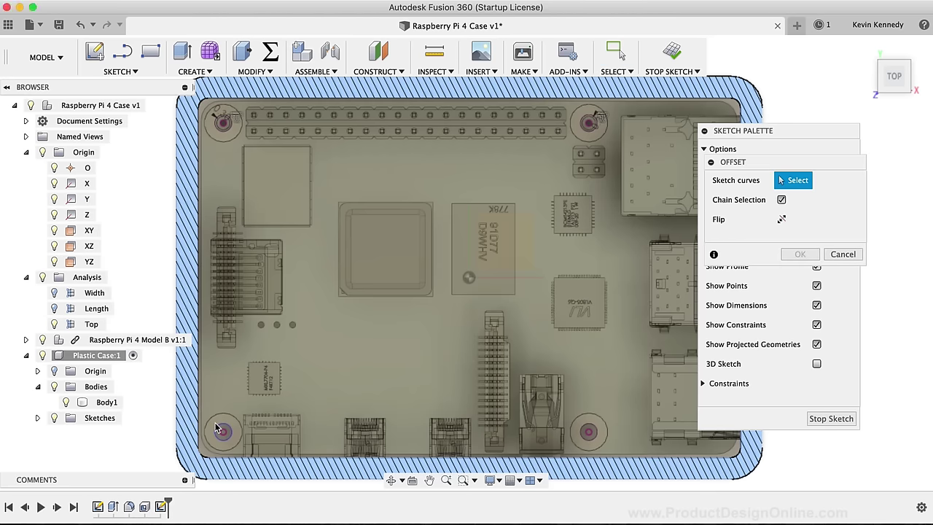
click(213, 422)
text(-0.3)
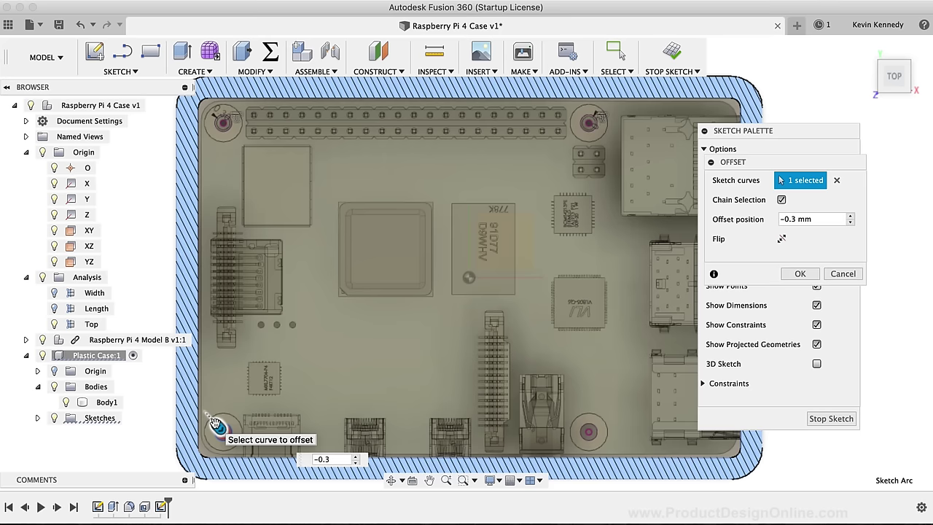
key(Return)
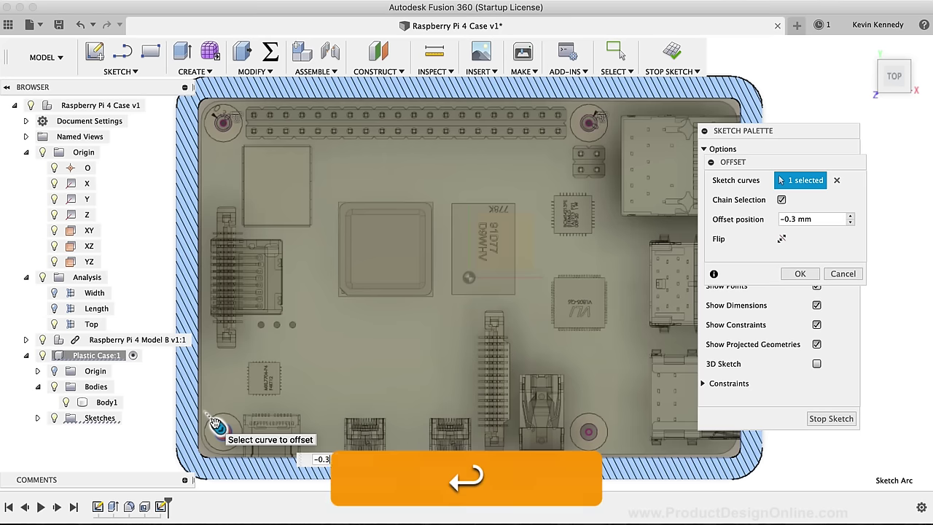
Step: Offset the projected circle of the board's lower-right mounting hole by -0.3 mm
right_click(161, 292)
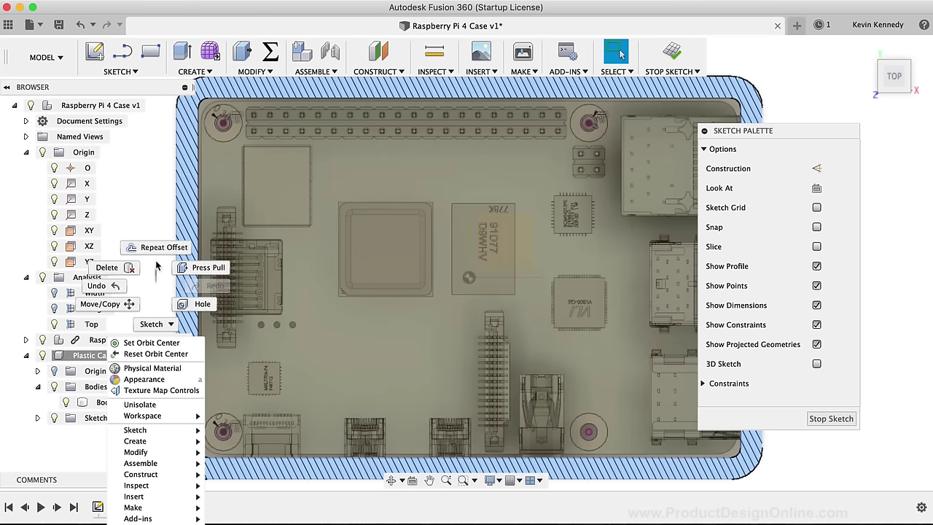
click(155, 249)
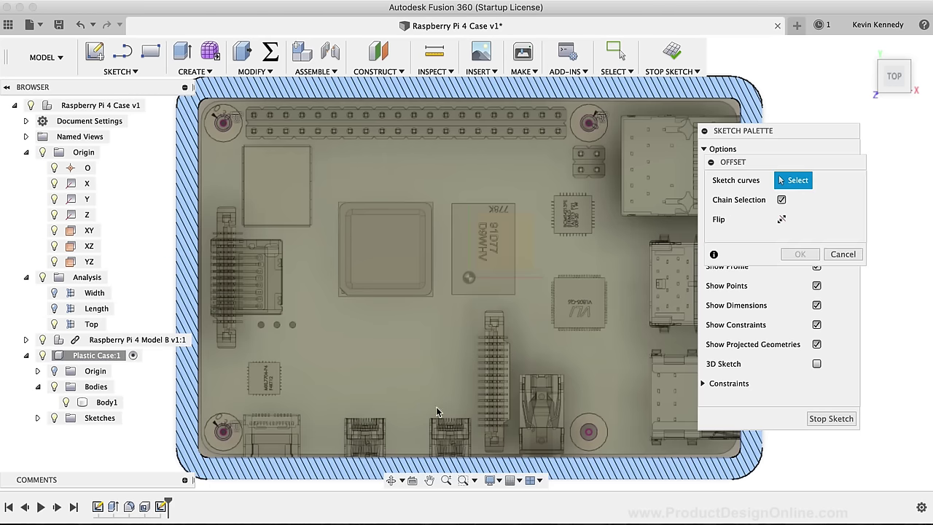
click(578, 432)
text(-0.3)
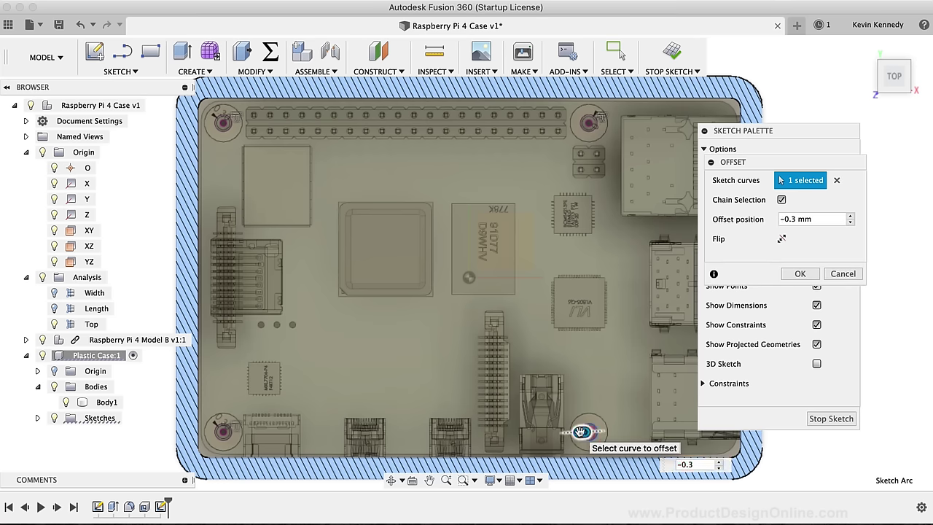
key(Return)
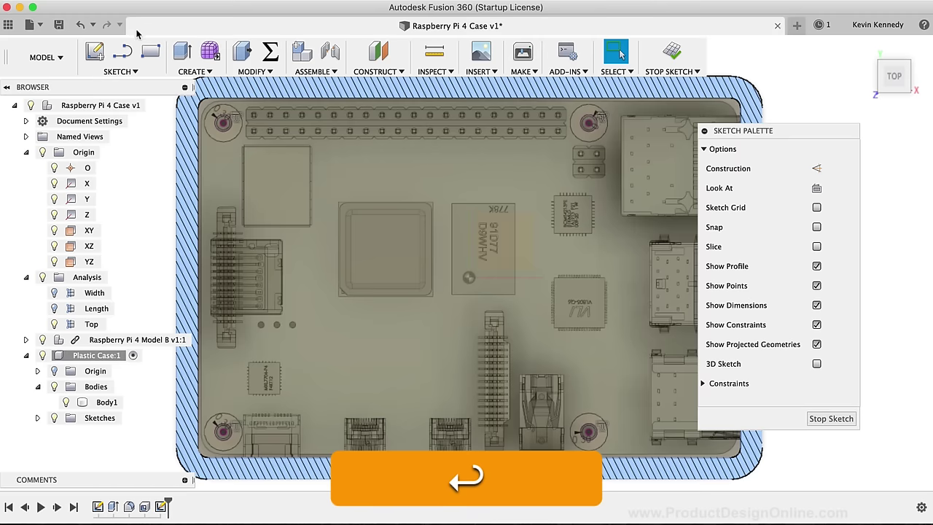
Step: Extrude the four inner circles at the board's mounting holes 5 mm, joining them to the case
click(182, 52)
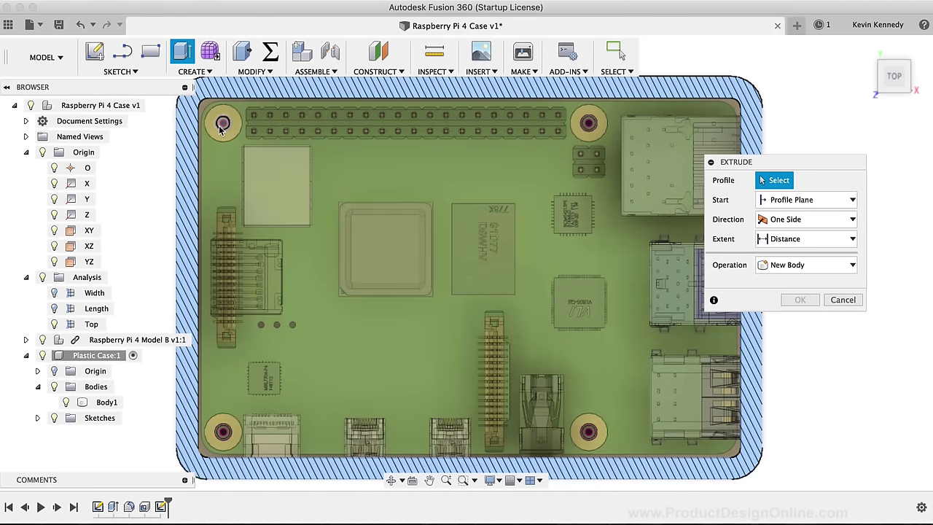
click(223, 125)
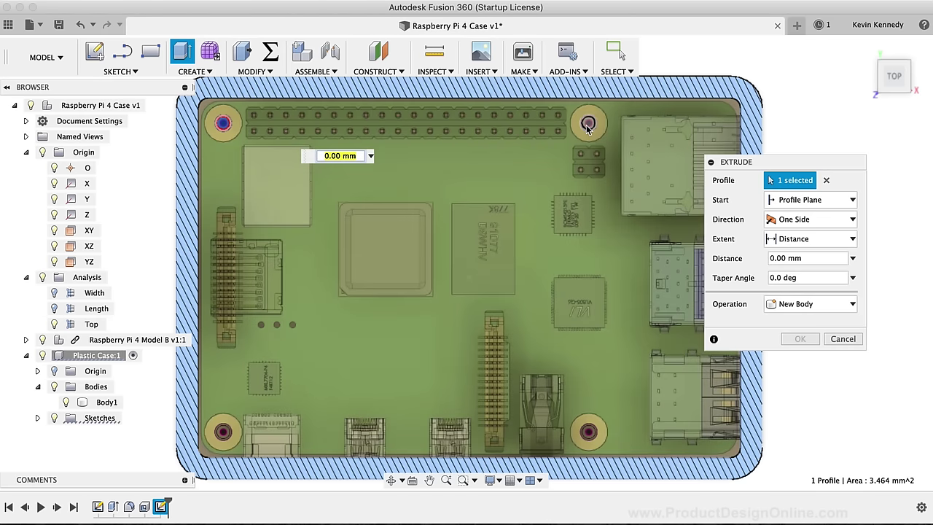
click(588, 126)
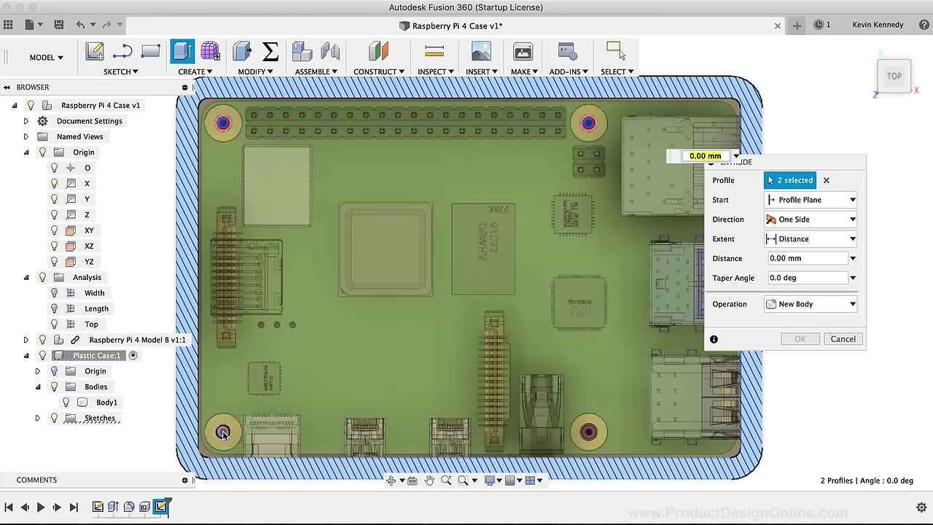
click(222, 432)
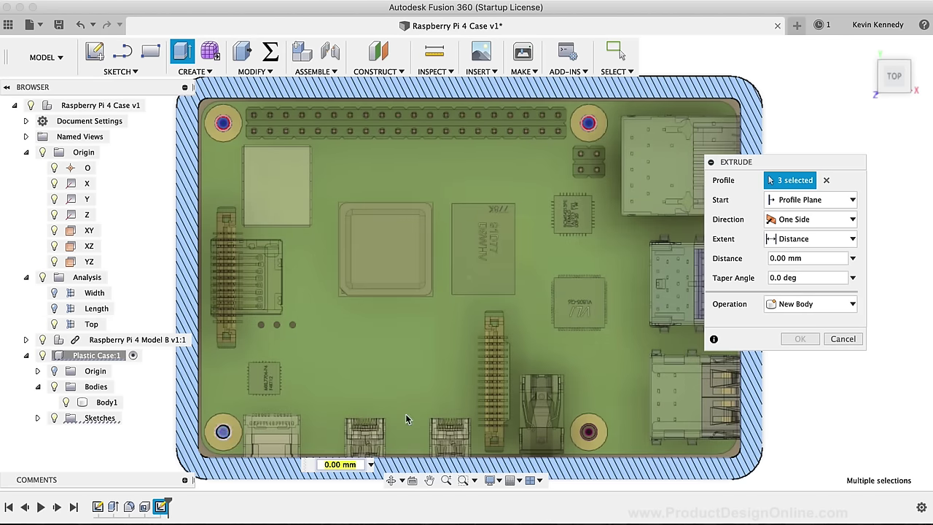
click(588, 432)
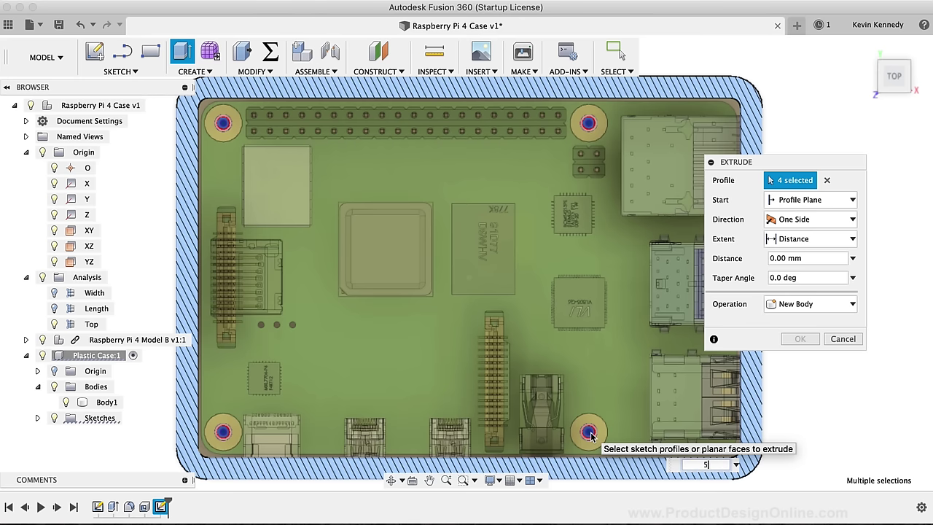
text(5)
click(864, 46)
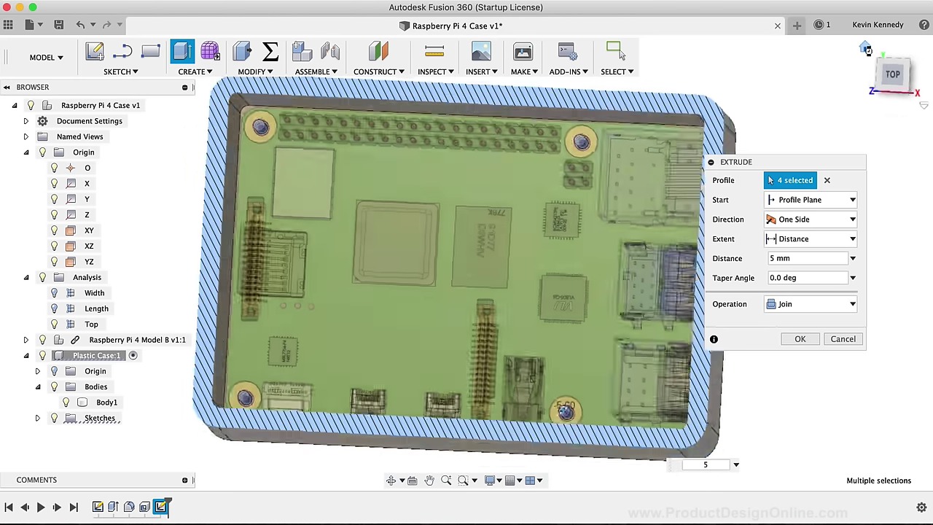
click(800, 339)
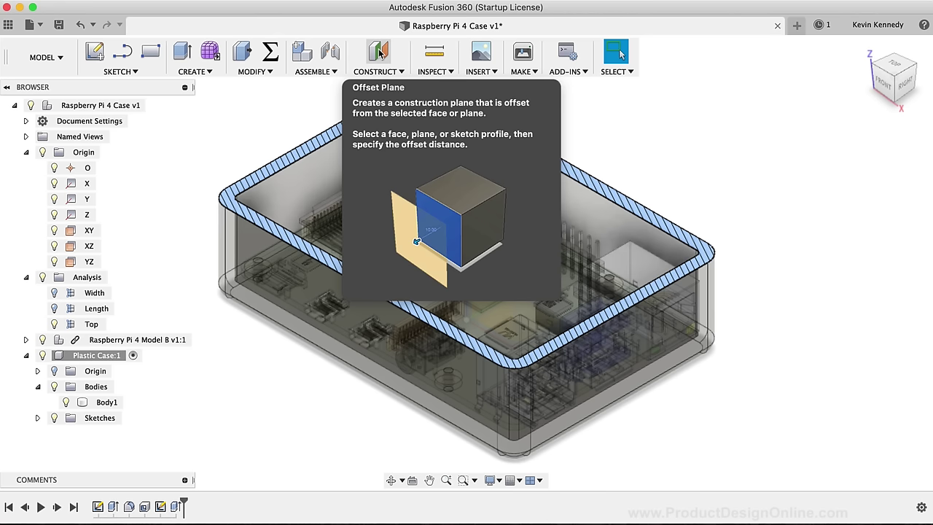
Step: Create a construction plane offset 0 mm from the case's outer face at the USB and Ethernet end, and start a sketch on it
click(379, 55)
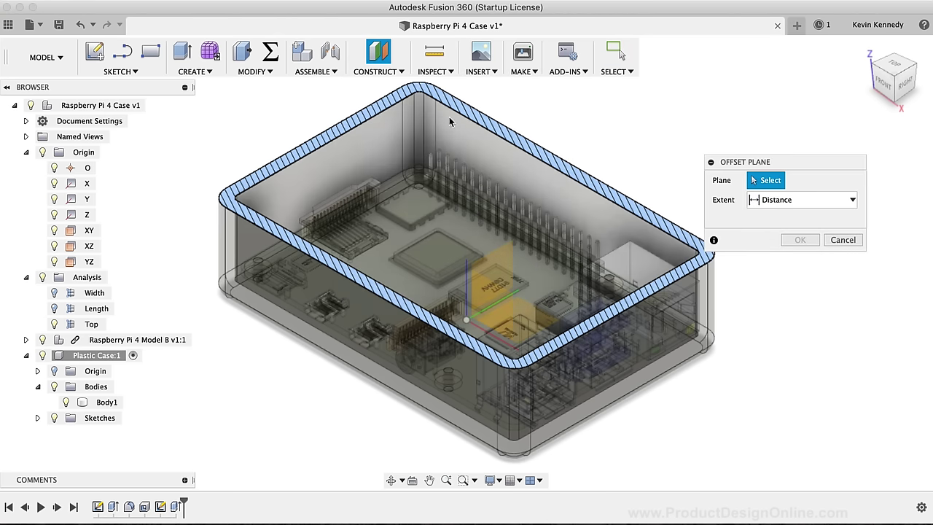
click(621, 370)
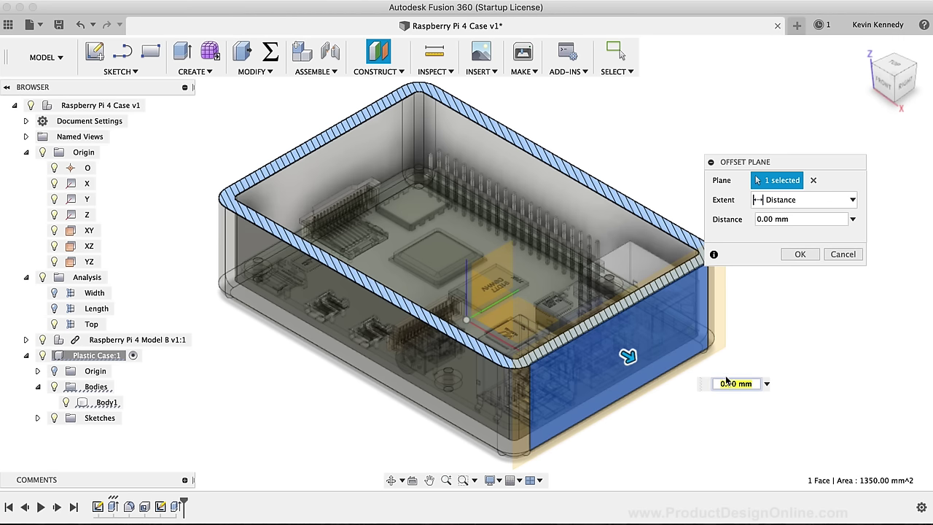
click(800, 254)
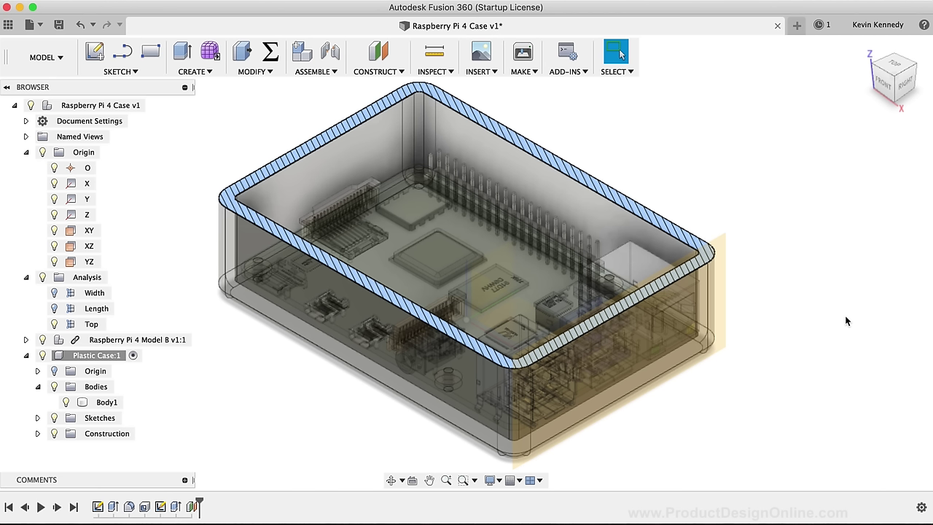
click(37, 434)
right_click(98, 449)
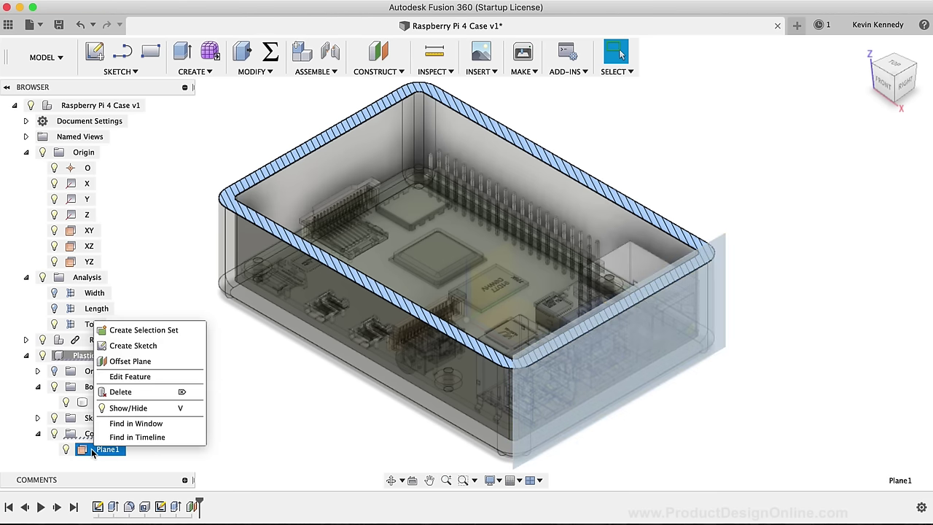
click(133, 345)
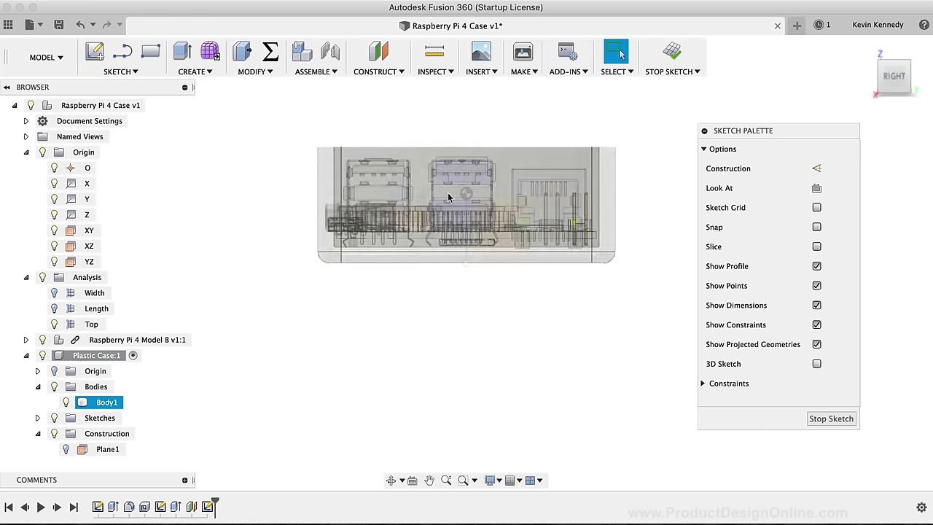
scroll(451, 295, up, 3)
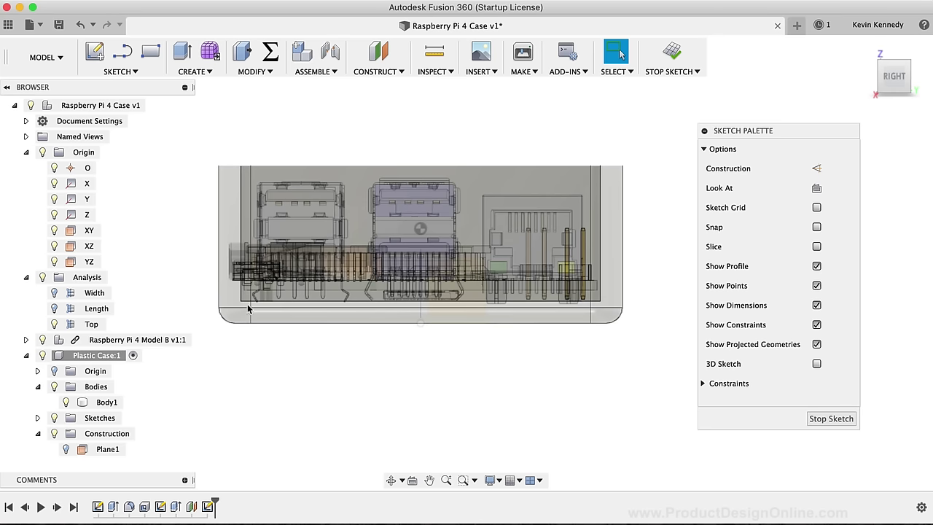
Step: Show the Width section analysis and set its Y distance to 32 mm so it cuts through the USB and Ethernet ports
click(53, 293)
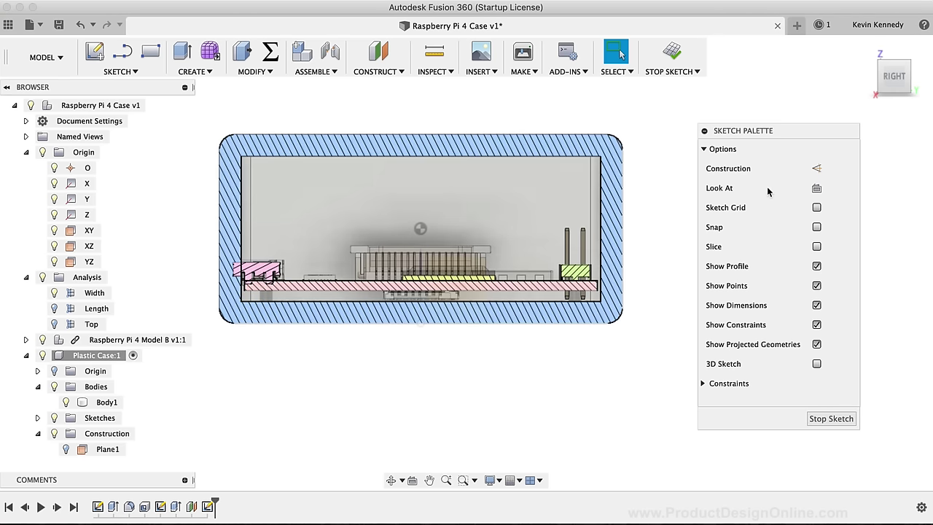
click(907, 65)
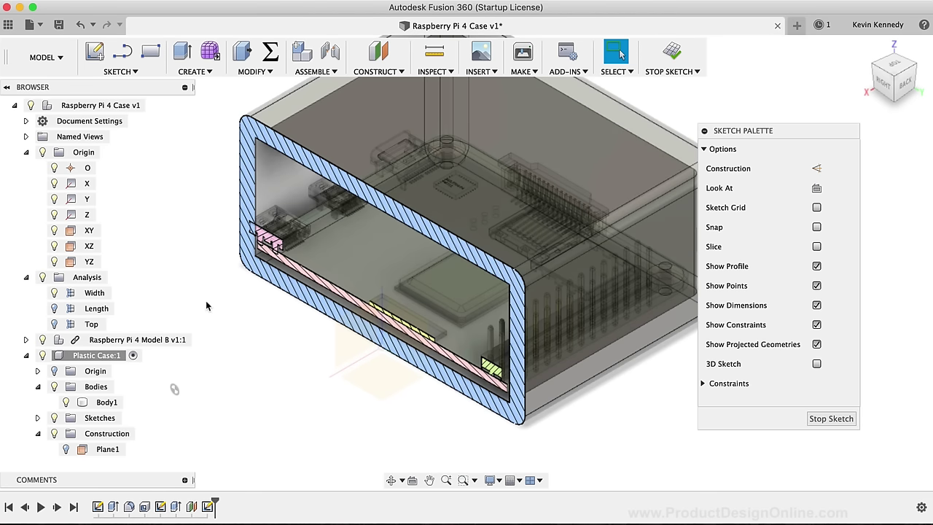
click(95, 293)
right_click(100, 298)
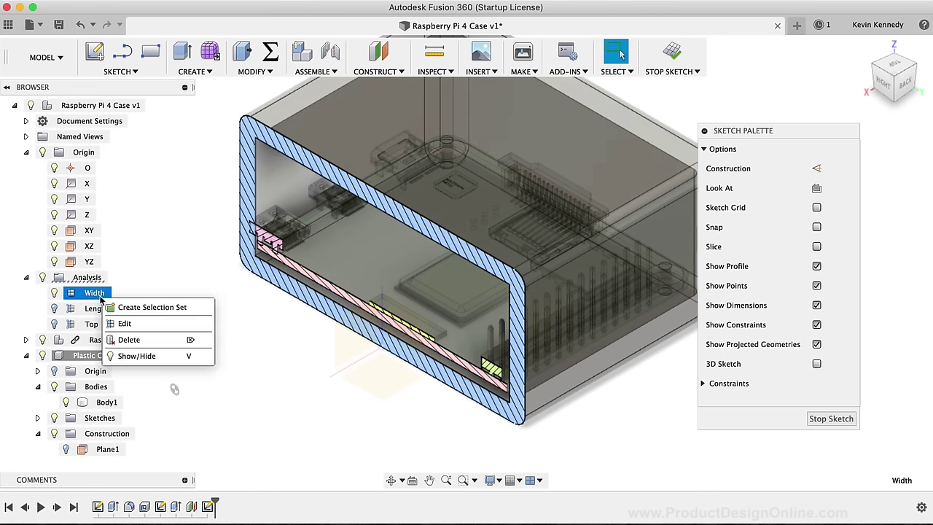
click(125, 322)
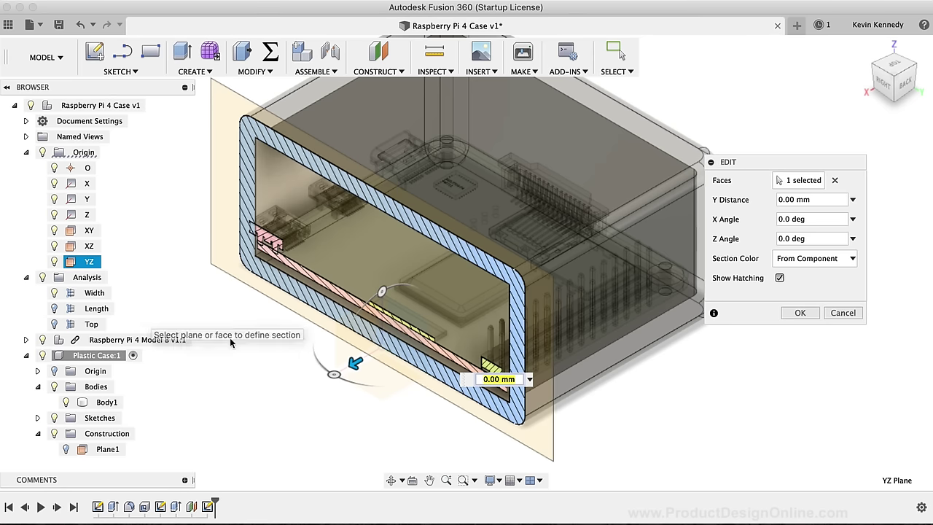
drag(362, 361, 221, 438)
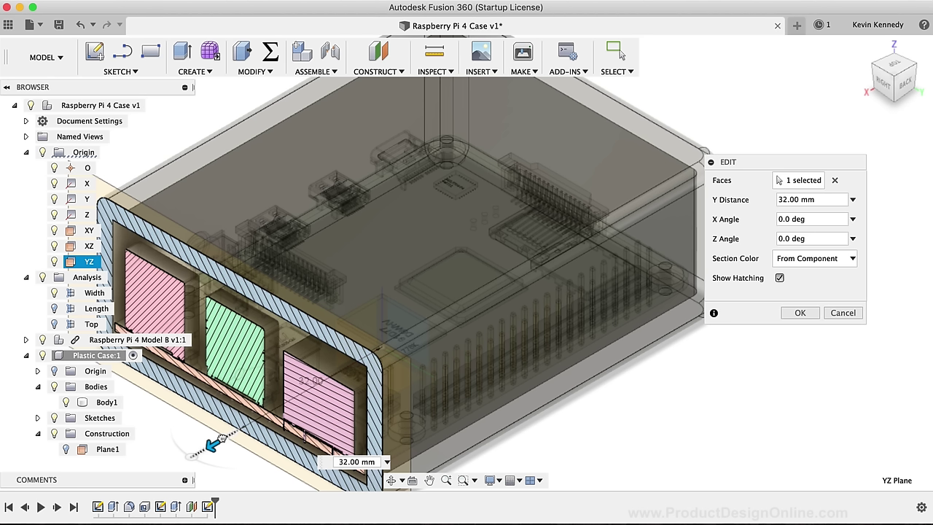
middle_drag(335, 376, 460, 306)
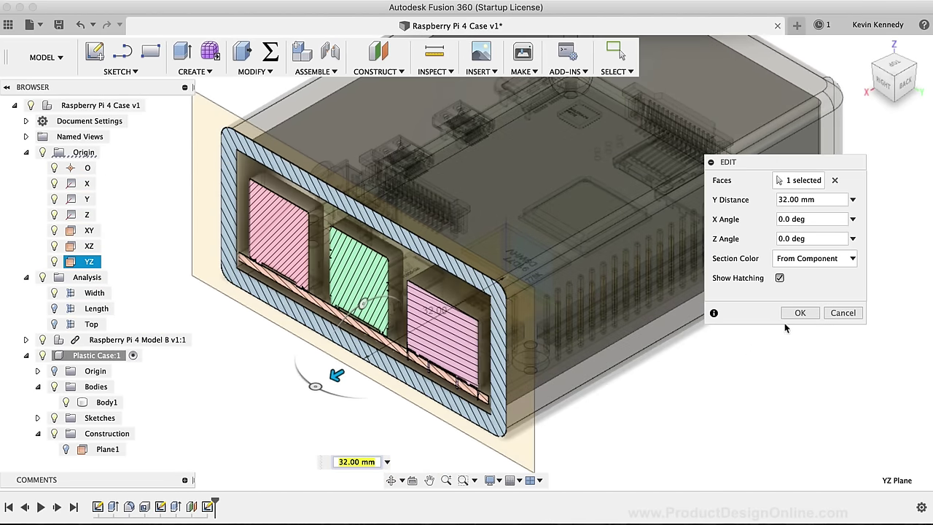
click(798, 314)
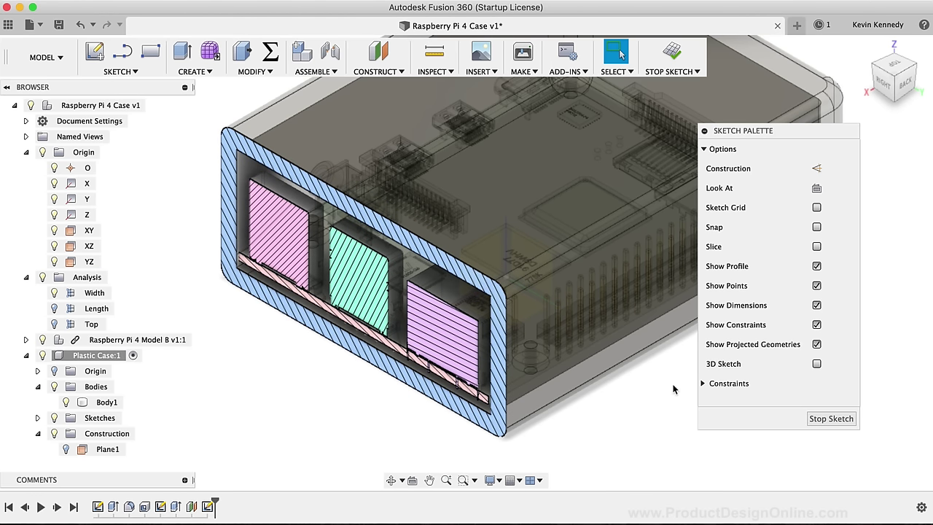
Step: Project the faces of the two USB ports and the Ethernet port into the sketch with the projection link on
key(p)
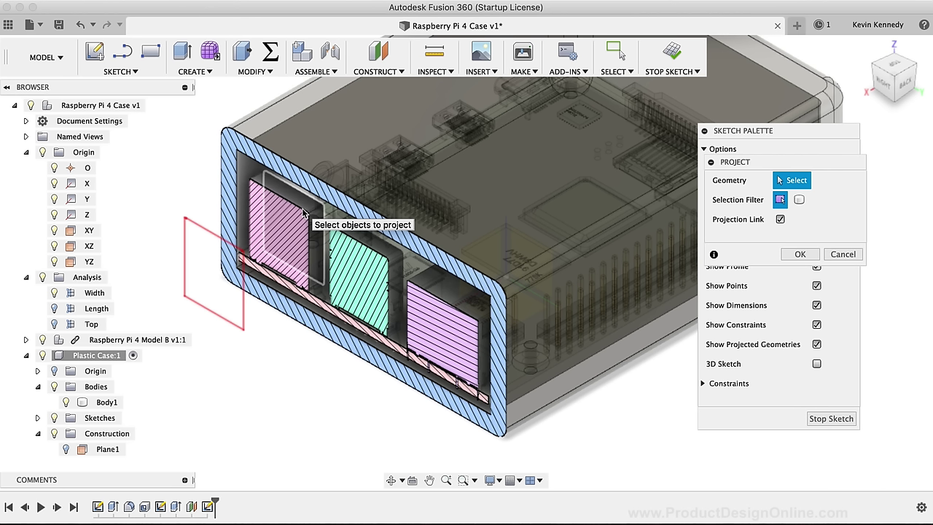
click(304, 212)
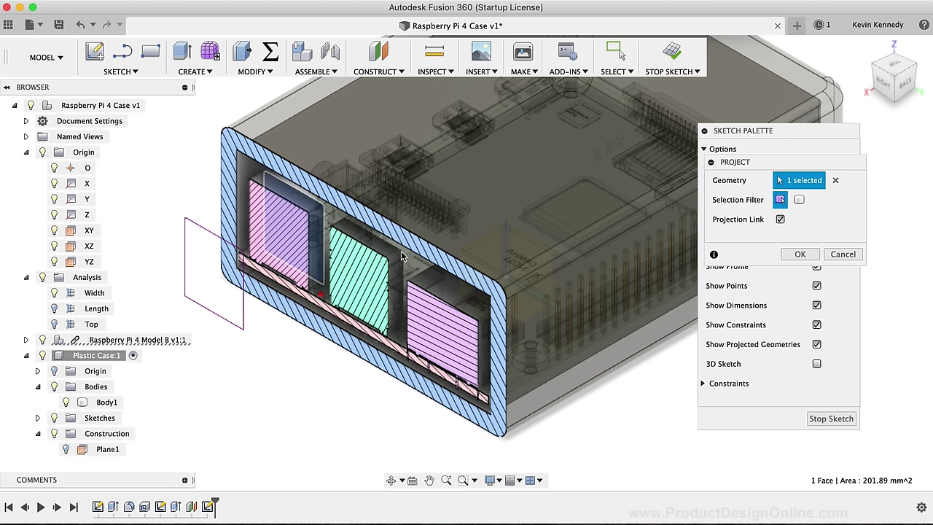
click(372, 279)
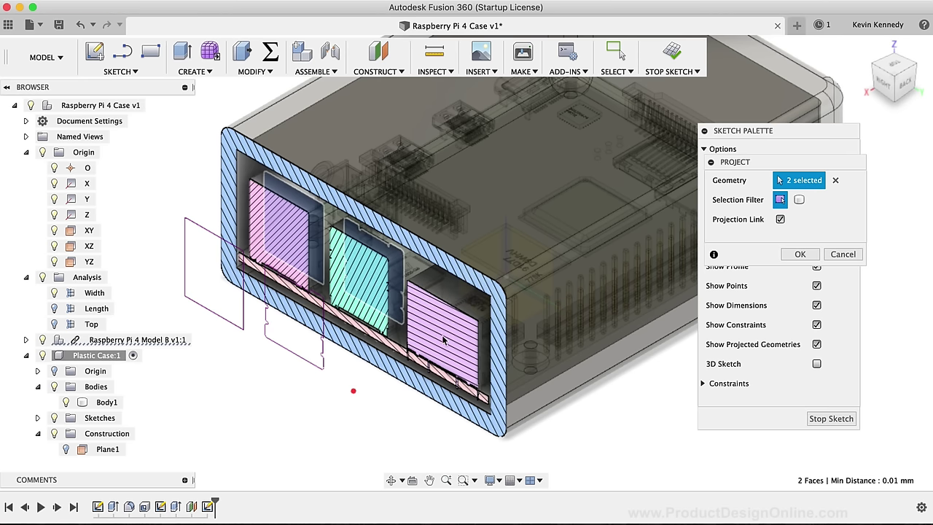
click(468, 322)
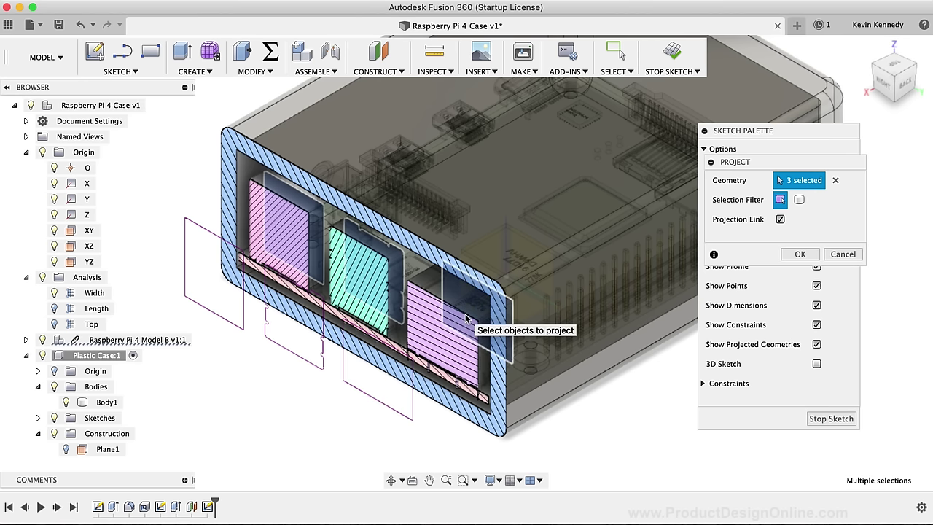
click(799, 254)
Step: Offset the projected outline of the outer USB port outward by setting the offset to -1 mm
shift+middle_drag(510, 448, 563, 459)
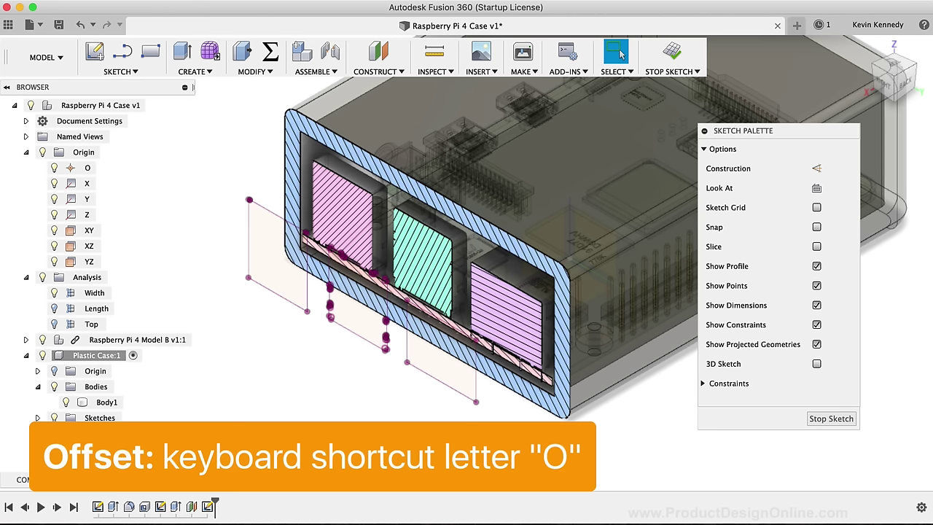
key(o)
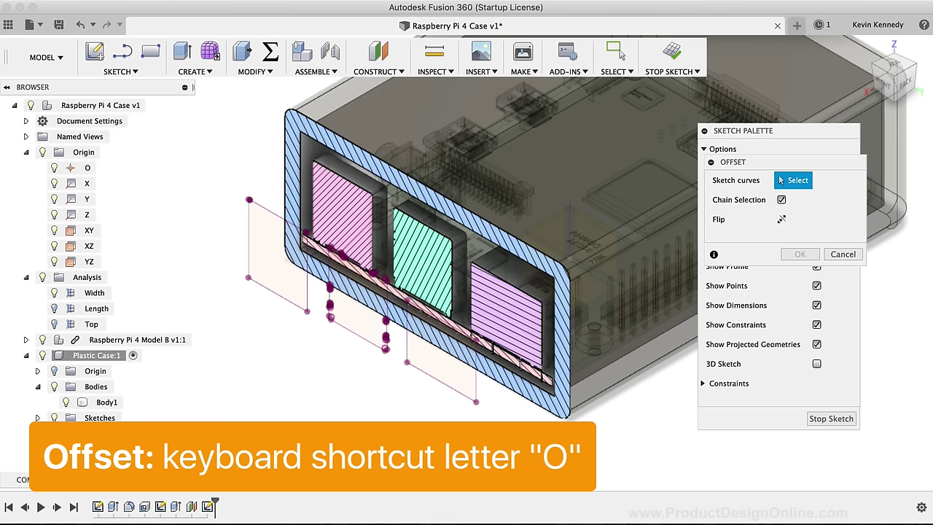
click(304, 280)
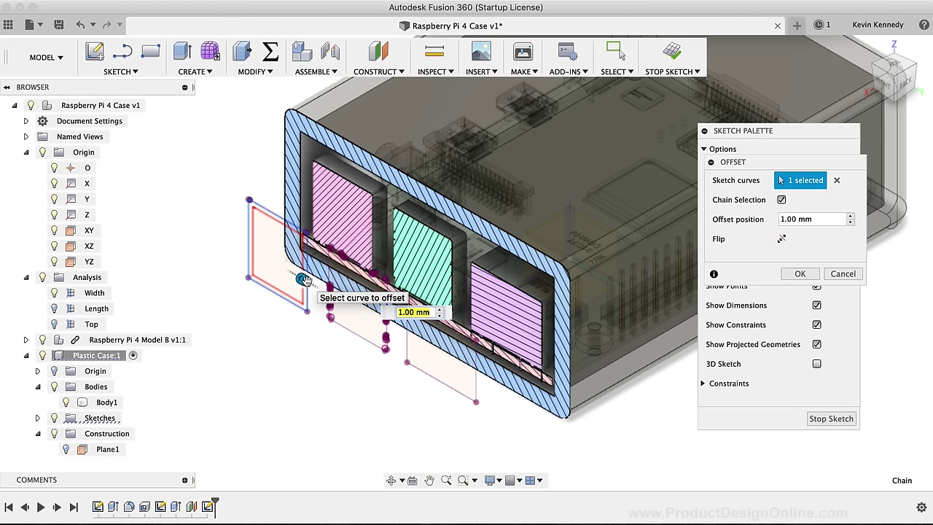
click(781, 238)
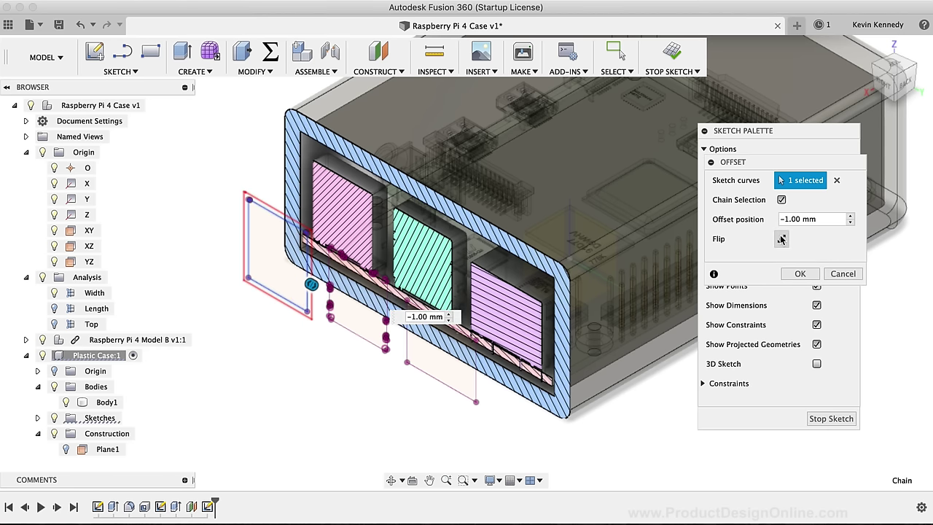
click(795, 275)
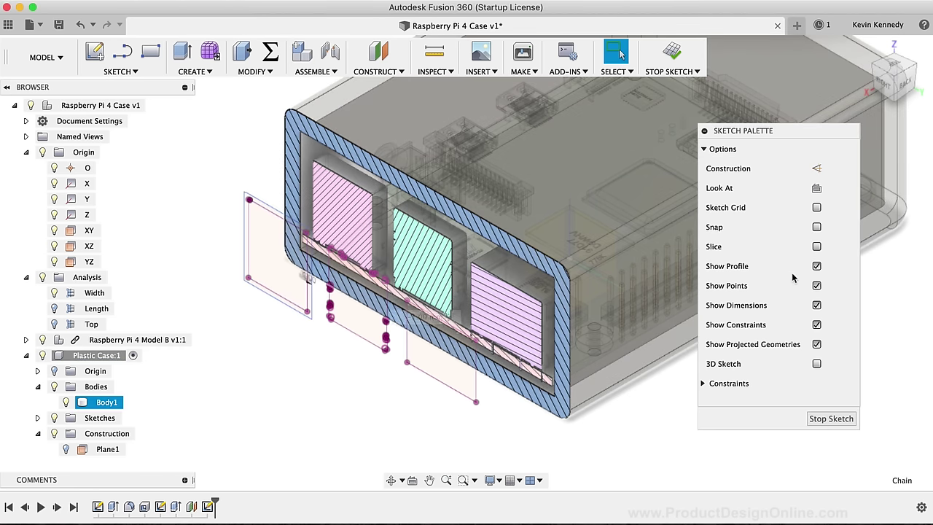
Step: Offset the projected outline of the middle USB port outward with an offset of -1 mm
right_click(322, 389)
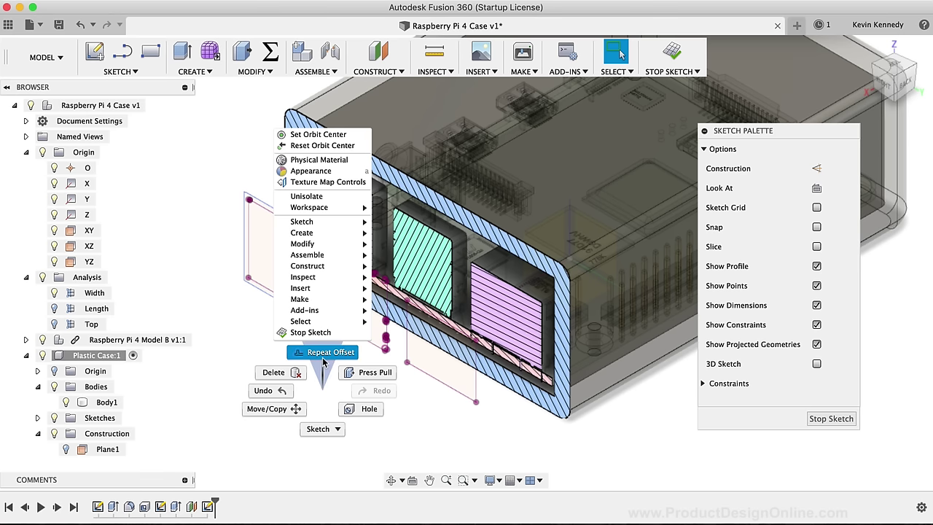
click(330, 352)
click(360, 339)
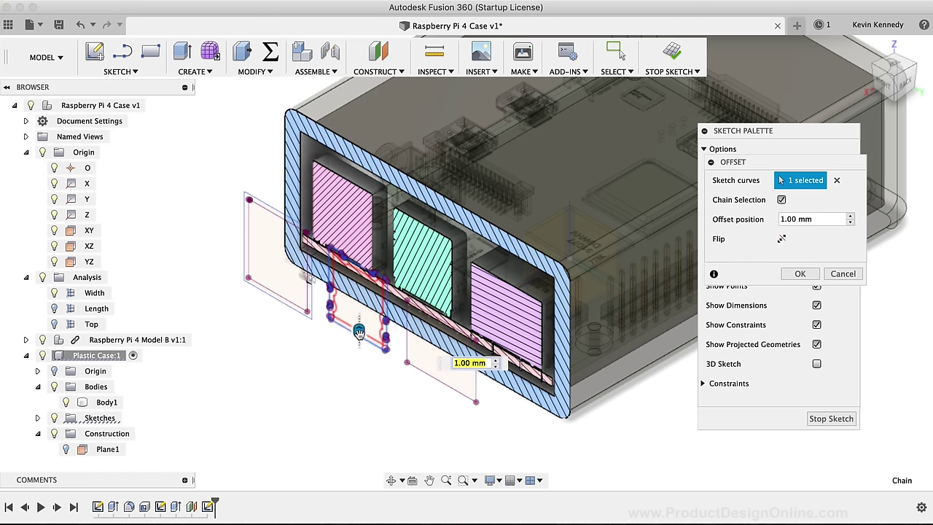
click(781, 239)
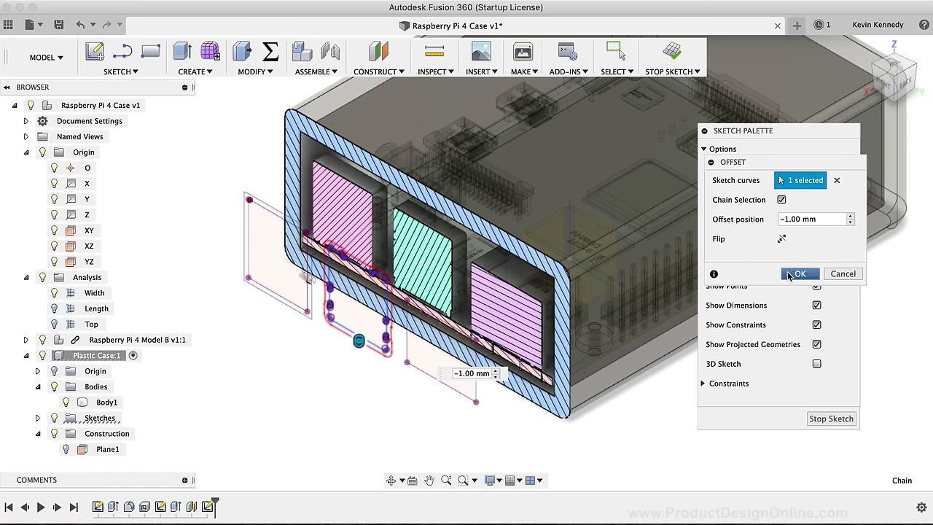
click(799, 273)
Step: Offset the projected outline of the Ethernet port outward by flipping the 1 mm offset to -1 mm
right_click(335, 379)
click(335, 347)
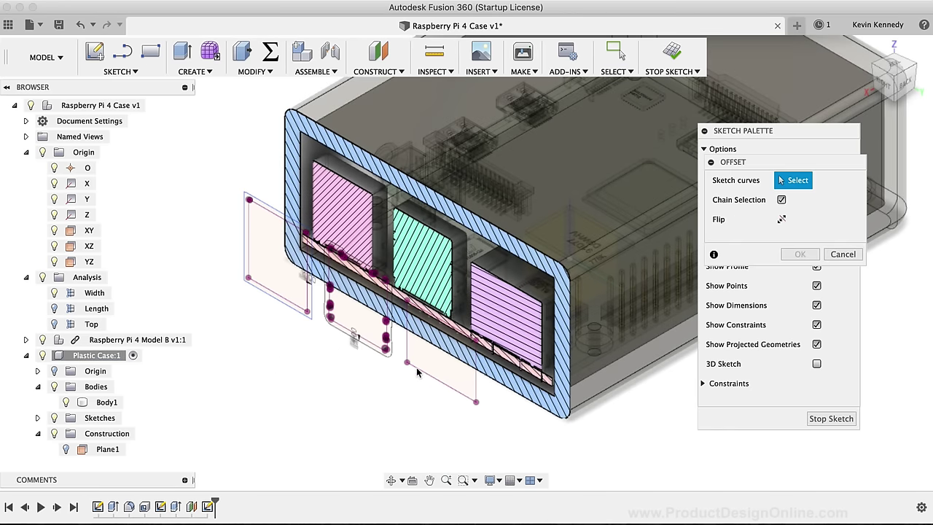
click(430, 370)
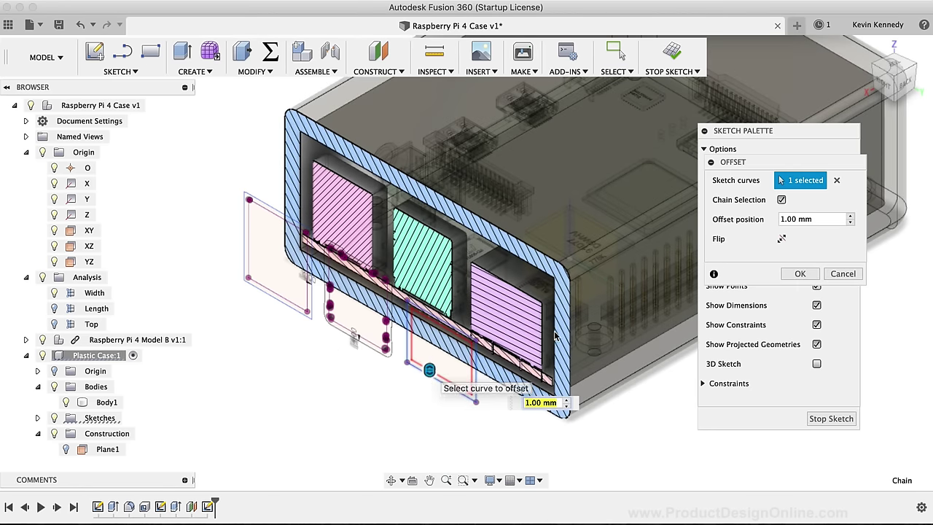
click(782, 239)
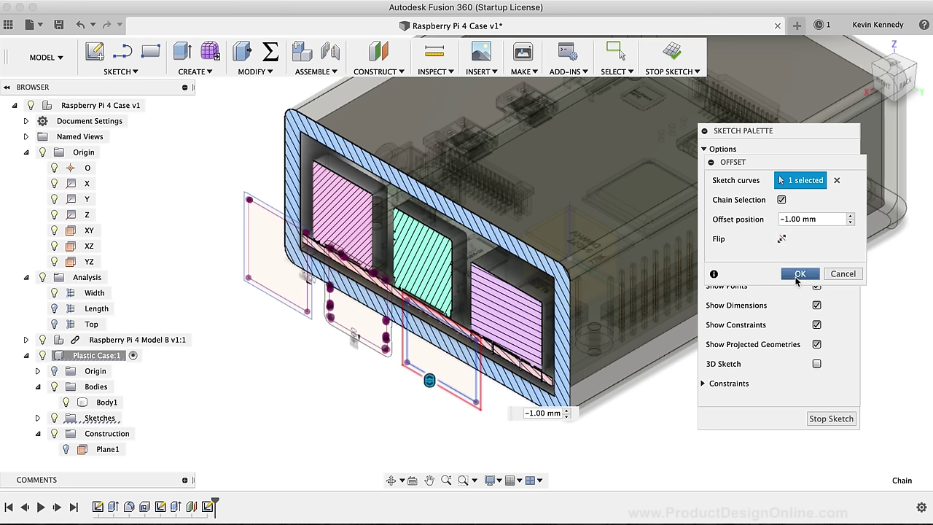
click(797, 274)
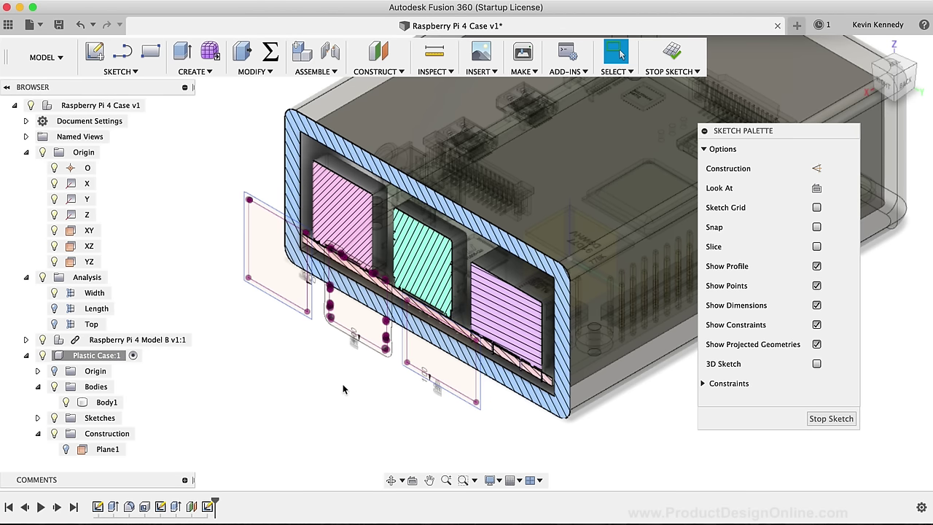
Step: Start an Extrude with the inner and offset profiles of all three port outlines selected
click(182, 52)
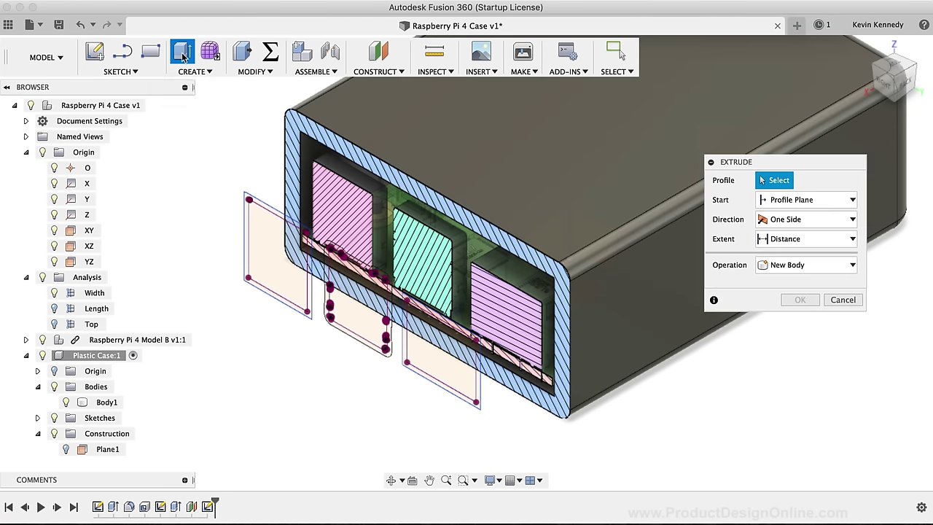
click(263, 207)
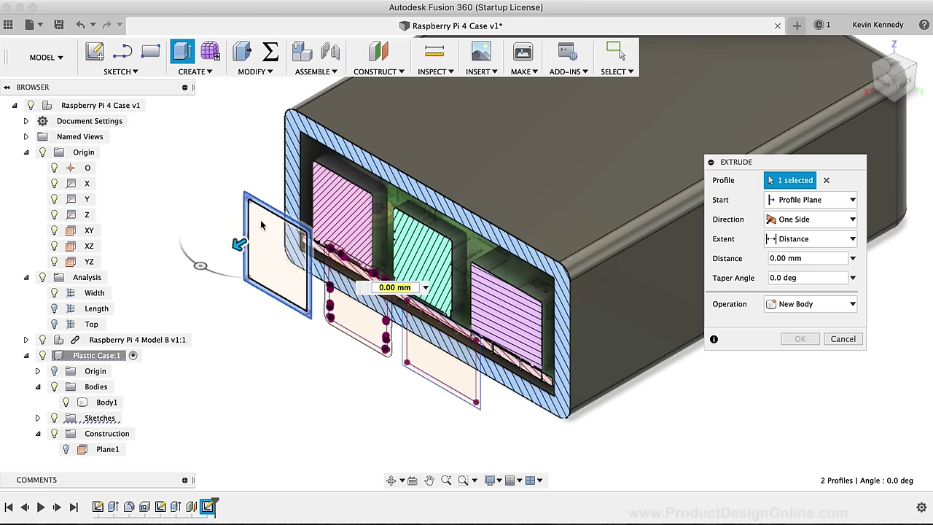
click(263, 226)
click(347, 330)
click(348, 332)
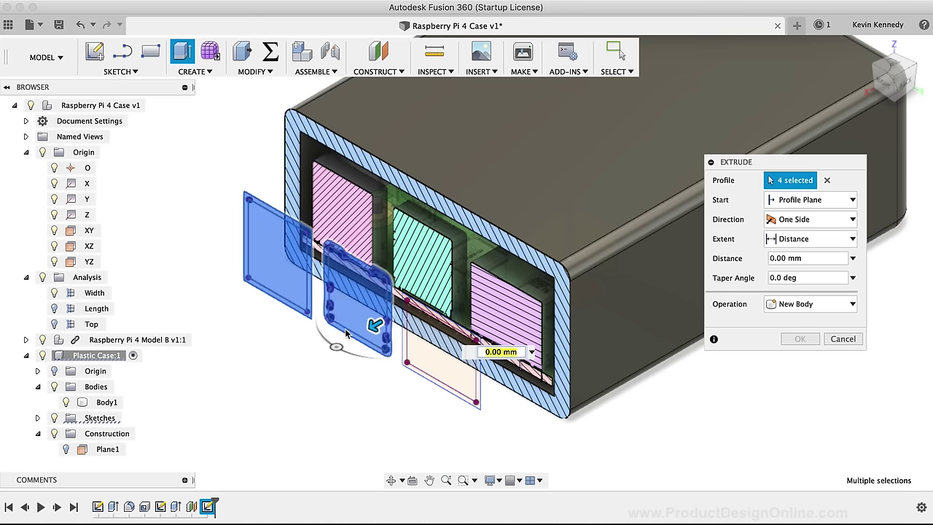
click(429, 379)
click(427, 382)
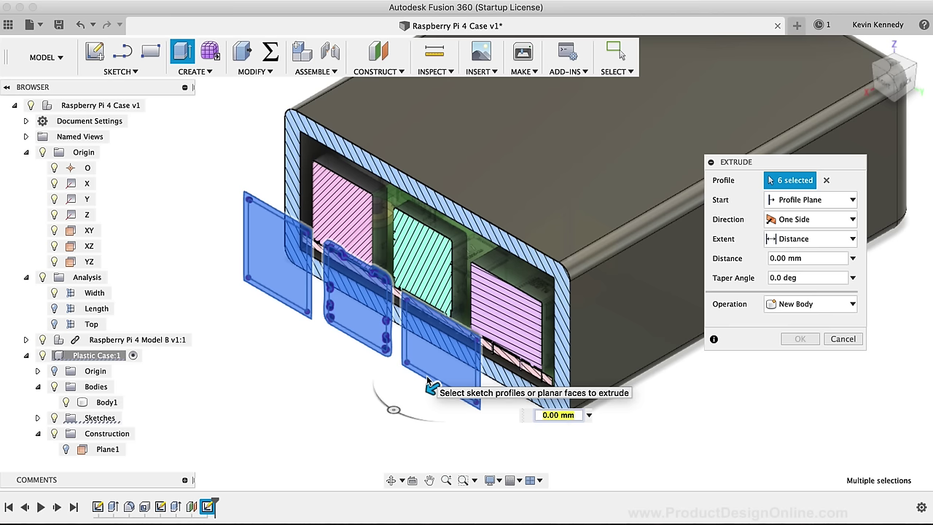
Step: Show the Top section analysis in place of the Width section to expose the case interior behind the port outlines
click(916, 67)
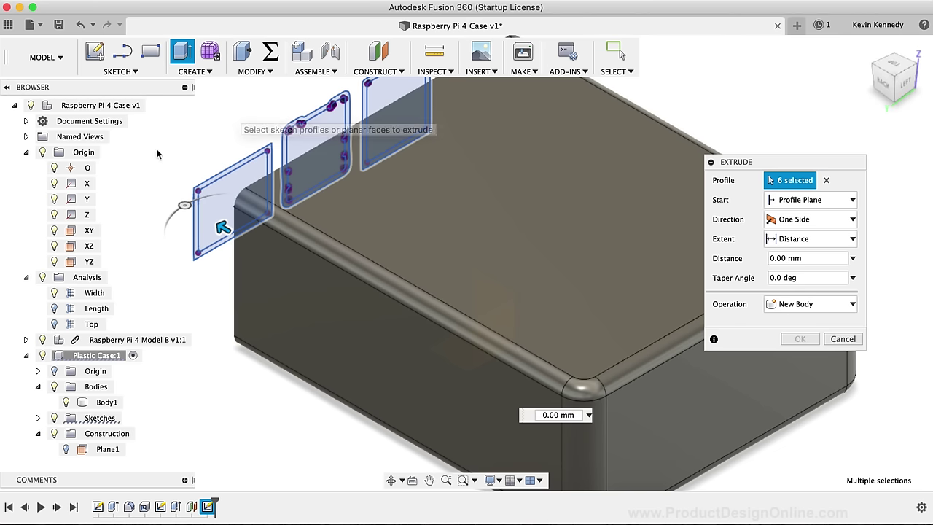
click(55, 325)
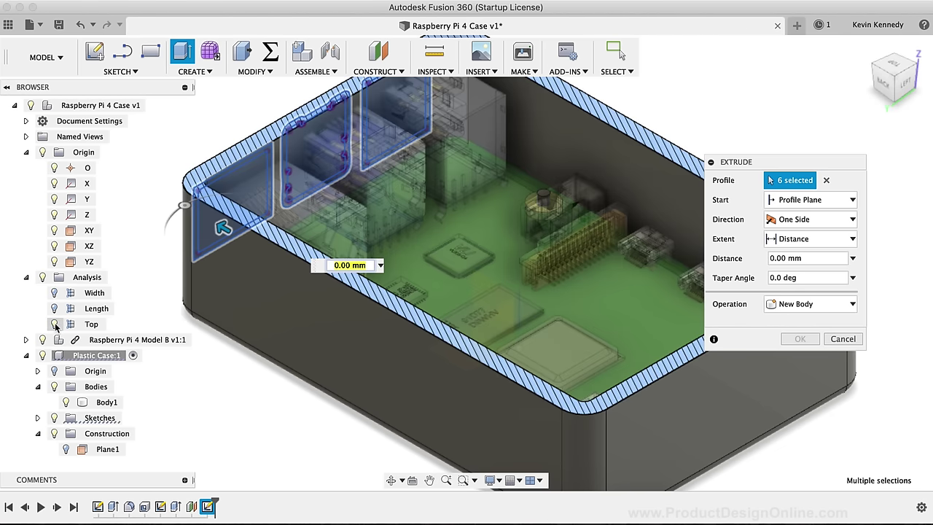
shift+middle_drag(211, 276, 678, 137)
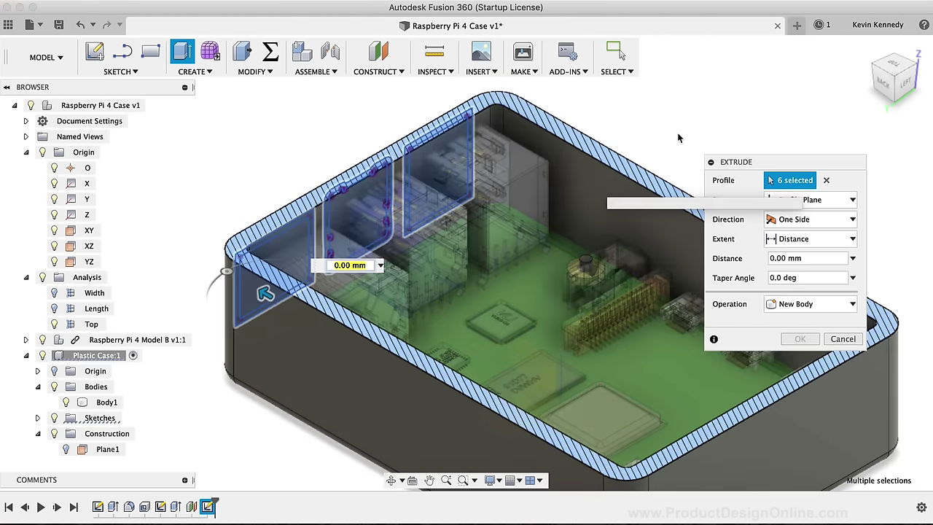
shift+middle_drag(466, 263, 408, 271)
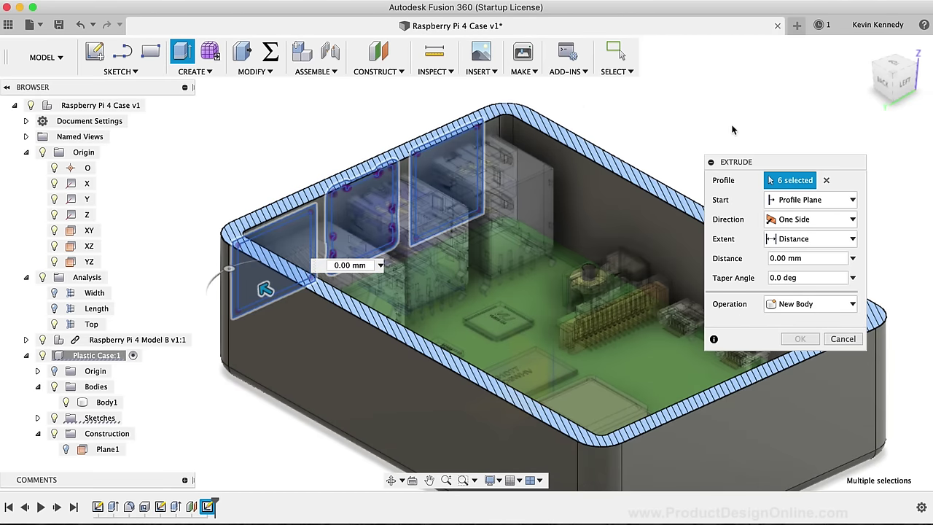
Step: Extrude the selected port profiles as a Cut with To Object extent, ending at the case's inner wall face, with Body1 as the cut object
click(783, 310)
click(784, 332)
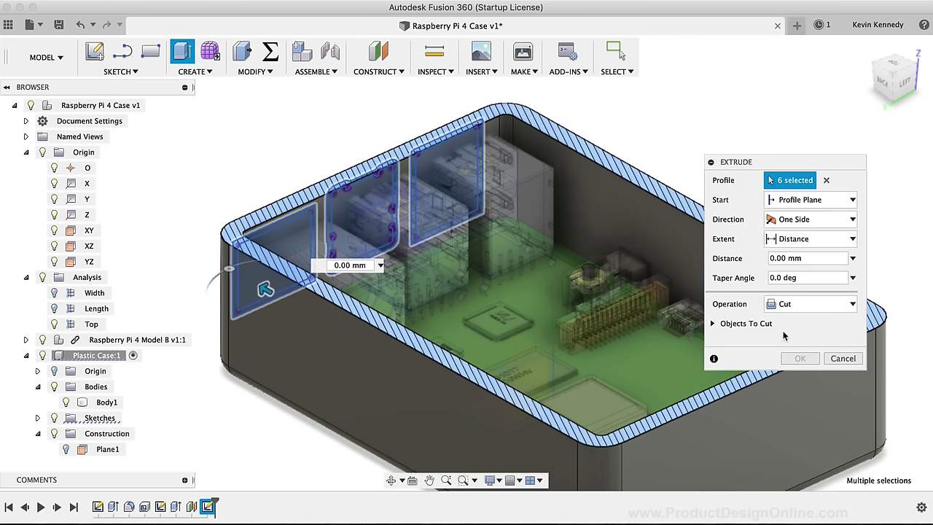
click(806, 245)
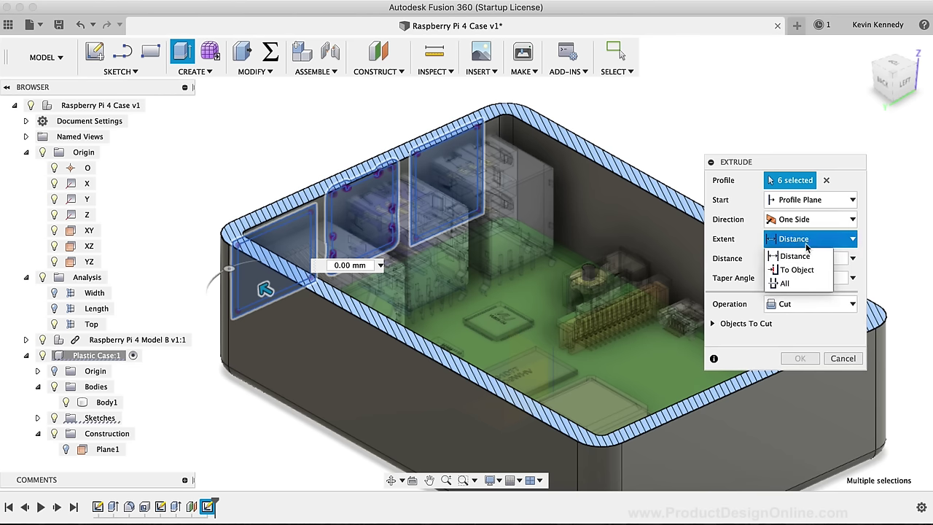
click(796, 270)
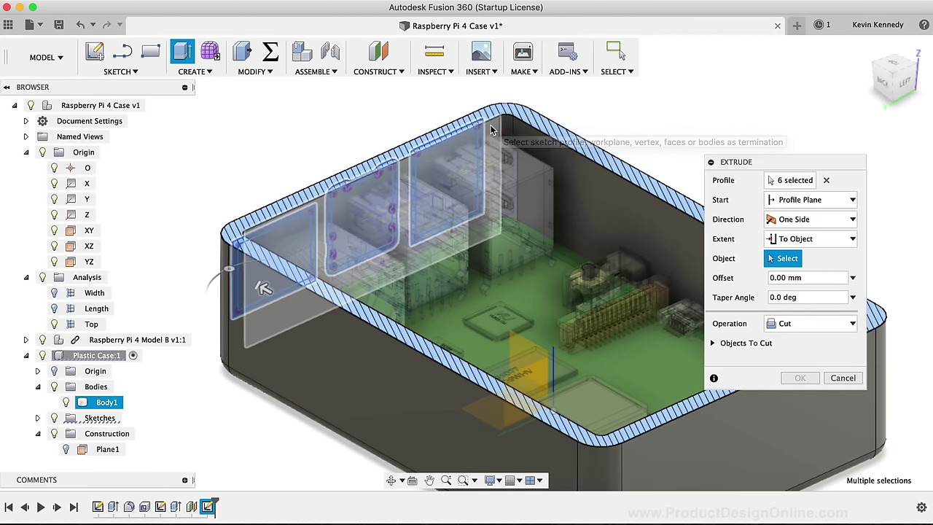
click(491, 130)
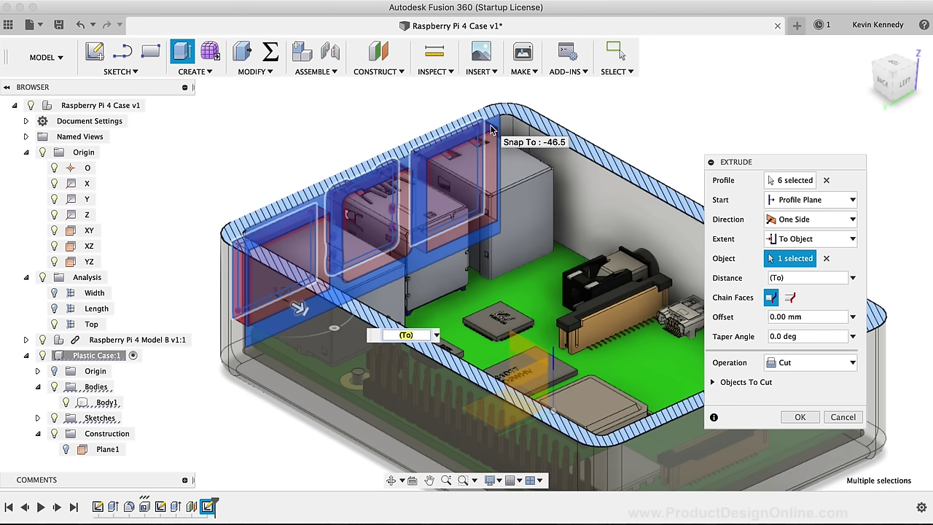
click(712, 384)
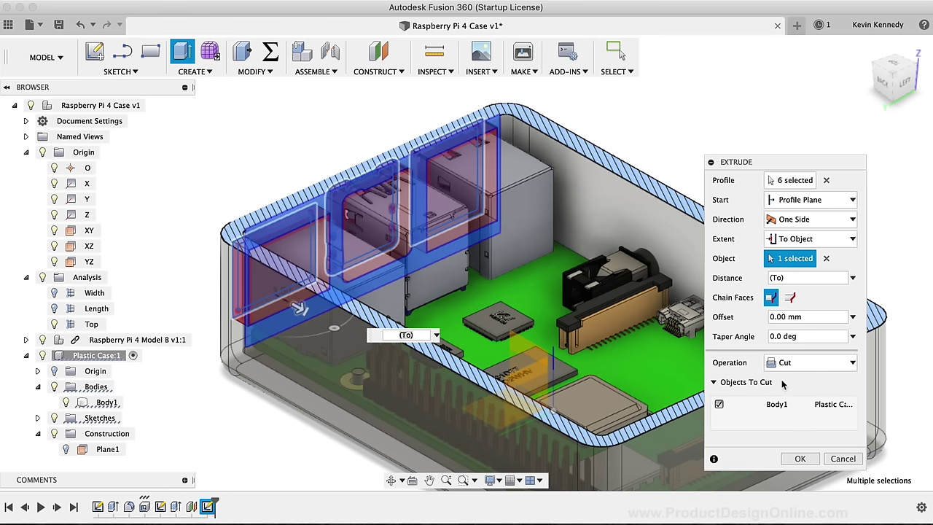
click(801, 458)
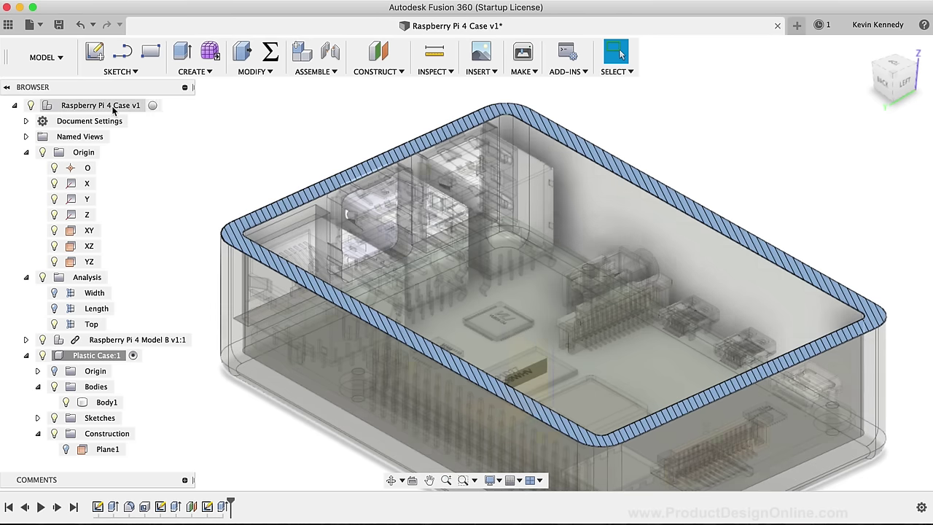
Step: Activate the top-level component and inspect the USB and Ethernet port cutouts in the case wall
click(153, 106)
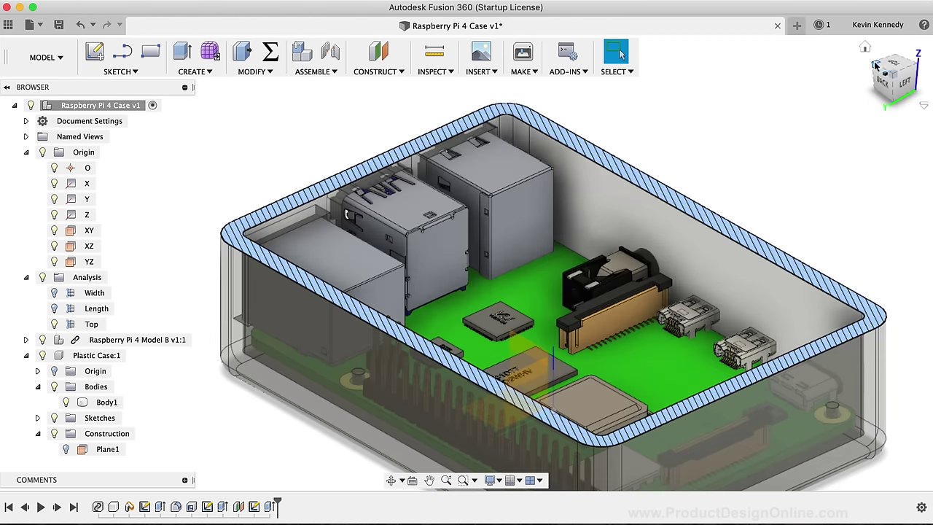
click(878, 71)
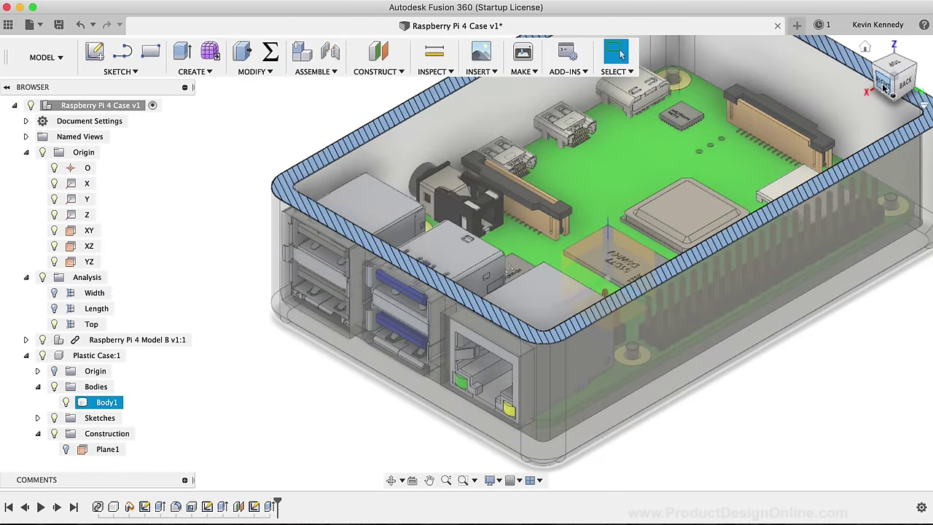
click(883, 87)
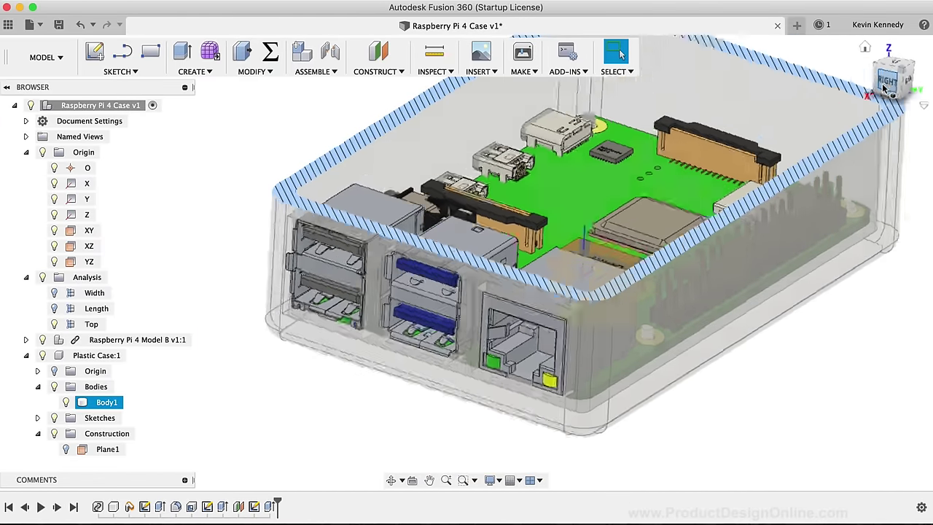
click(864, 47)
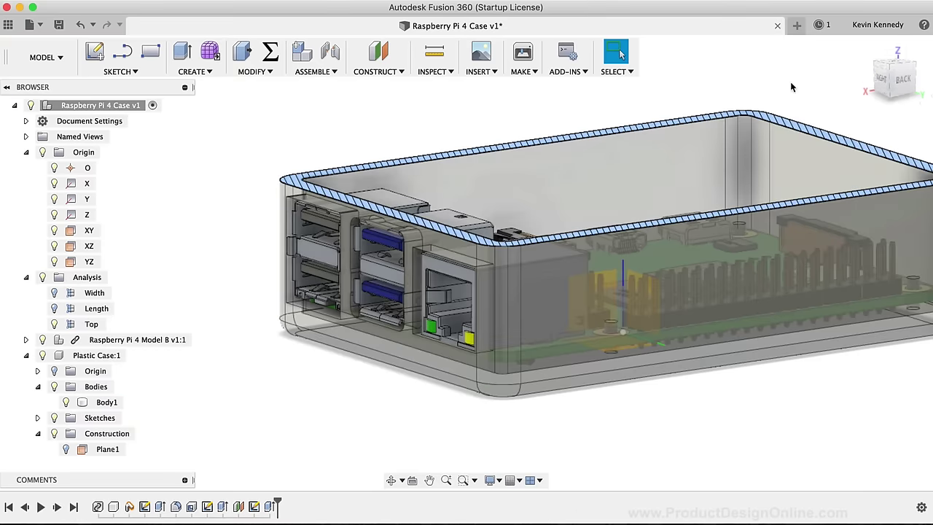
click(862, 45)
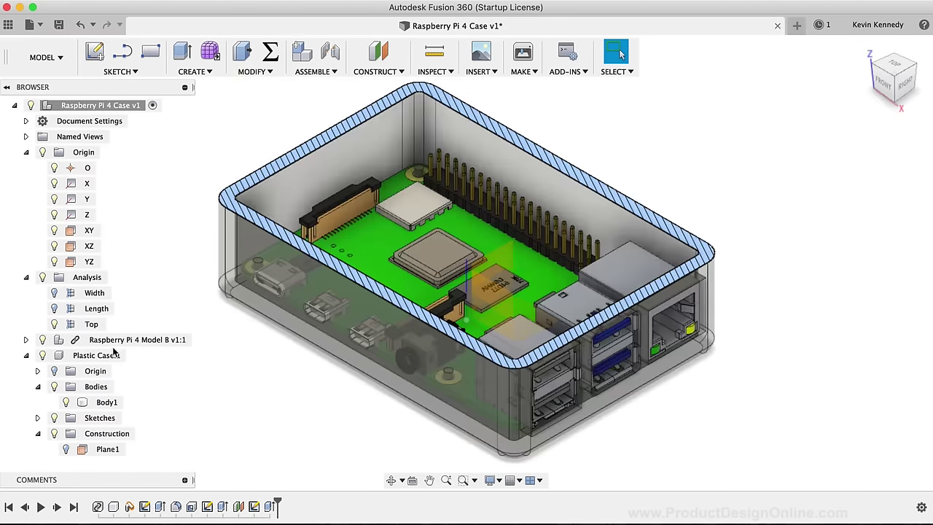
Step: Activate the Plastic Case component and start an Overall Slot sketch on the case's outer front face
click(132, 355)
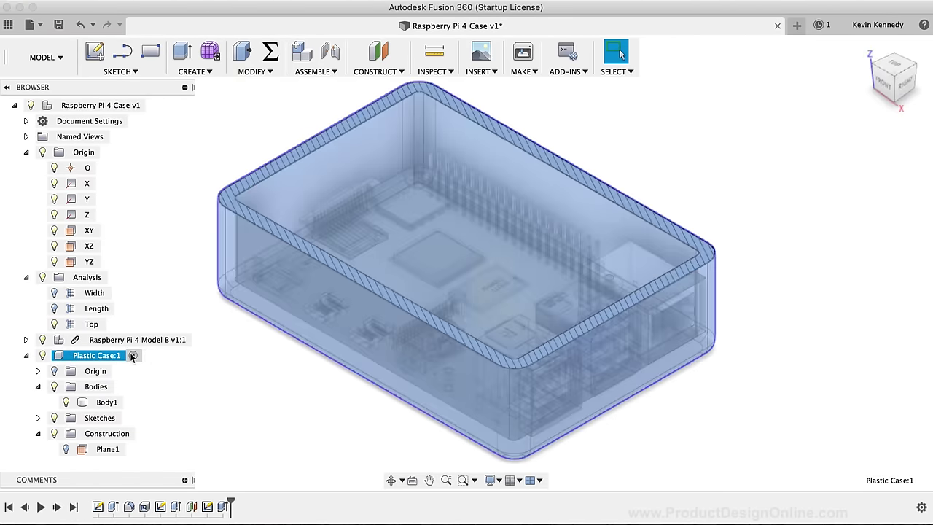
click(244, 366)
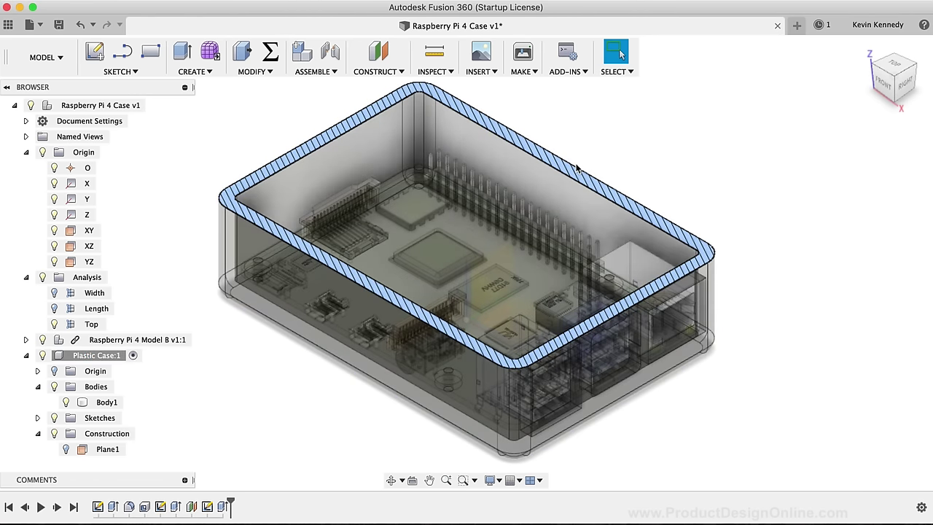
click(258, 298)
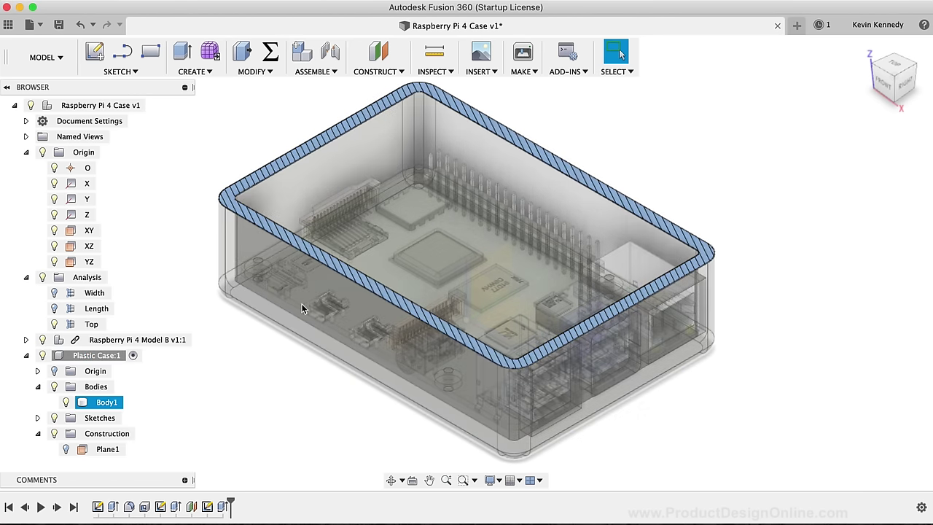
click(314, 379)
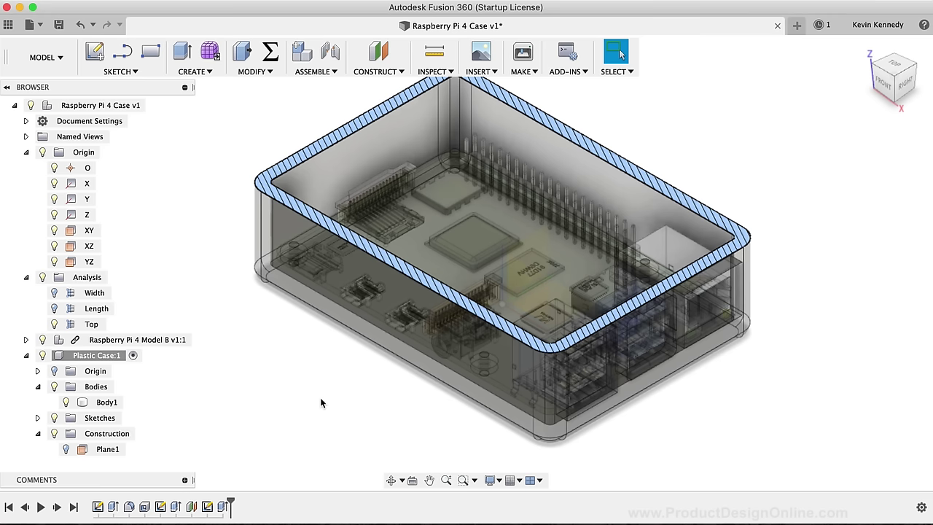
click(134, 72)
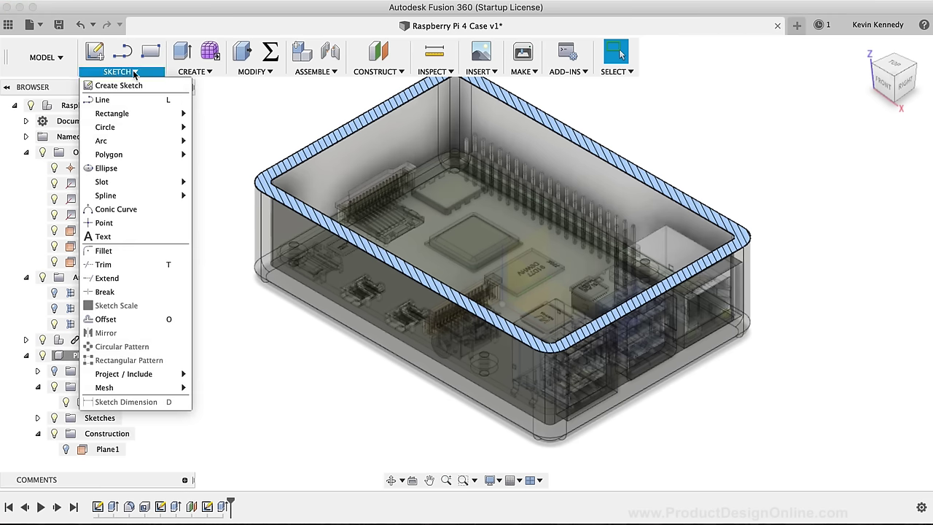
mouse_move(130, 184)
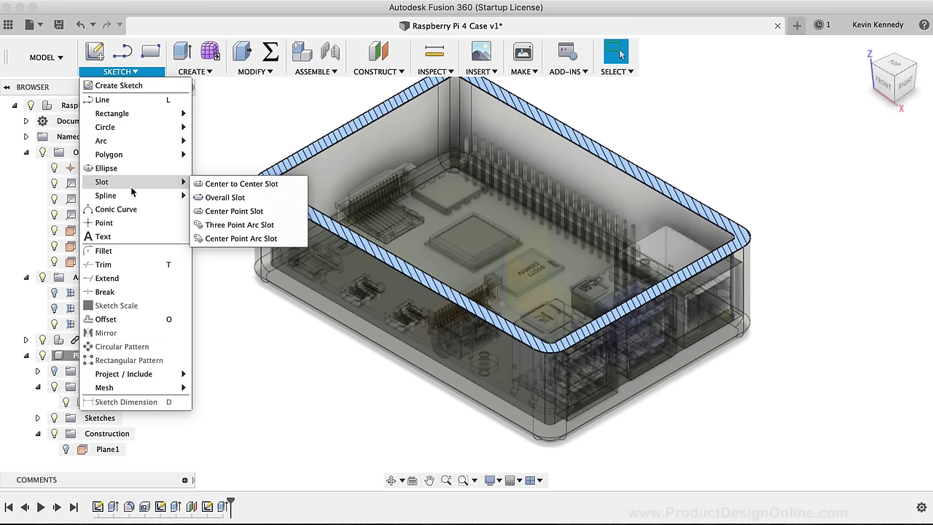
click(275, 198)
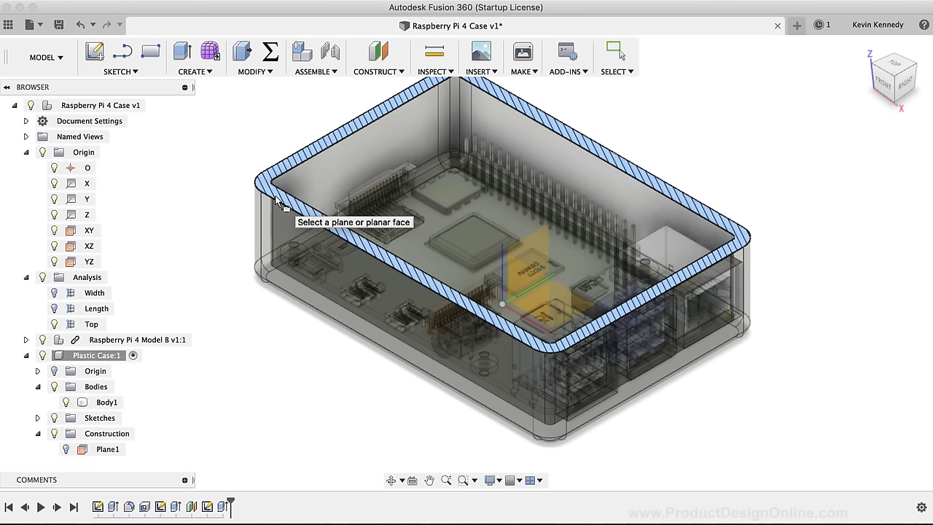
click(348, 284)
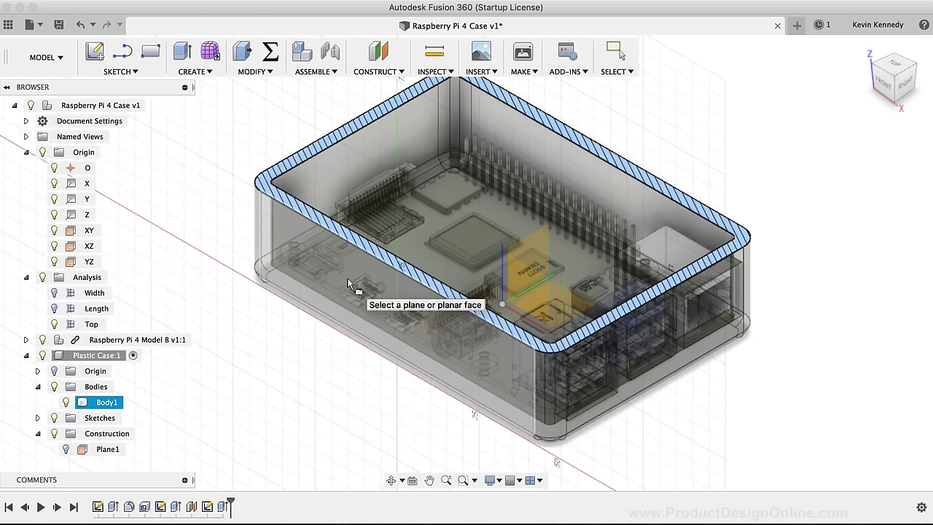
click(349, 285)
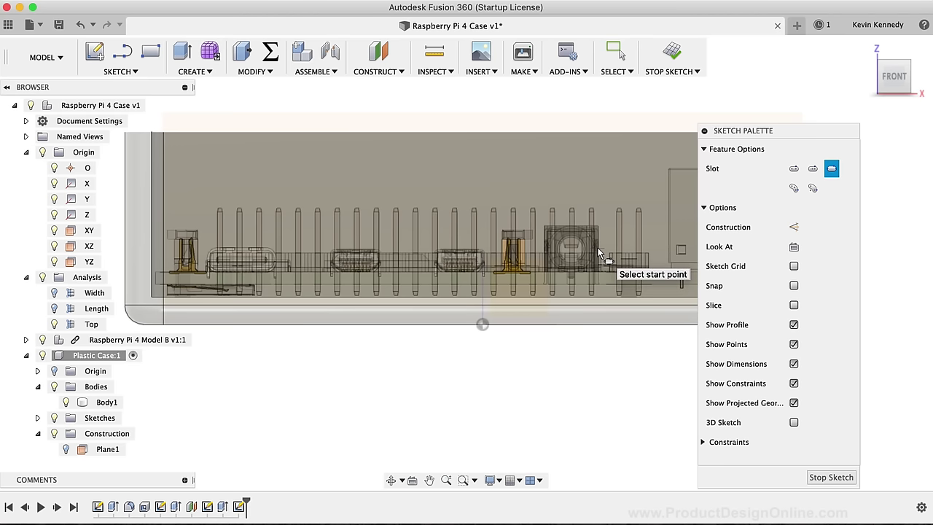
Step: Sketch an overall slot spanning from the audio jack to the USB-C port and set its height to 6.5 mm
click(599, 254)
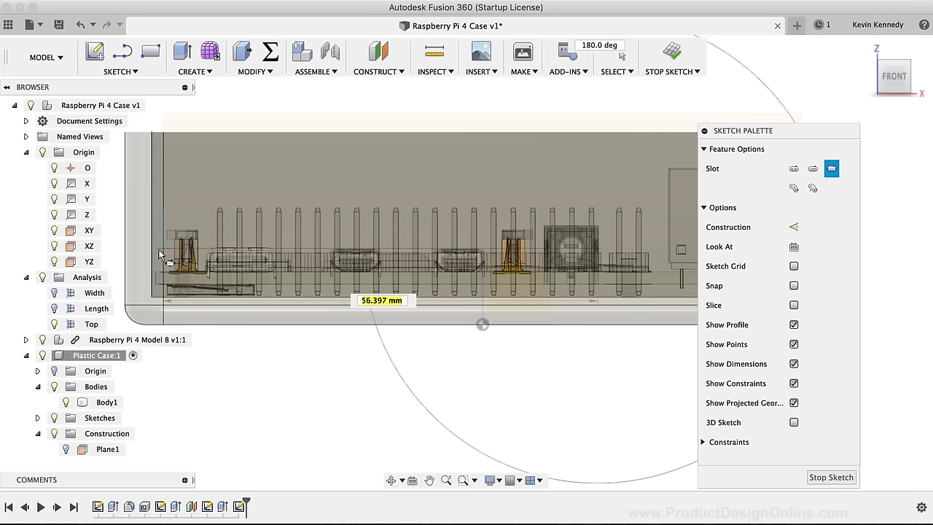
click(201, 249)
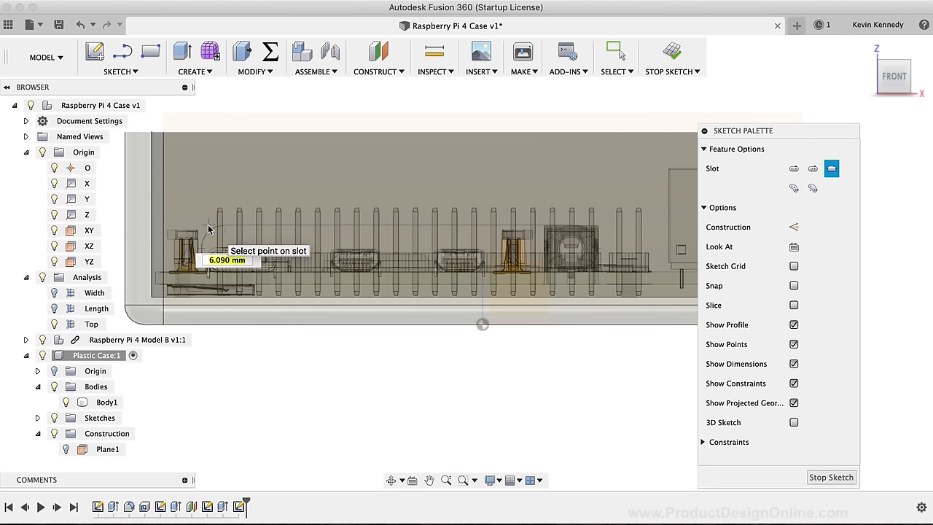
text(6.5)
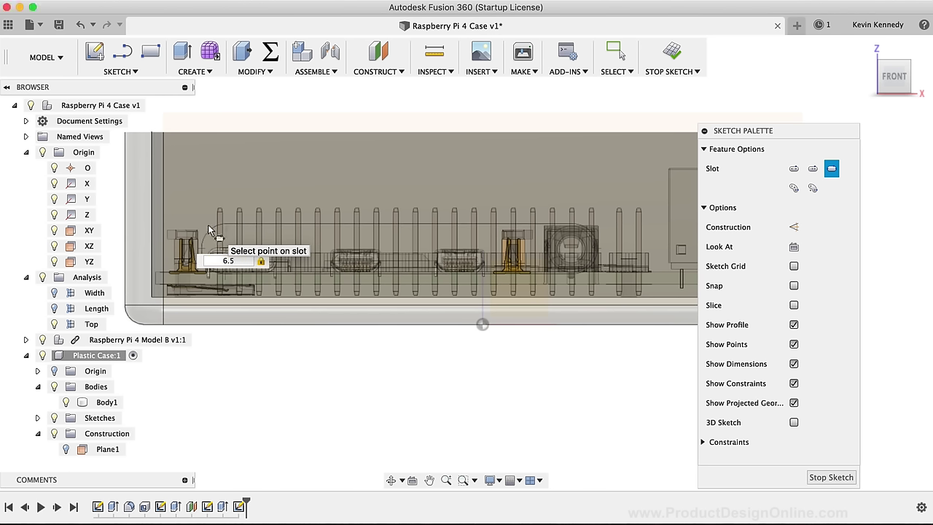
key(Return)
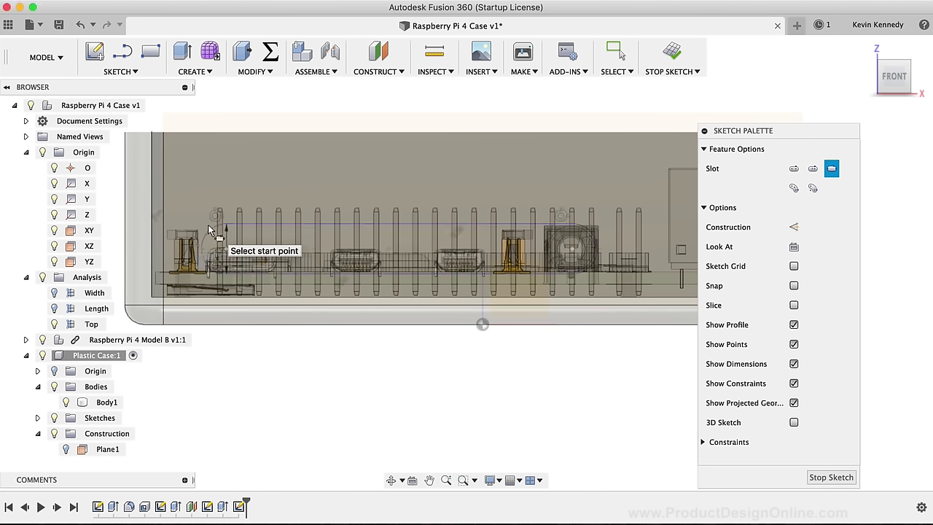
Step: Extrude the slot profile as a Cut with To Object extent, ending at the case's inner front wall face
click(183, 51)
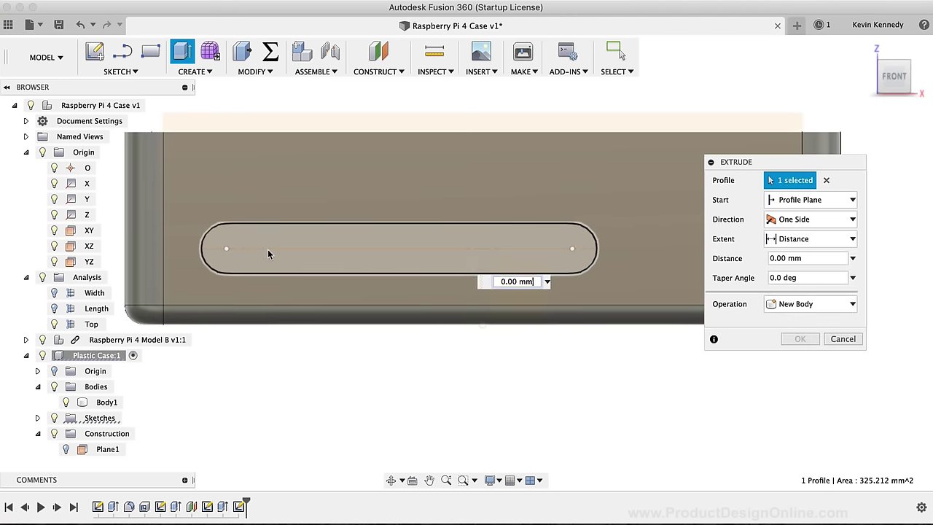
click(907, 67)
drag(914, 67, 385, 301)
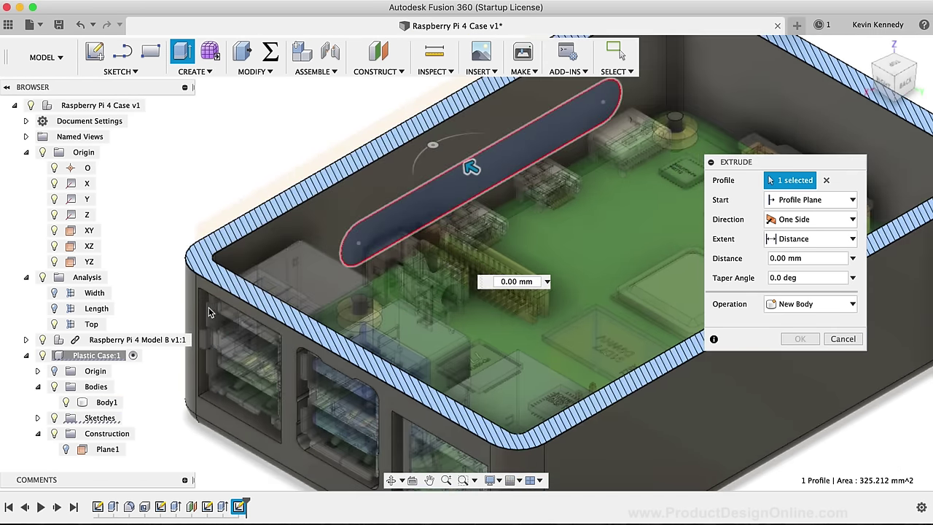
shift+middle_drag(600, 201, 539, 252)
click(826, 242)
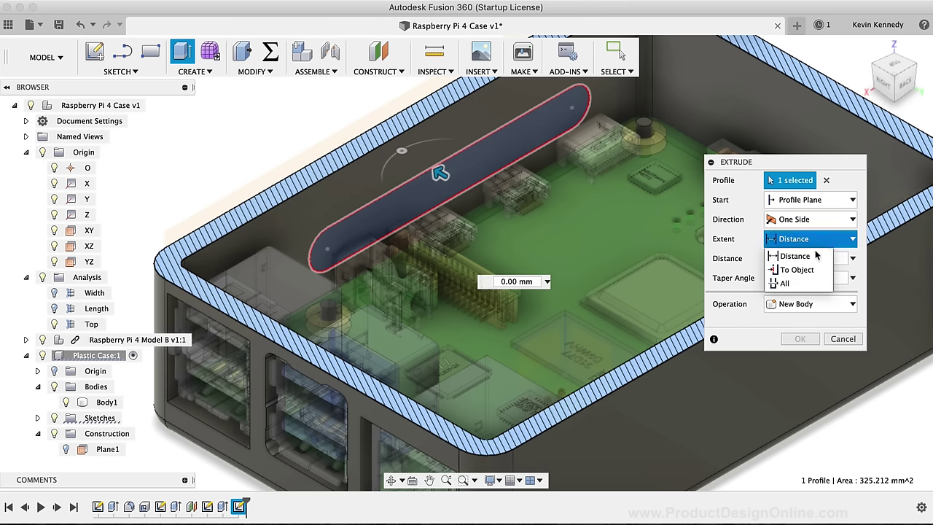
click(791, 268)
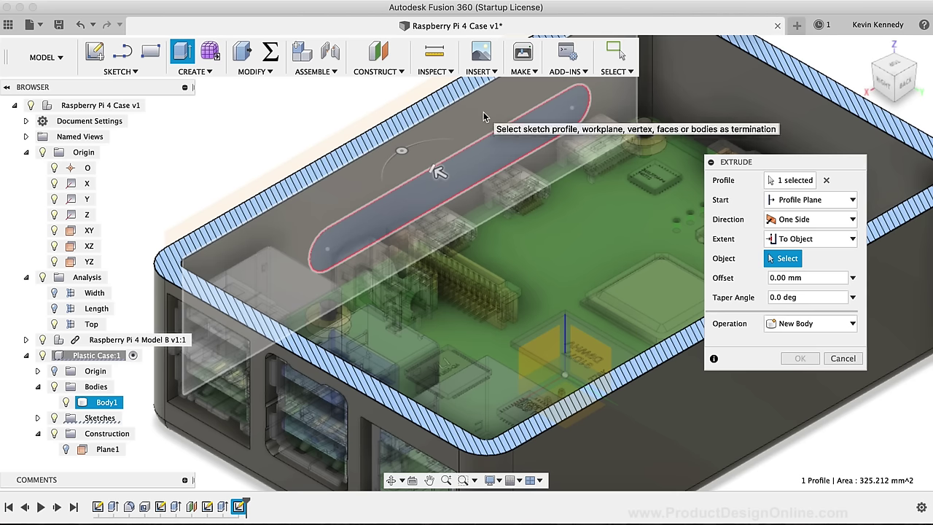
click(484, 118)
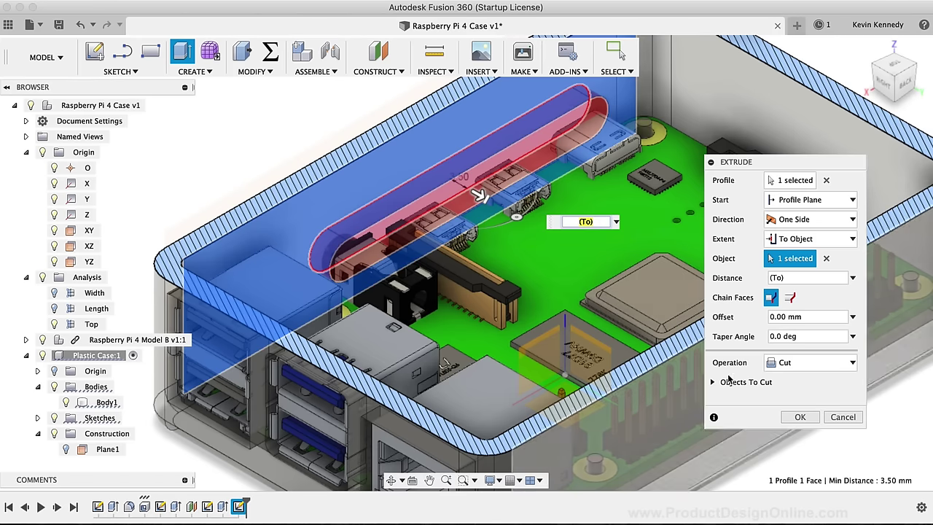
click(800, 417)
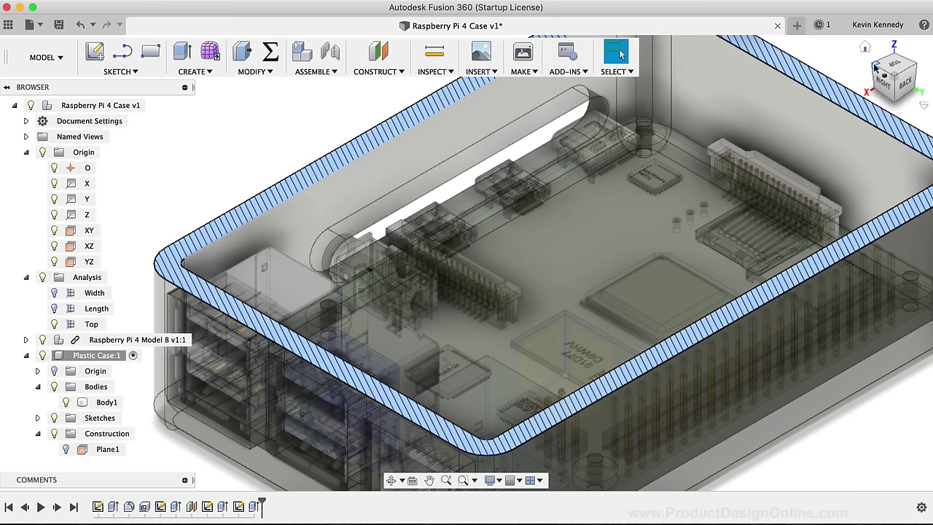
Step: Inspect the slot cutout around the front ports, and the microSD card side of the case in the Left view
click(874, 65)
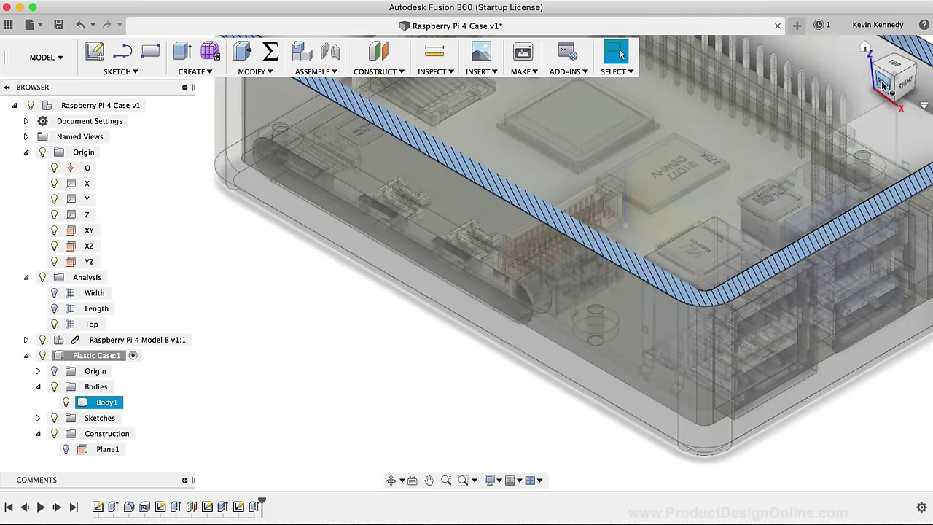
click(882, 85)
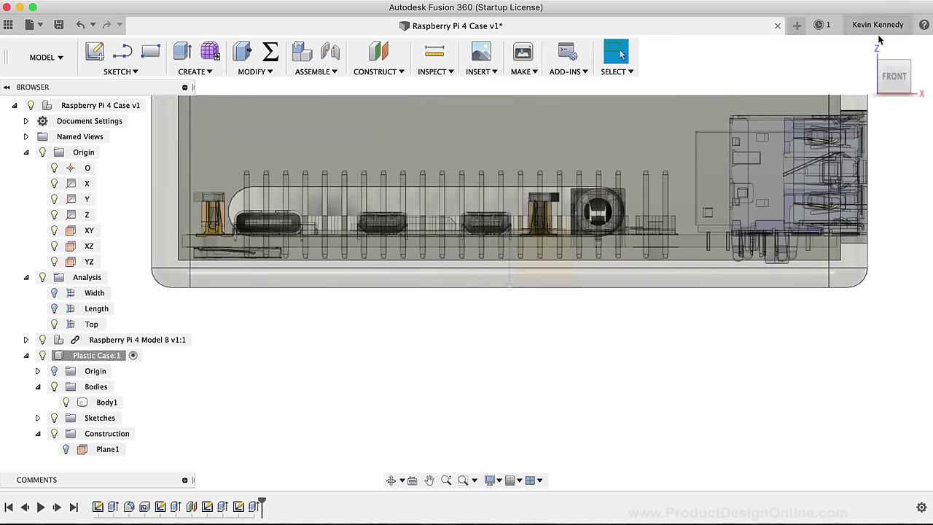
mouse_move(893, 75)
mouse_down()
mouse_move(870, 87)
mouse_move(902, 99)
mouse_move(875, 80)
mouse_move(838, 87)
mouse_up()
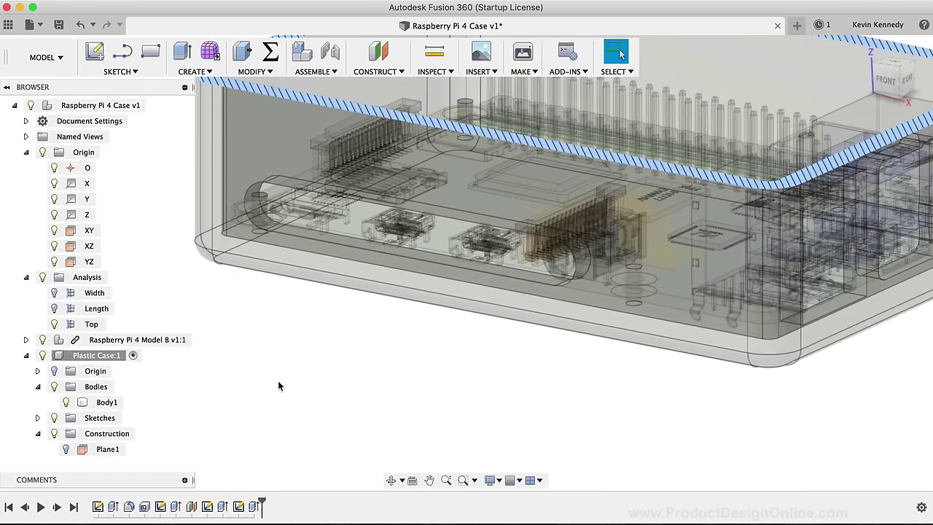
click(515, 296)
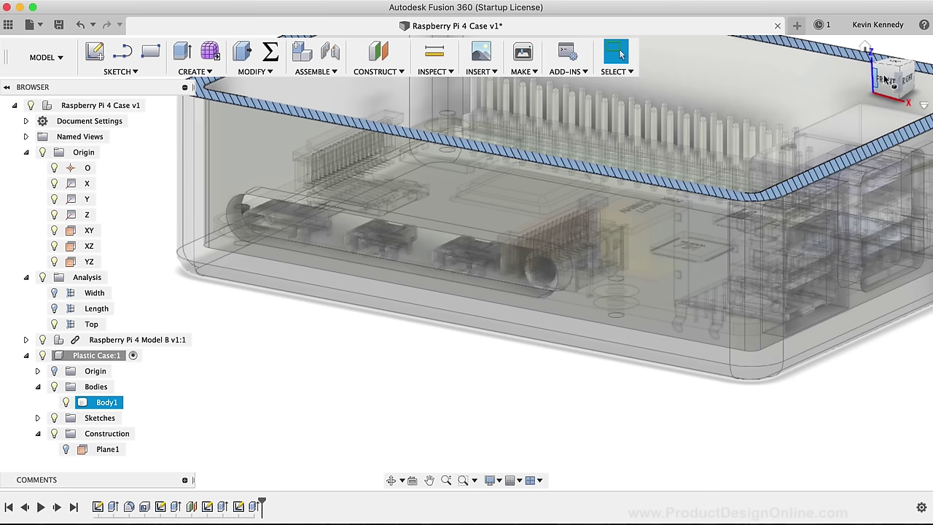
click(882, 81)
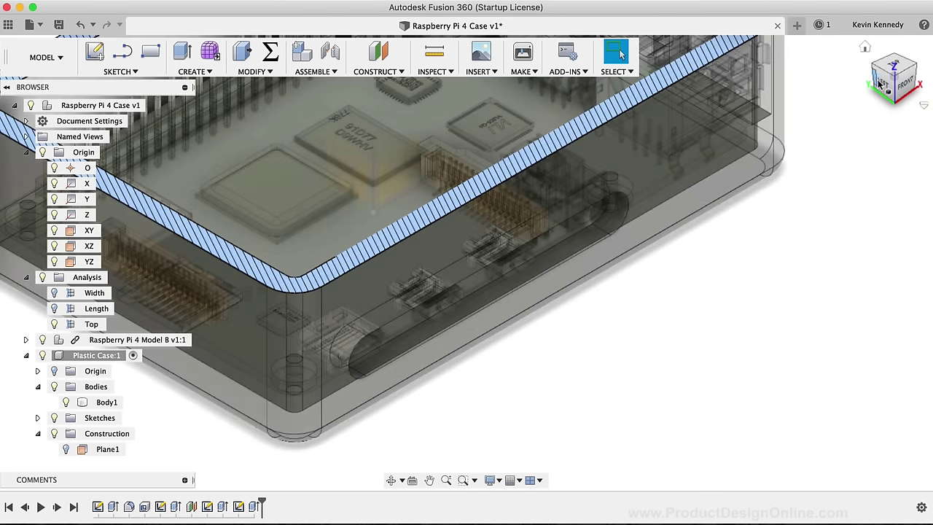
click(614, 188)
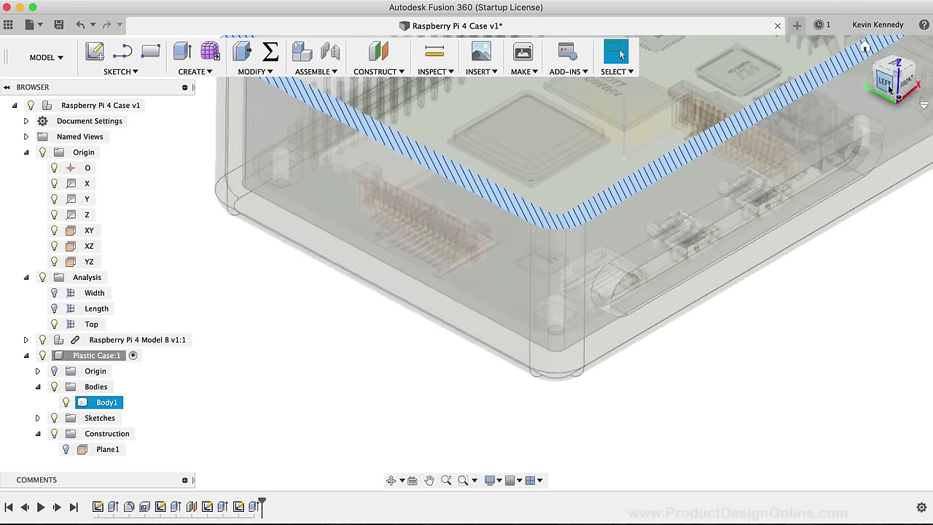
click(889, 88)
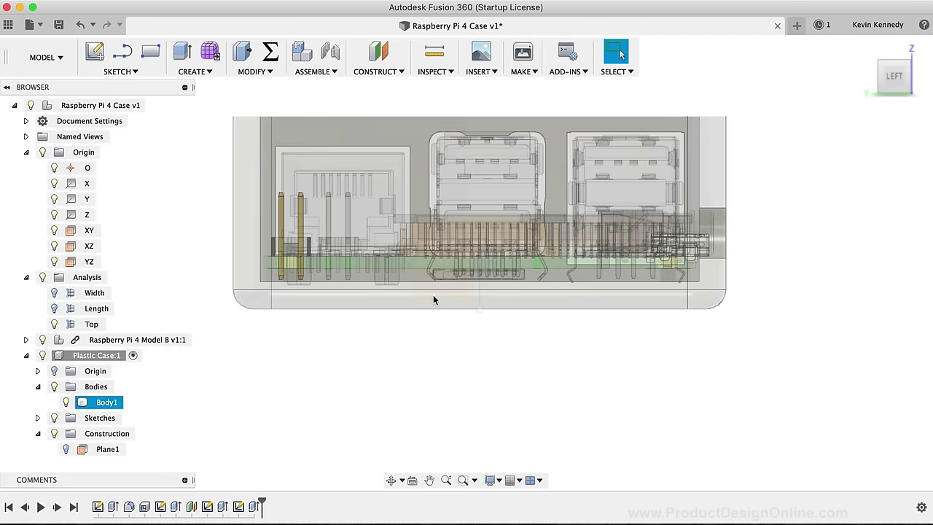
scroll(435, 296, up, 2)
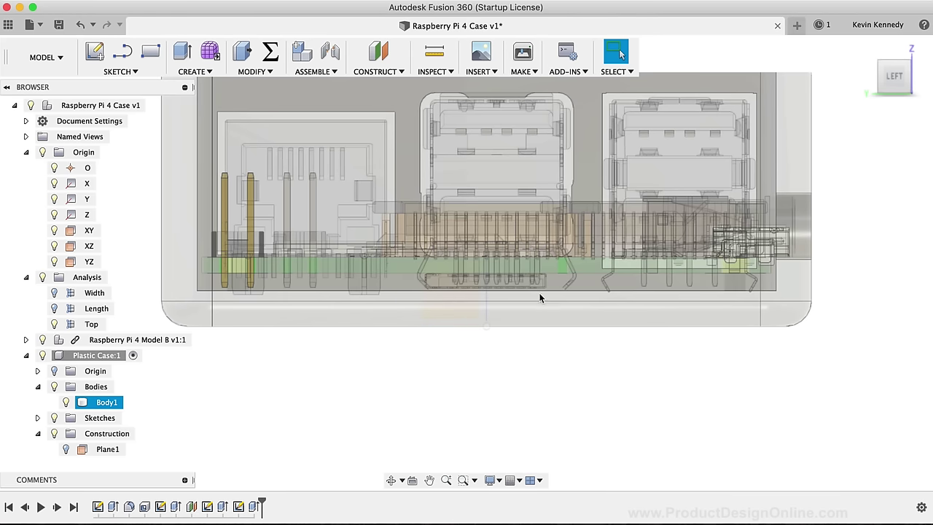
click(433, 370)
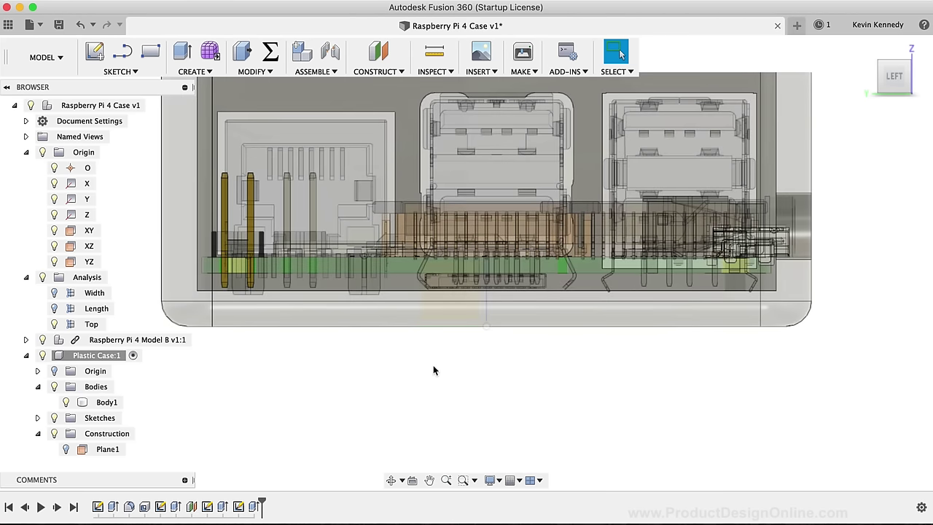
scroll(433, 370, up, 1)
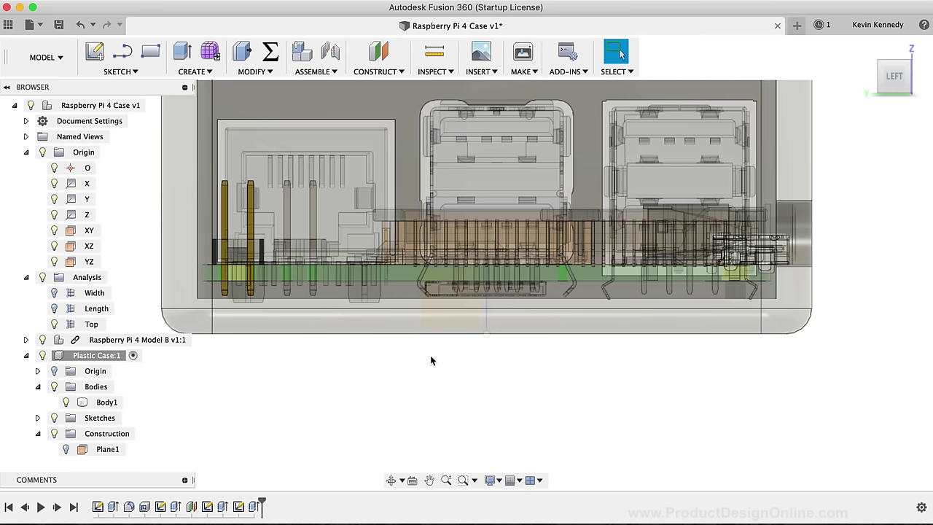
Step: Sketch a center rectangle on the case's left outer face, centered on the origin, 16 mm wide and 12 mm high
click(121, 71)
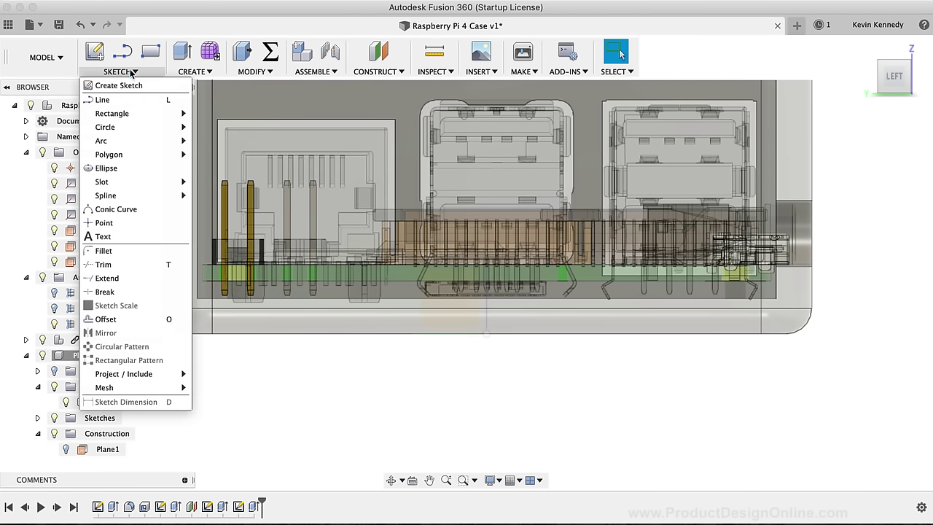
mouse_move(138, 113)
click(259, 142)
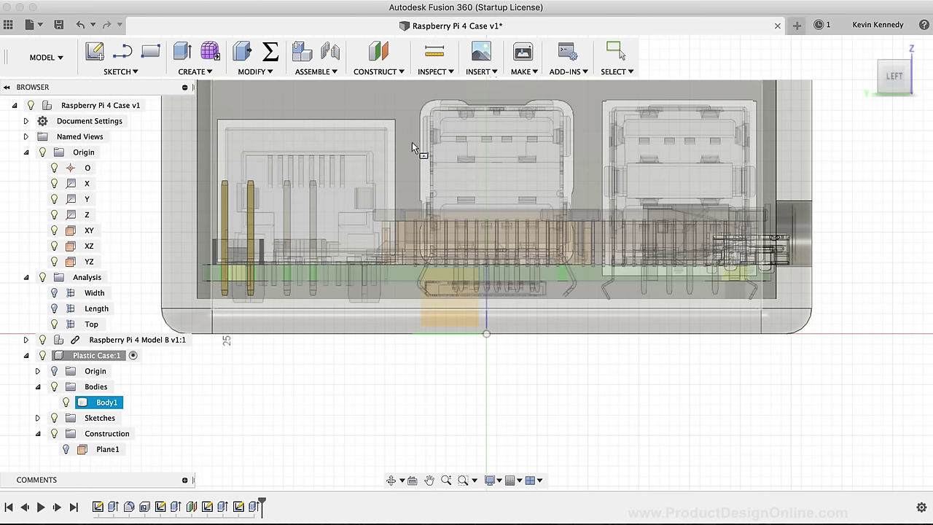
click(411, 141)
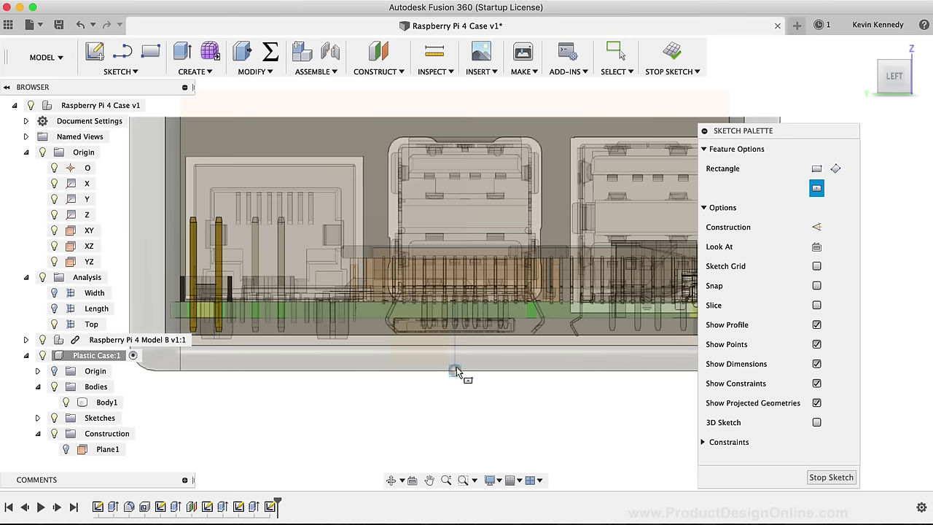
click(454, 370)
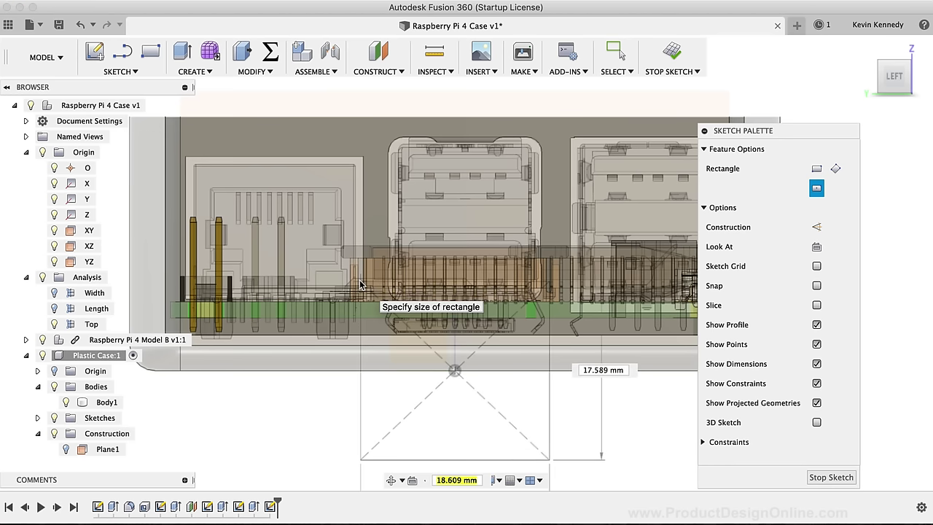
key(Tab)
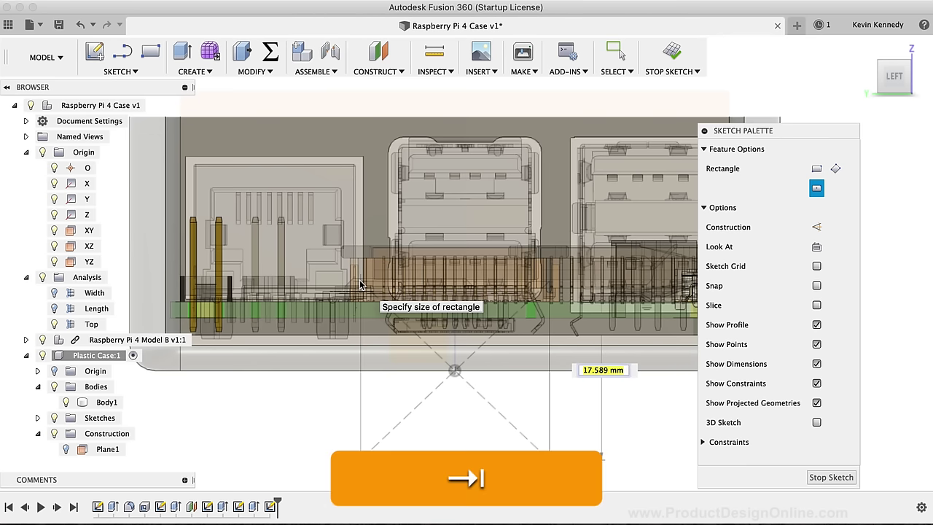
text(12)
key(Tab)
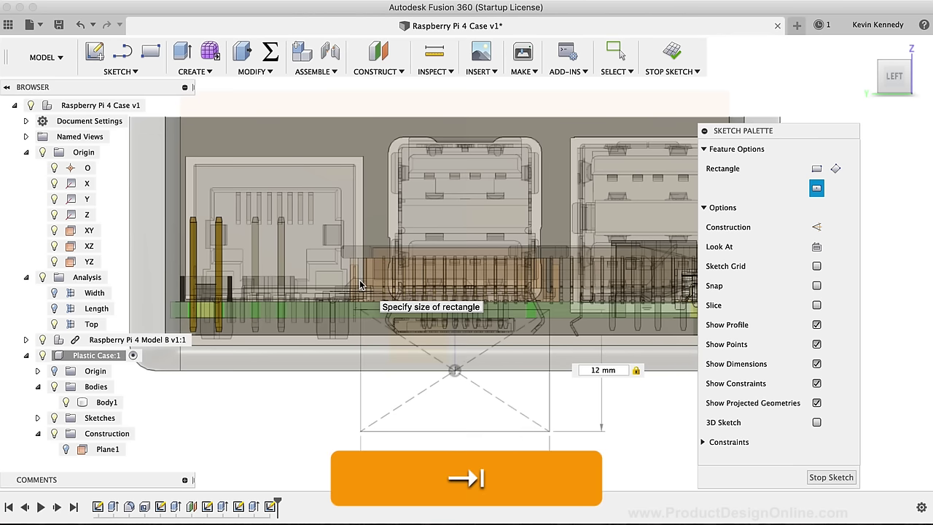
text(16)
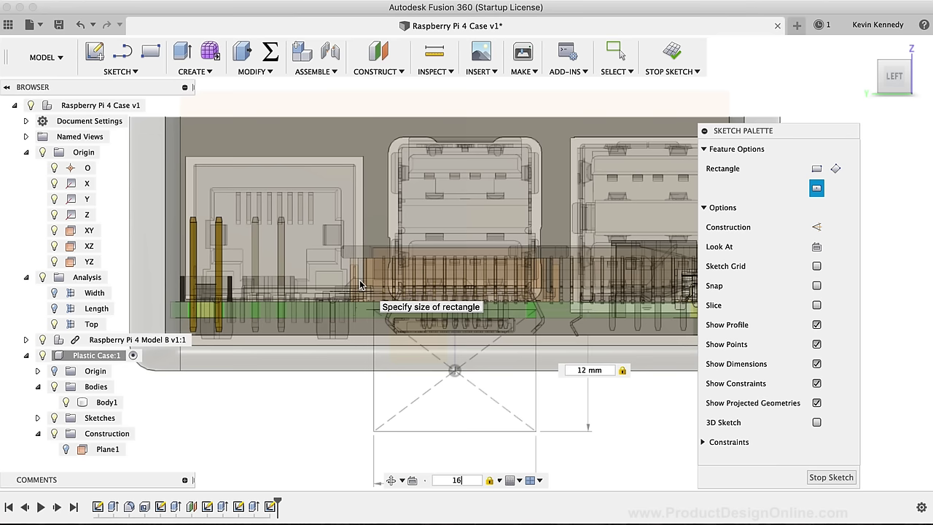
key(Return)
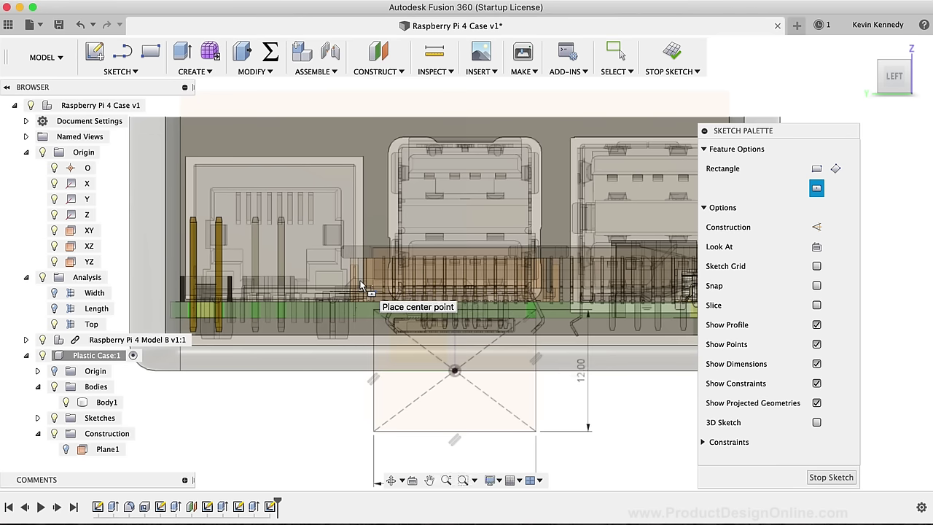
Step: Extrude both rectangle profiles as a Cut with To Object extent, ending at the inner face of the case's left wall
key(e)
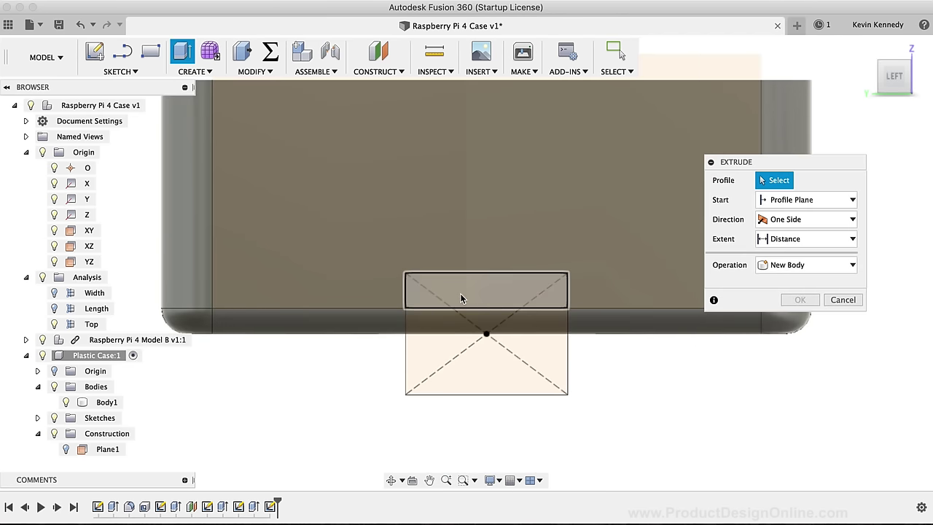
click(460, 297)
click(450, 323)
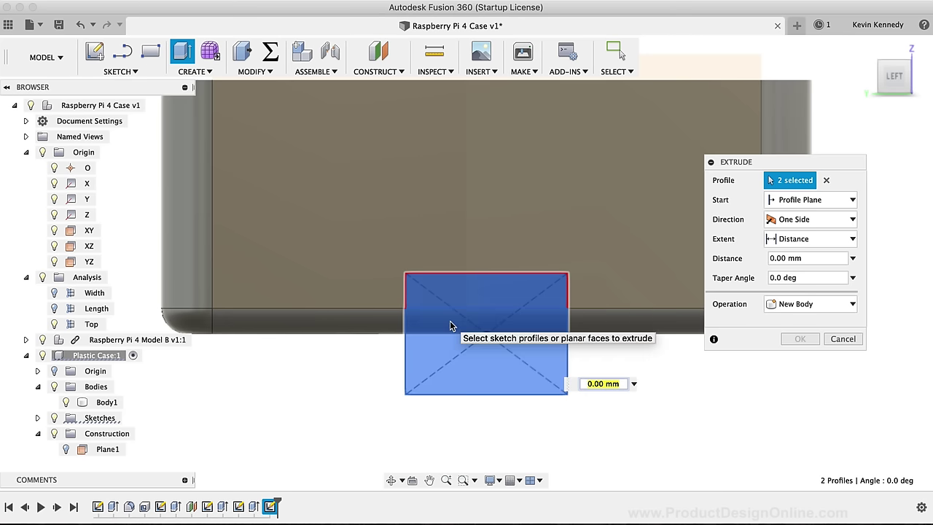
mouse_move(467, 262)
shift+middle_down()
mouse_move(391, 387)
mouse_move(297, 403)
mouse_move(328, 384)
shift+middle_up()
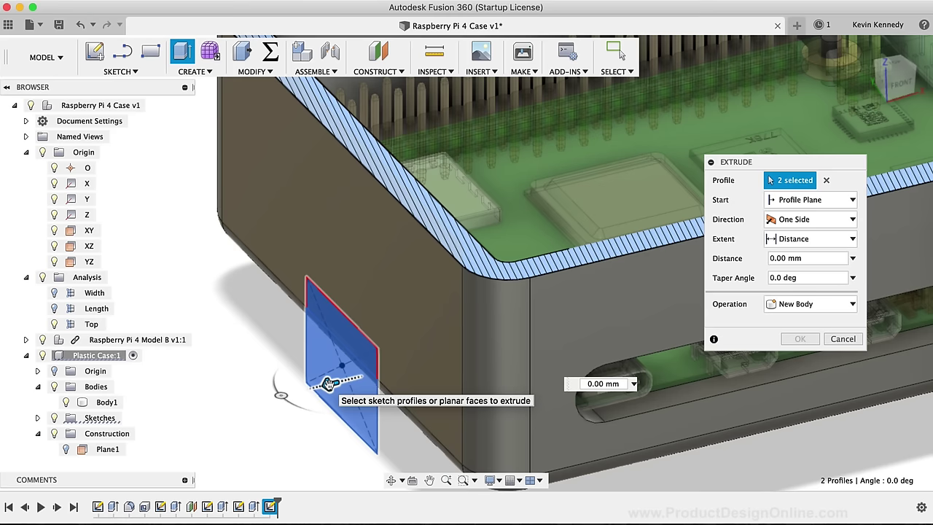
drag(329, 384, 369, 379)
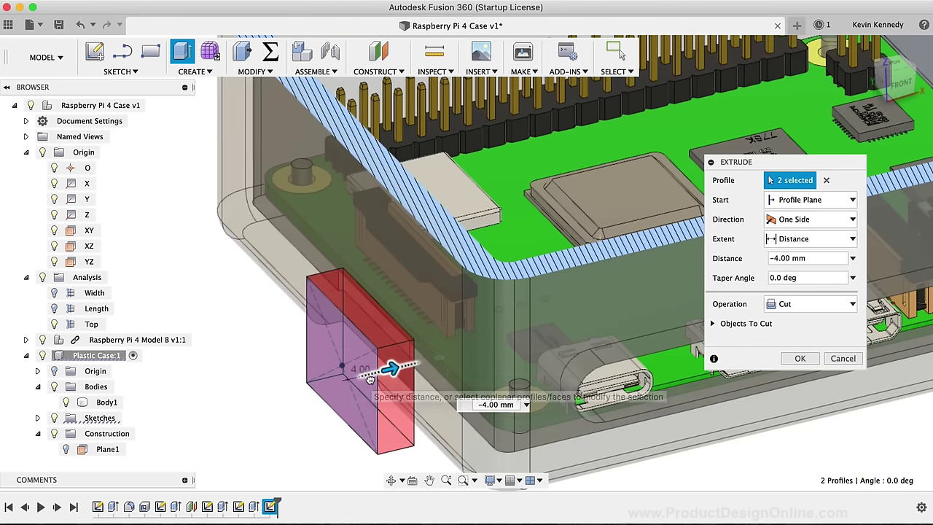
scroll(370, 379, down, 3)
shift+middle_drag(379, 343, 437, 322)
click(787, 241)
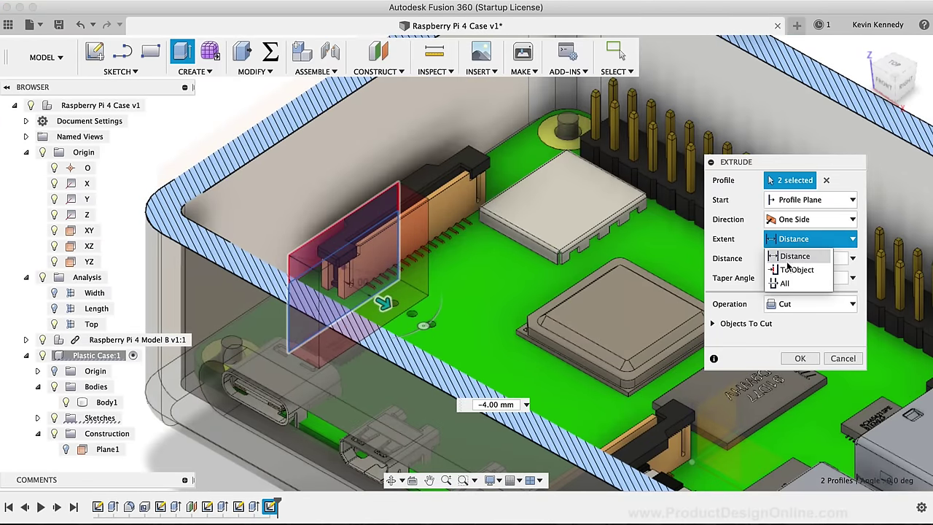
click(796, 269)
click(396, 134)
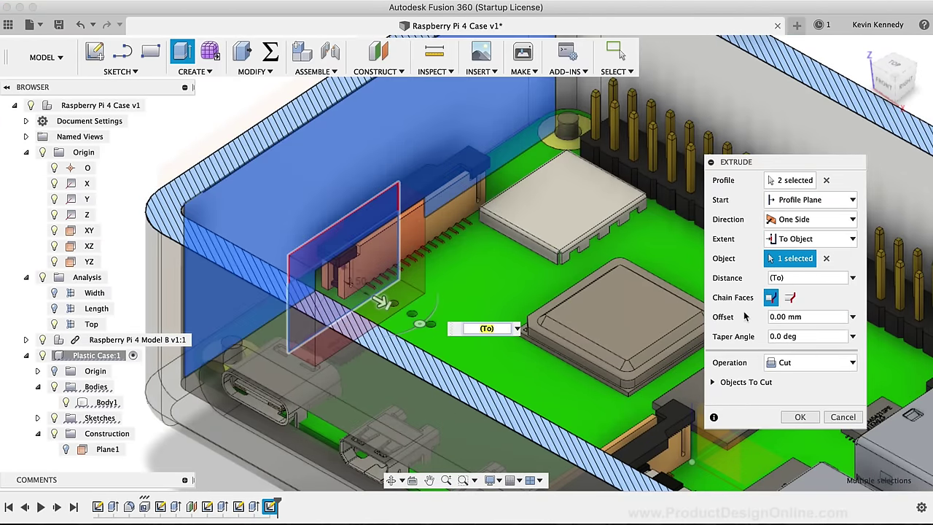
click(800, 417)
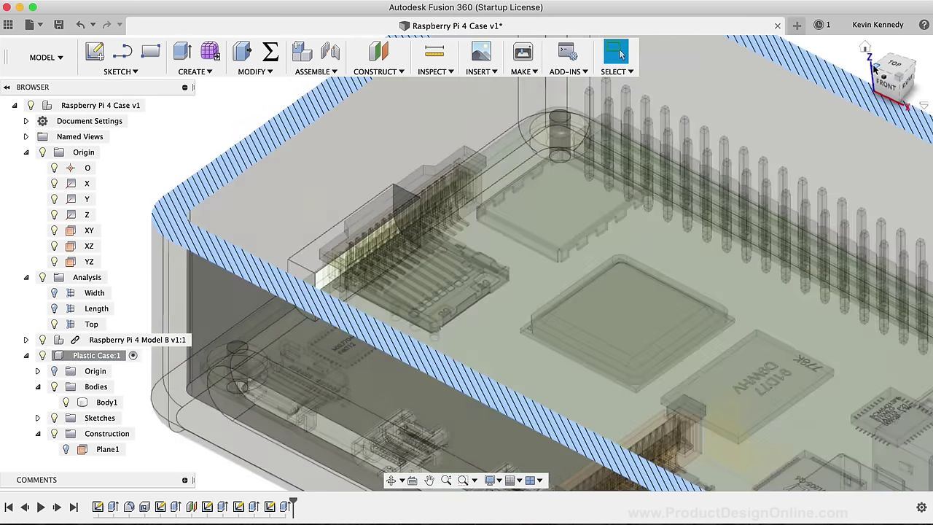
Step: Fillet the outer edges of the microSD cutout on the case's left wall with a 2 mm constant radius
drag(874, 68, 442, 293)
key(f)
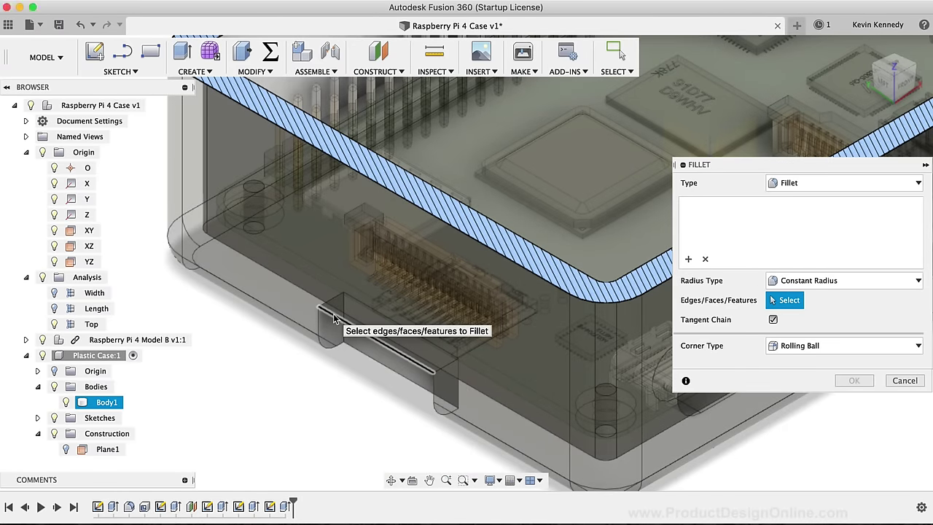
click(333, 318)
click(327, 324)
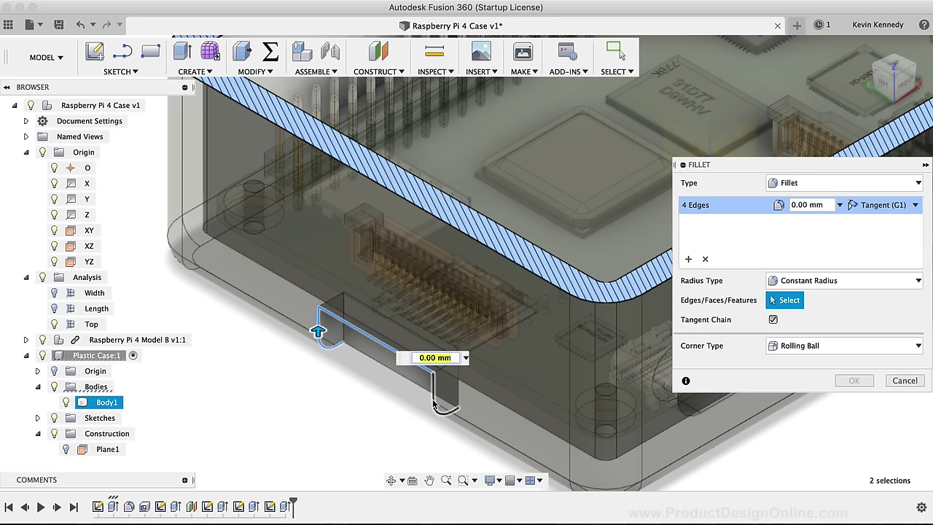
click(434, 402)
click(414, 379)
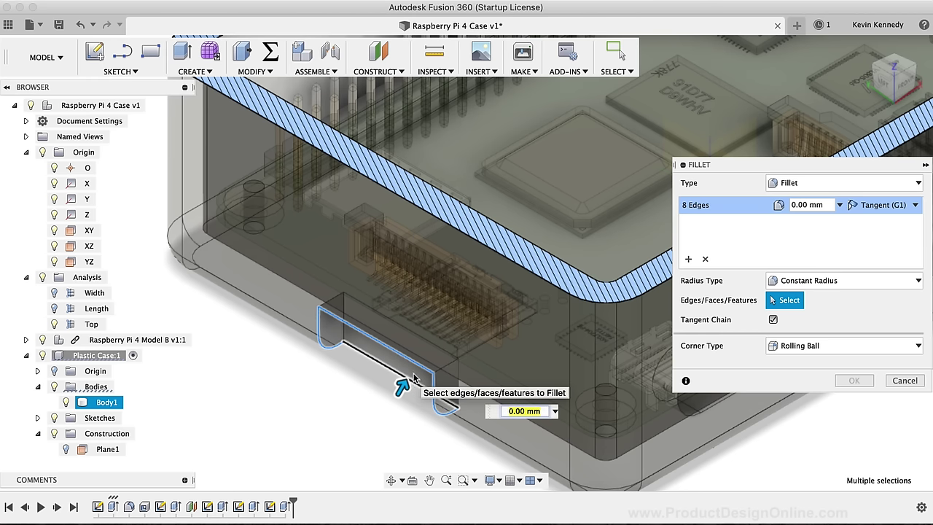
text(2)
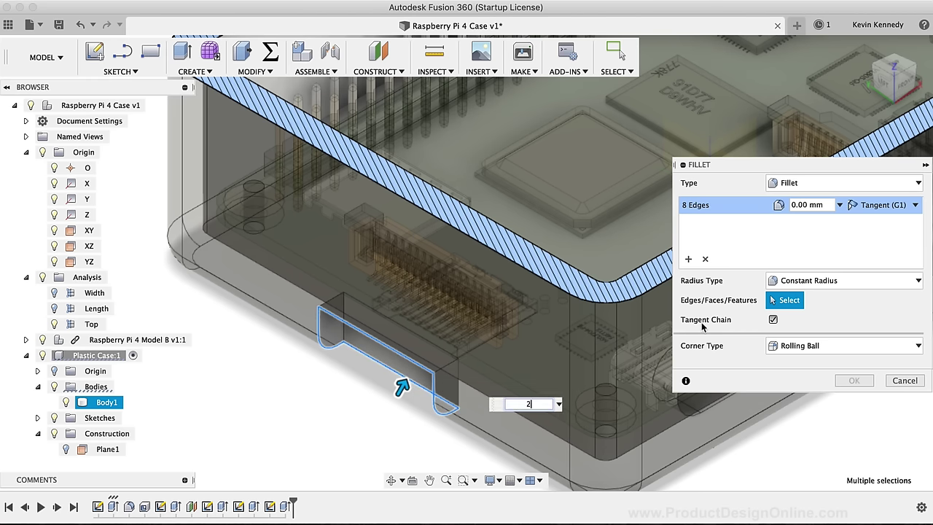
key(Return)
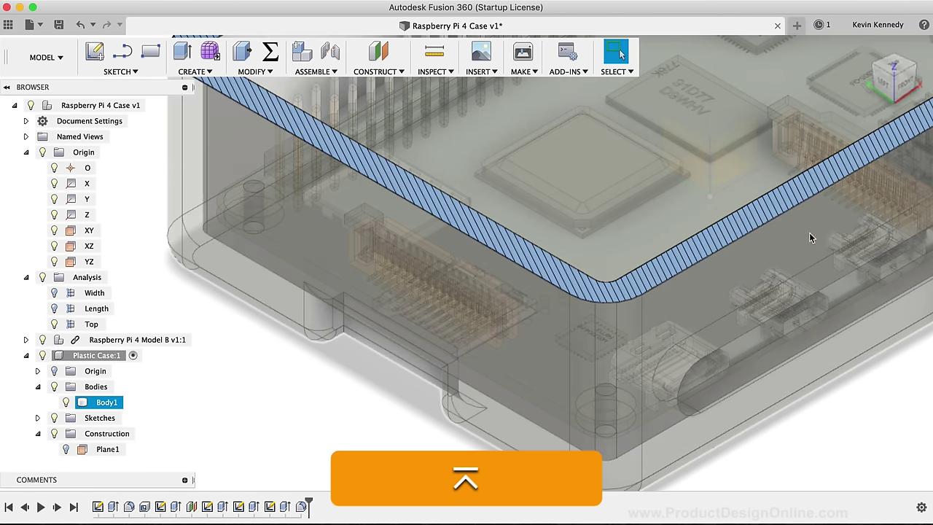
Step: Set the Plastic Case component's opacity to 100%, hide the Top section analysis, and return to the home view
click(883, 86)
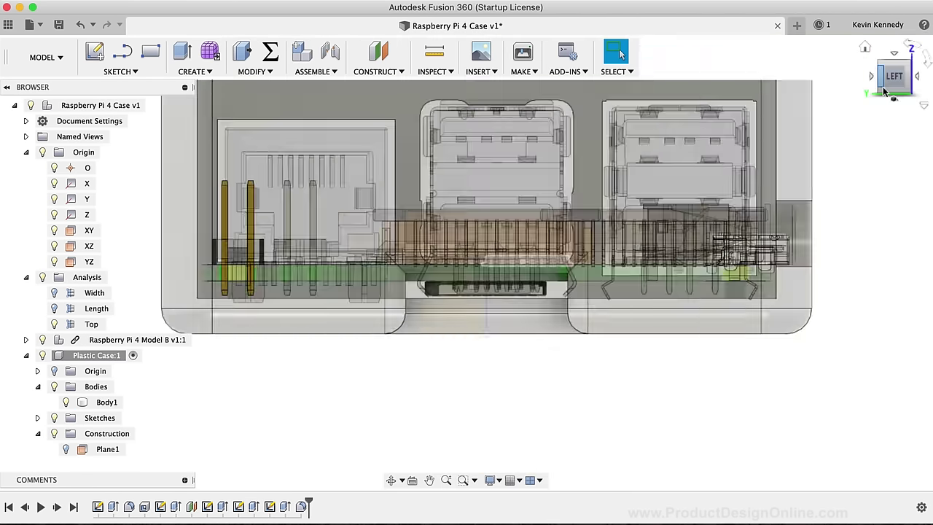
shift+middle_drag(883, 90, 758, 145)
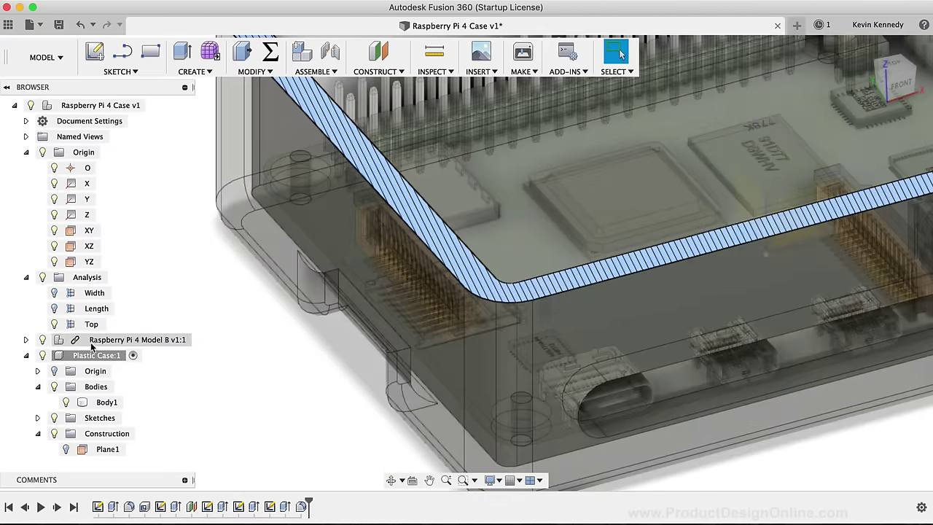
right_click(94, 355)
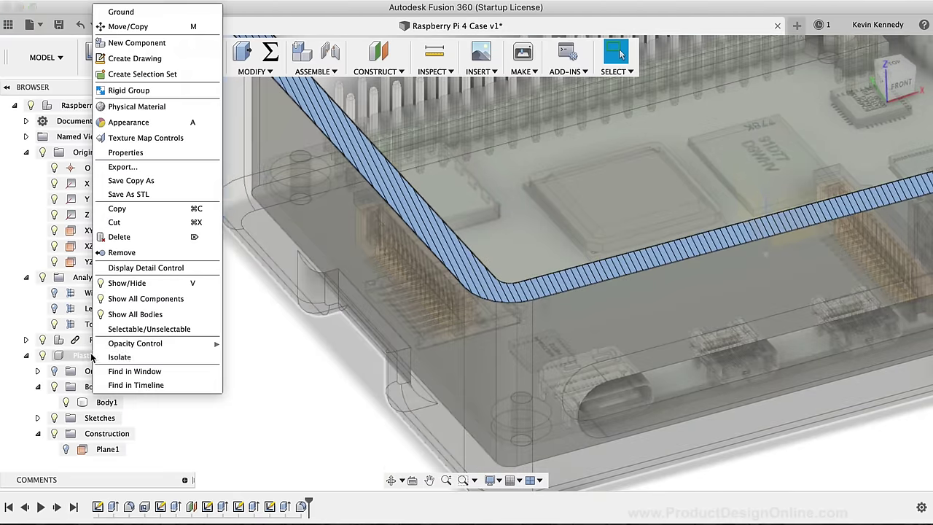
mouse_move(139, 344)
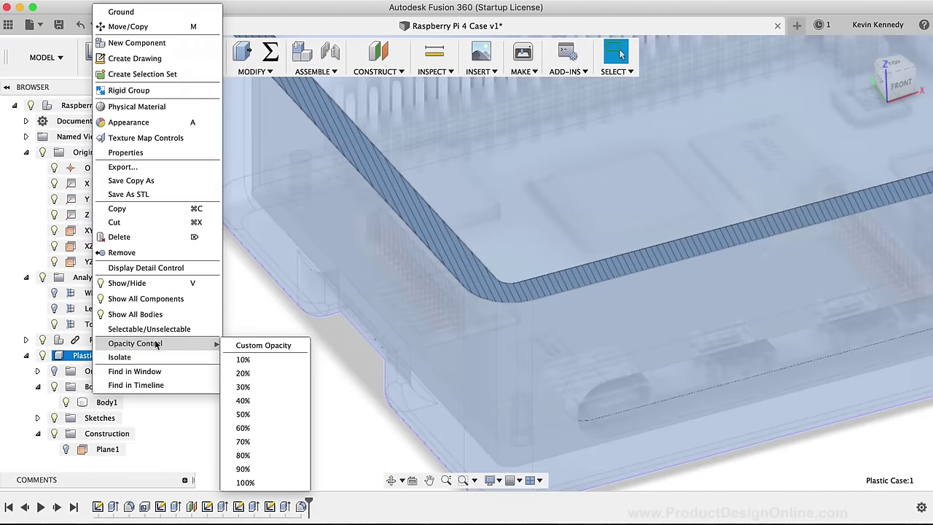
click(281, 478)
click(54, 325)
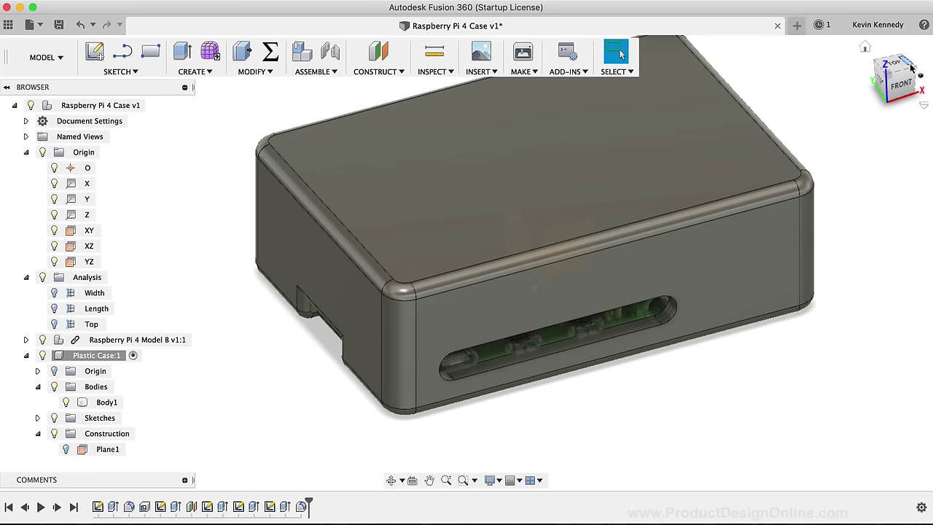
click(865, 47)
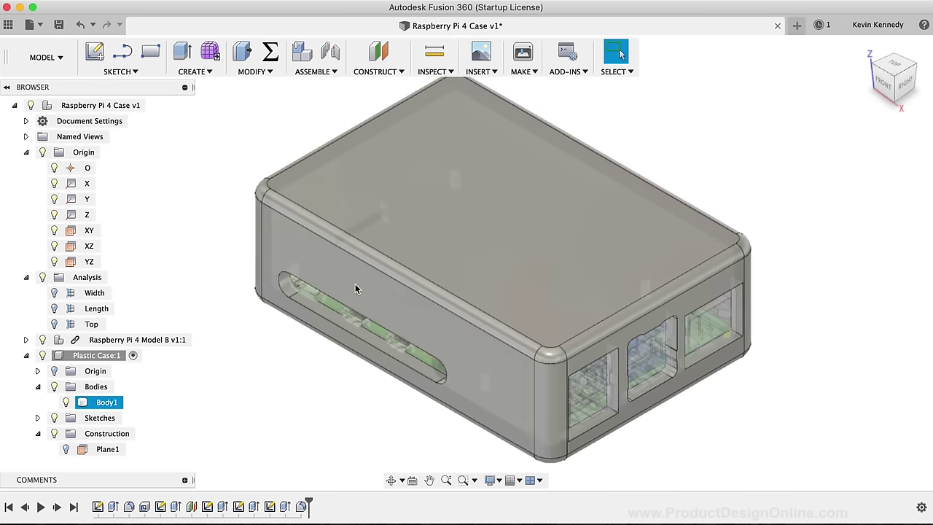
click(302, 378)
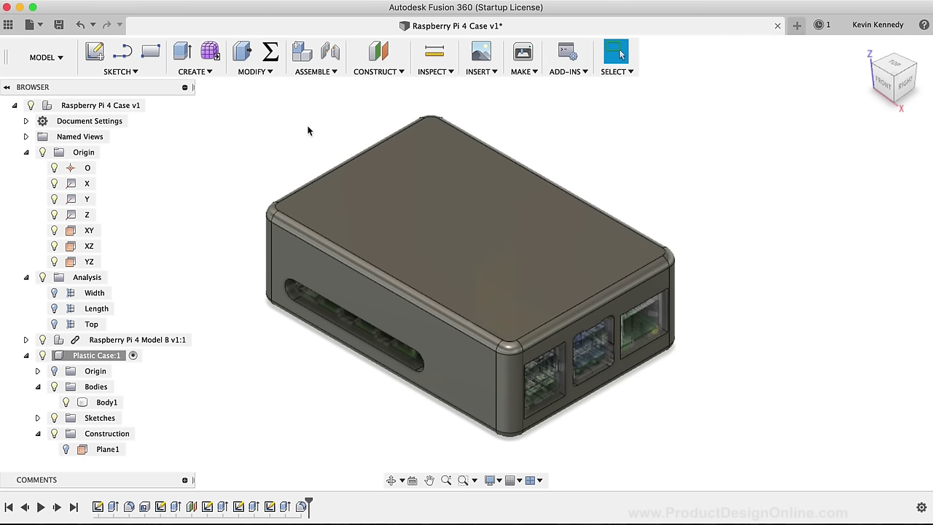
Step: Construct a midplane between the case's outer top face and outer bottom face
click(383, 73)
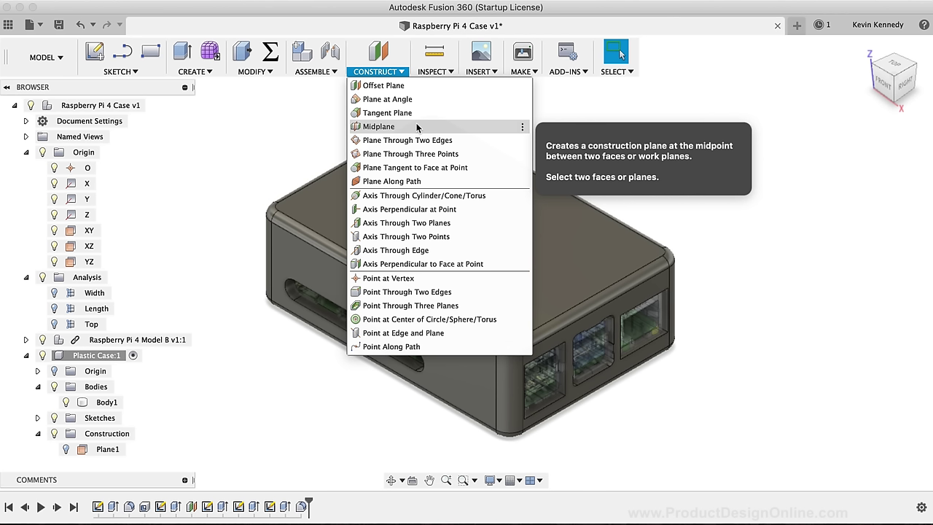
click(416, 128)
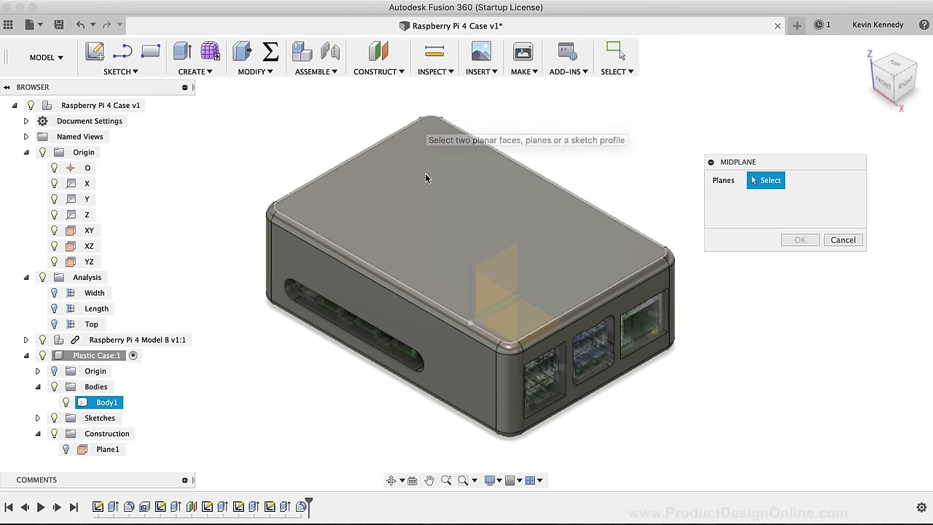
click(435, 211)
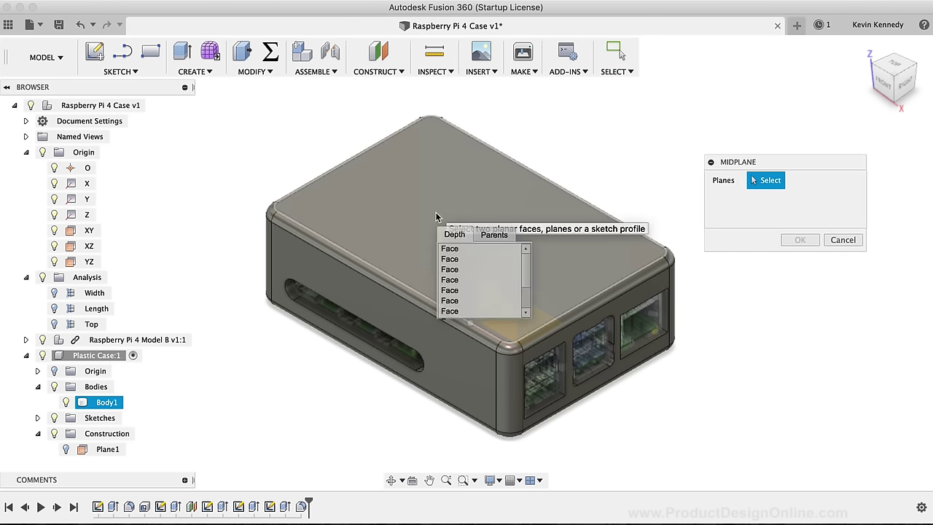
click(435, 200)
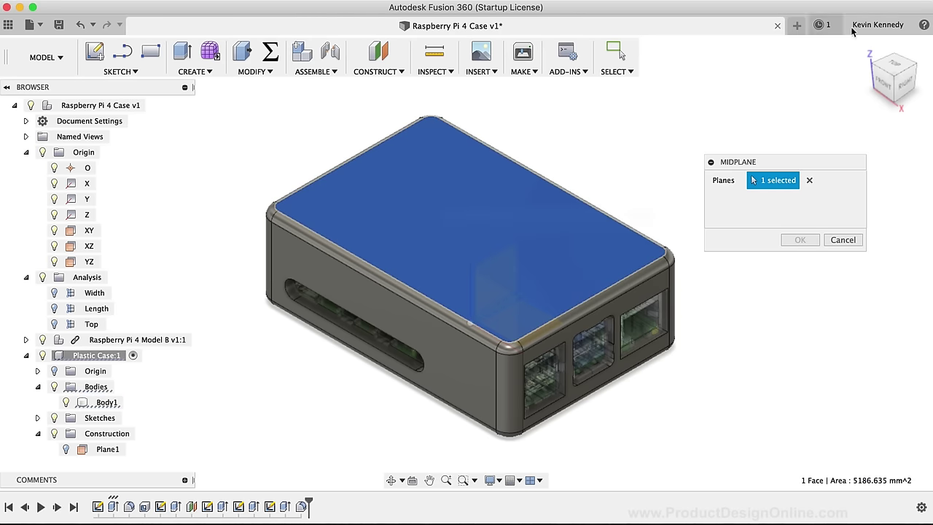
click(896, 102)
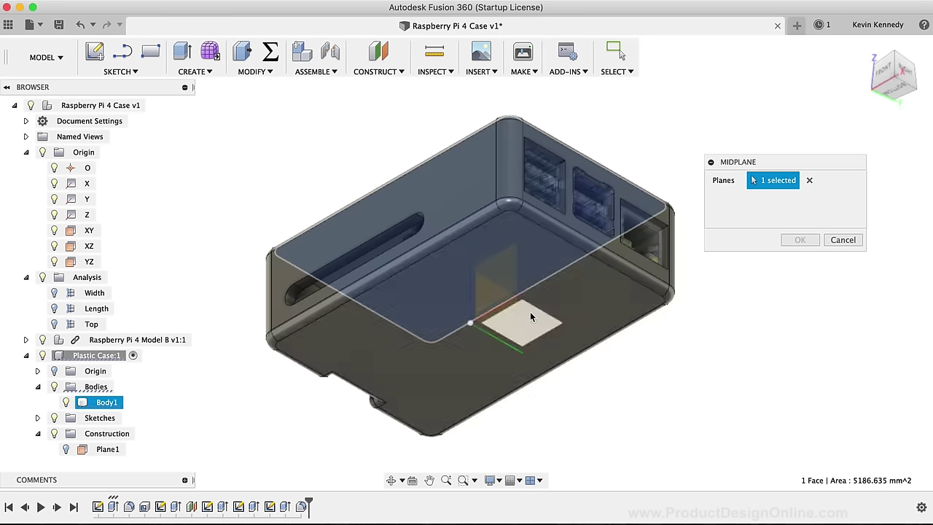
click(576, 301)
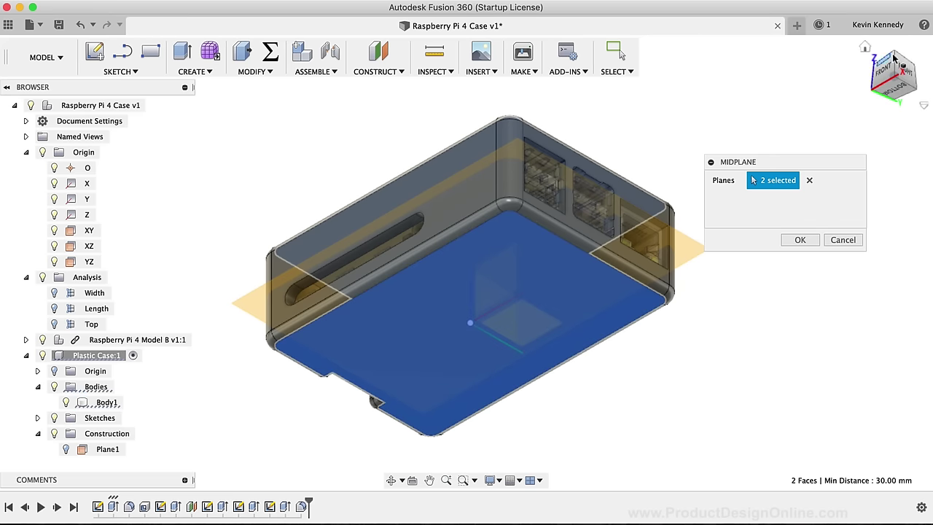
click(894, 58)
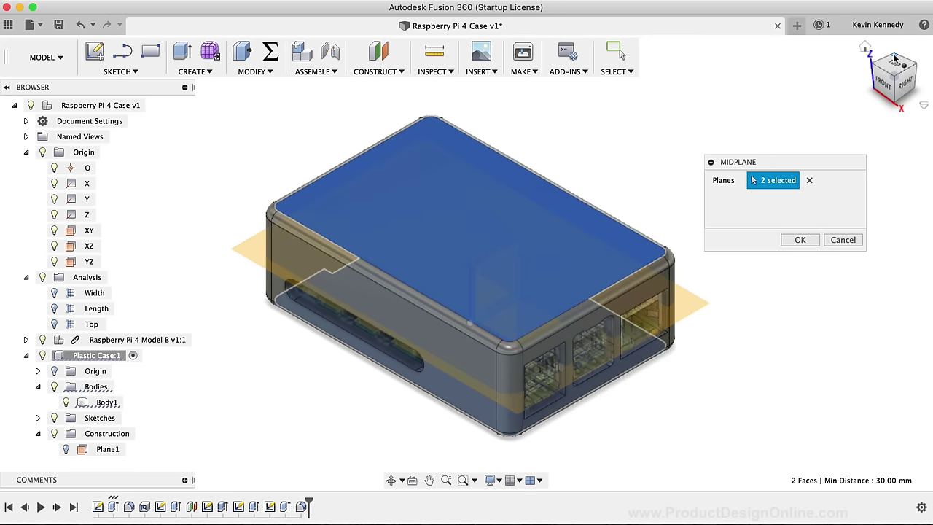
click(798, 242)
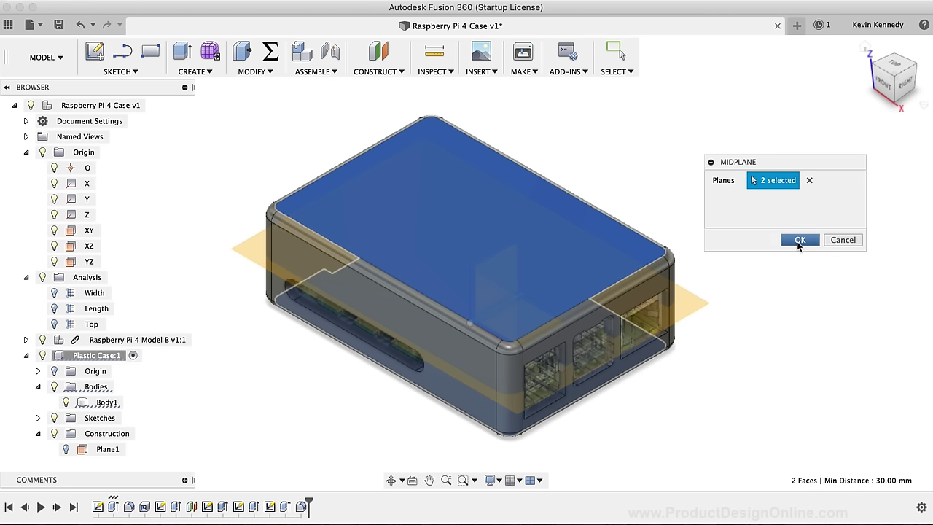
Step: Split the case body into upper and lower halves with Split Body, using the new midplane as the splitting tool
scroll(798, 247, up, 3)
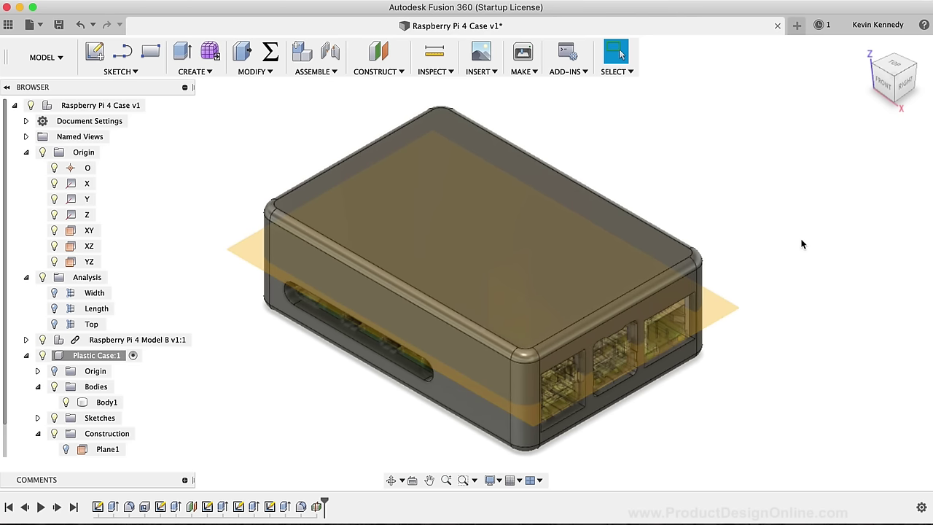
click(251, 71)
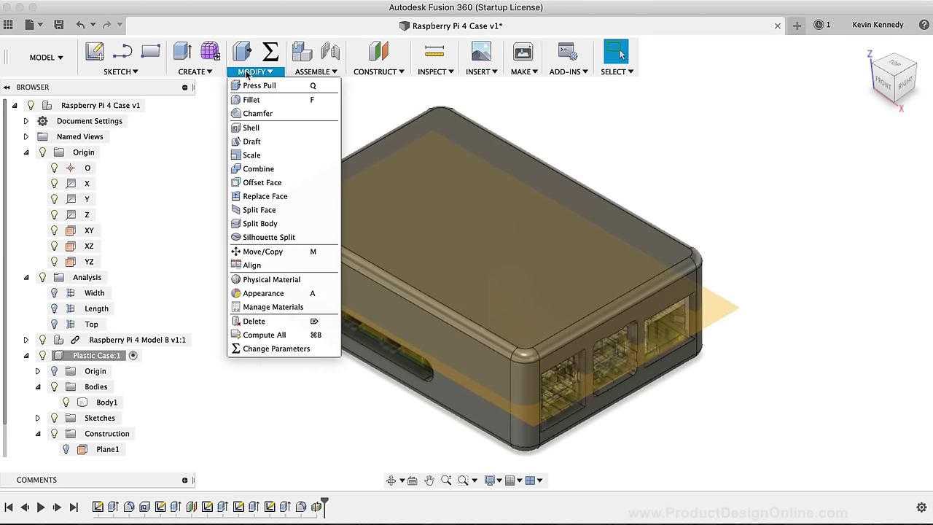
click(250, 224)
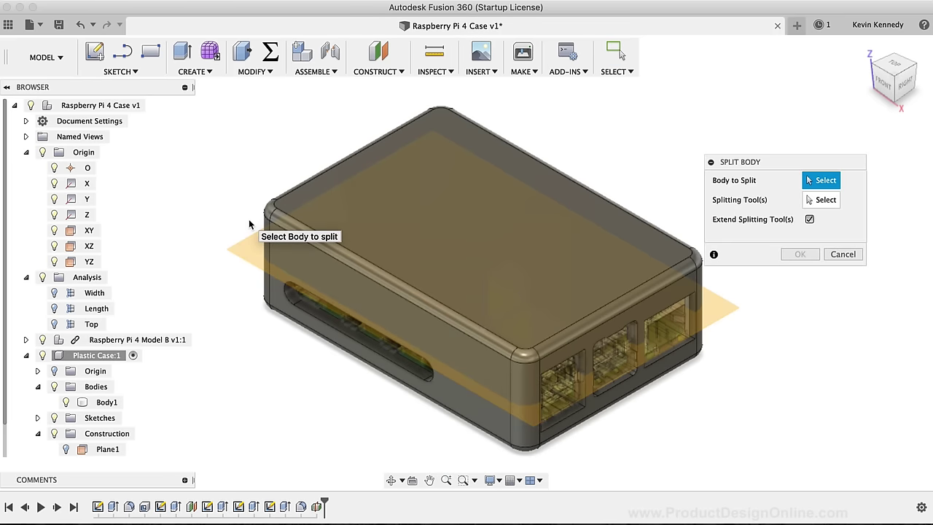
click(302, 191)
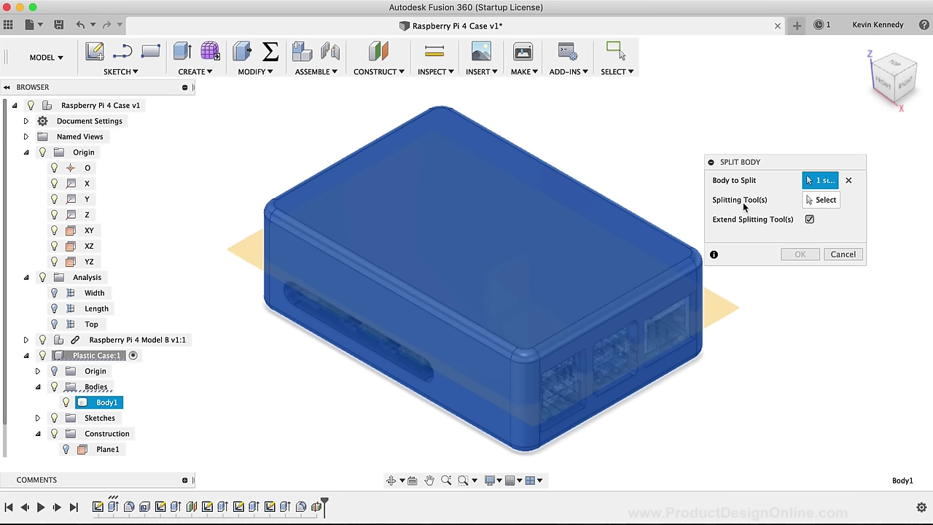
click(835, 202)
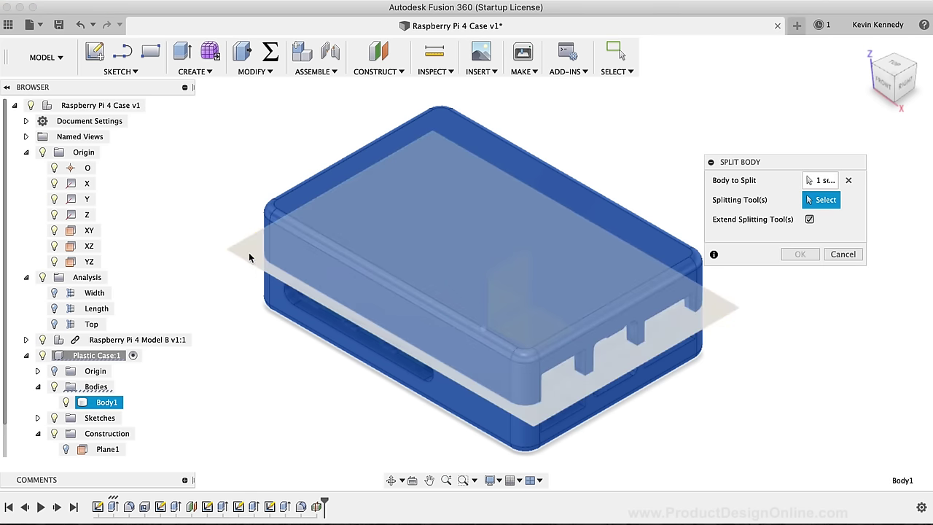
click(249, 255)
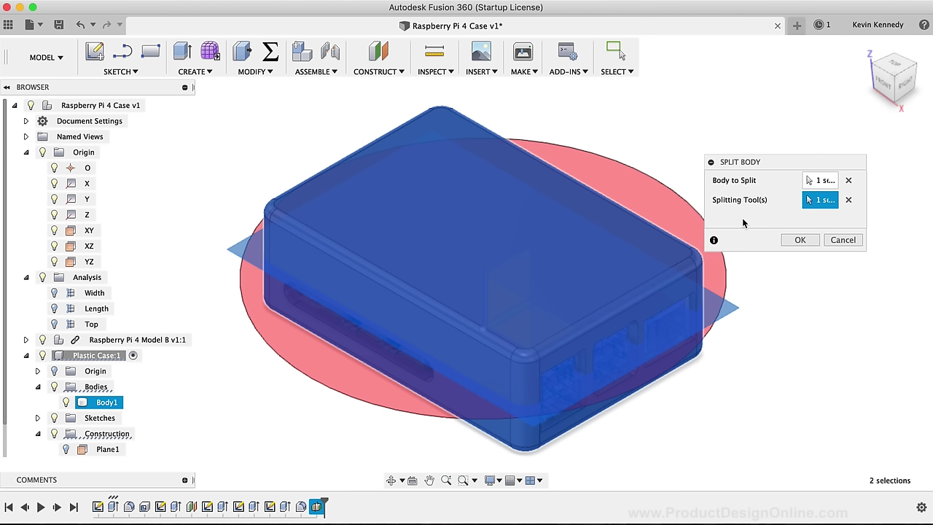
click(798, 241)
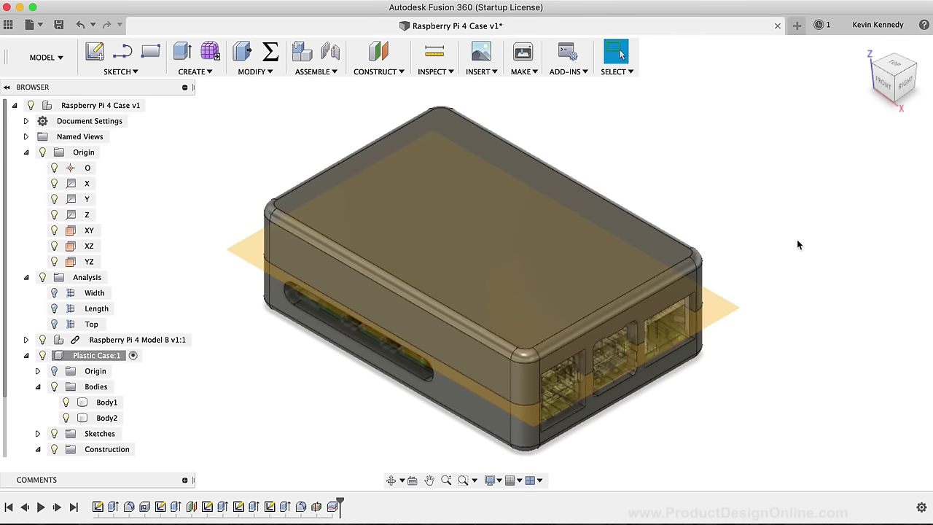
Step: Rename the upper case body as Top and the lower case body as Bottom
click(105, 420)
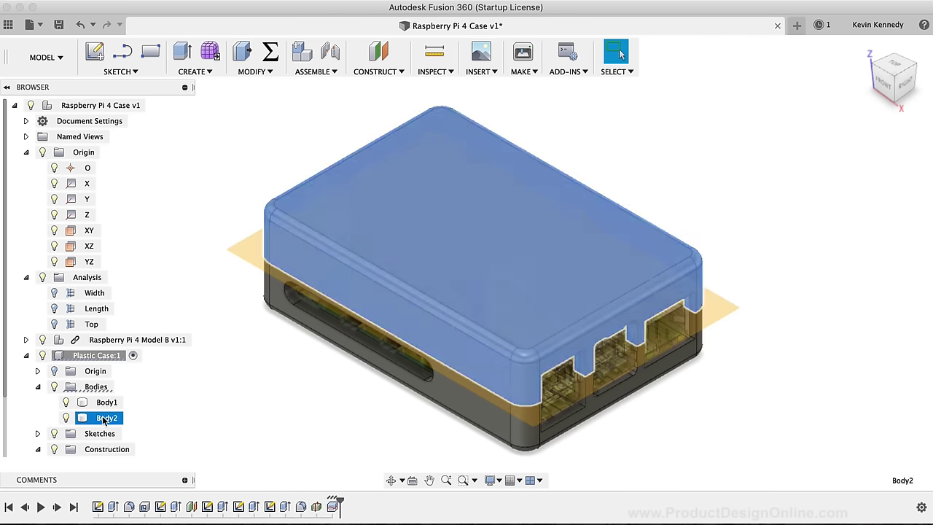
double_click(104, 419)
text(Top)
key(shift+Return)
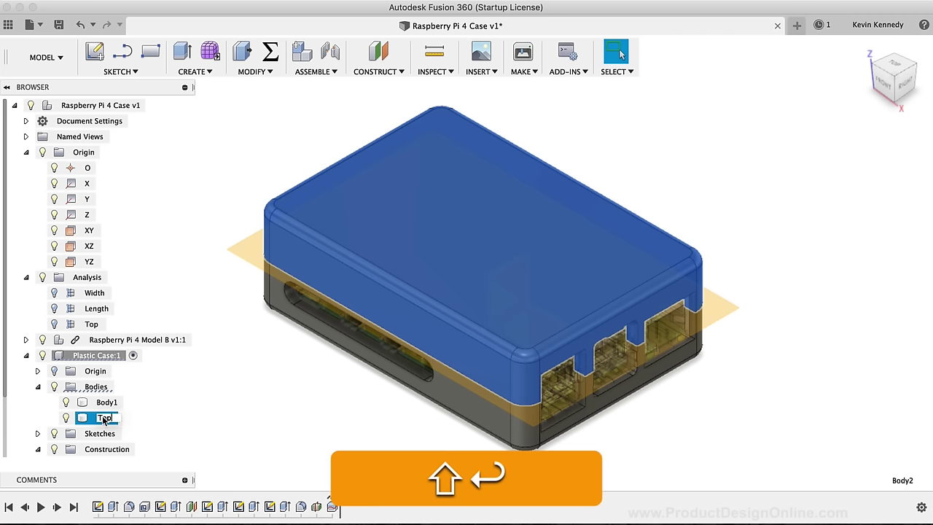
click(108, 403)
double_click(108, 403)
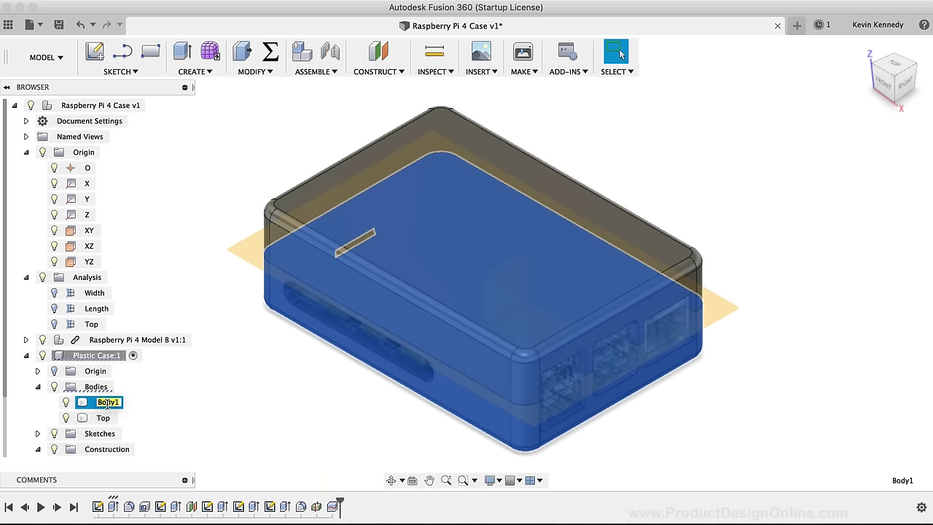
text(Bottom)
key(shift+Return)
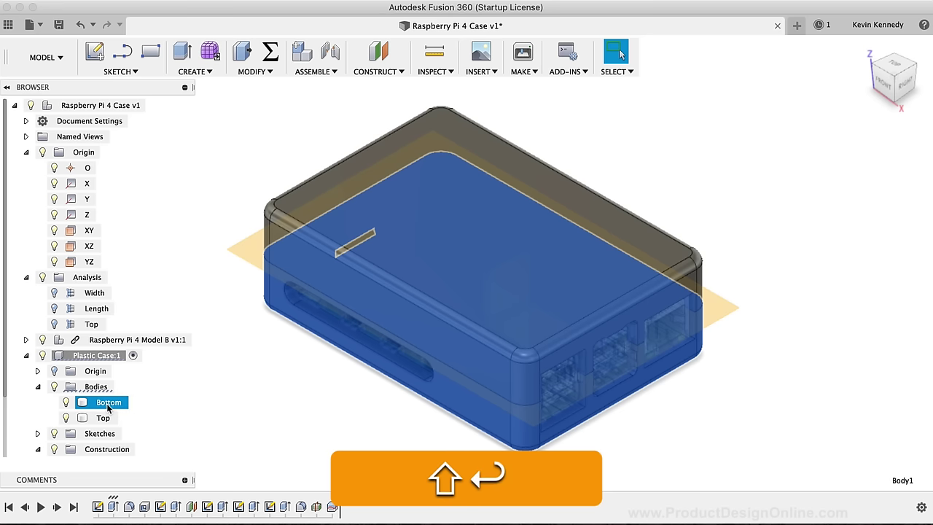
key(Return)
click(241, 365)
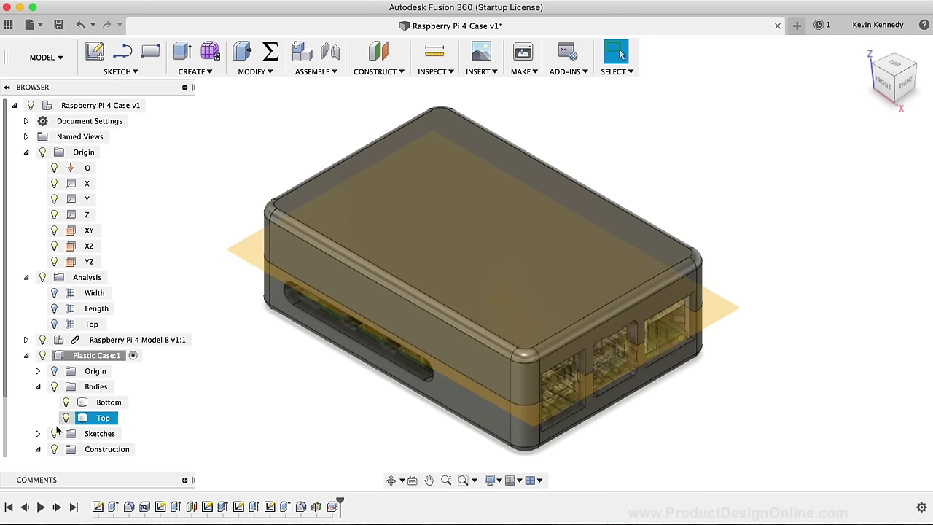
Step: Hide the midplane construction plane that splits the case
scroll(57, 433, down, 1)
scroll(56, 432, down, 1)
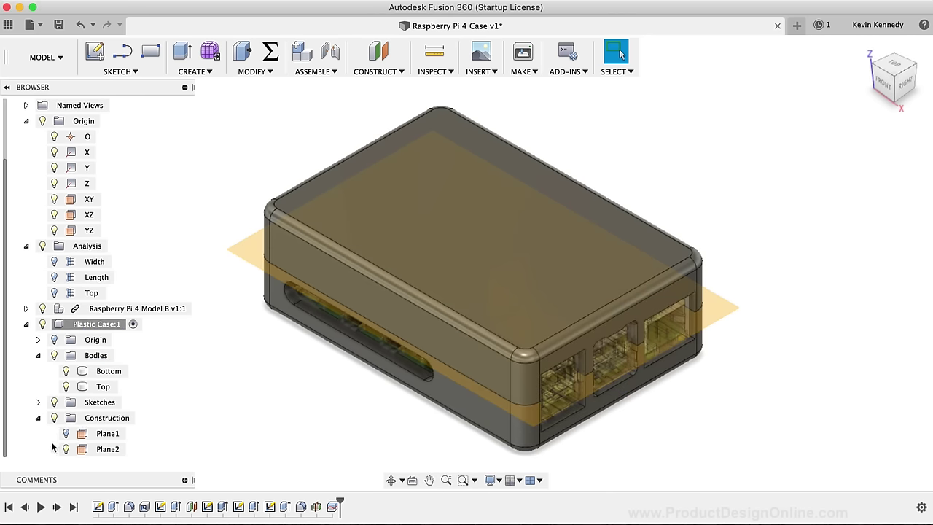
click(66, 449)
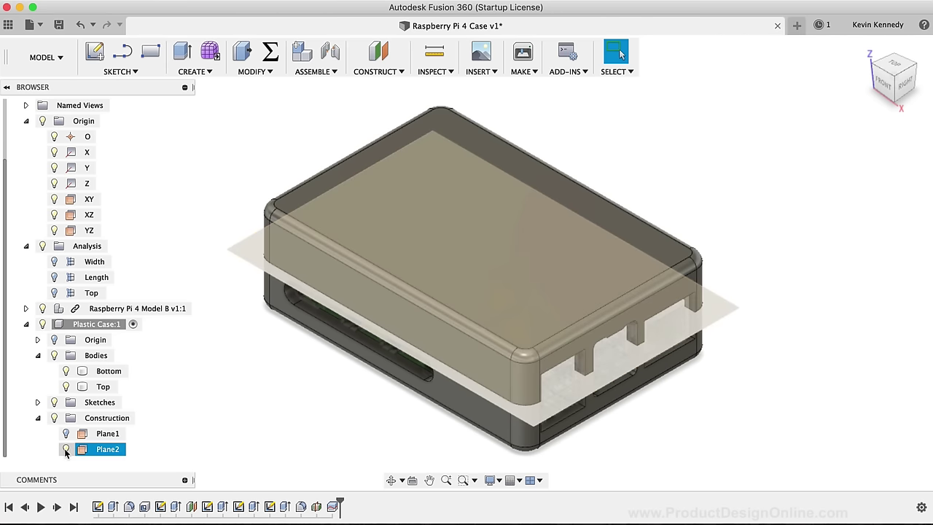
click(65, 449)
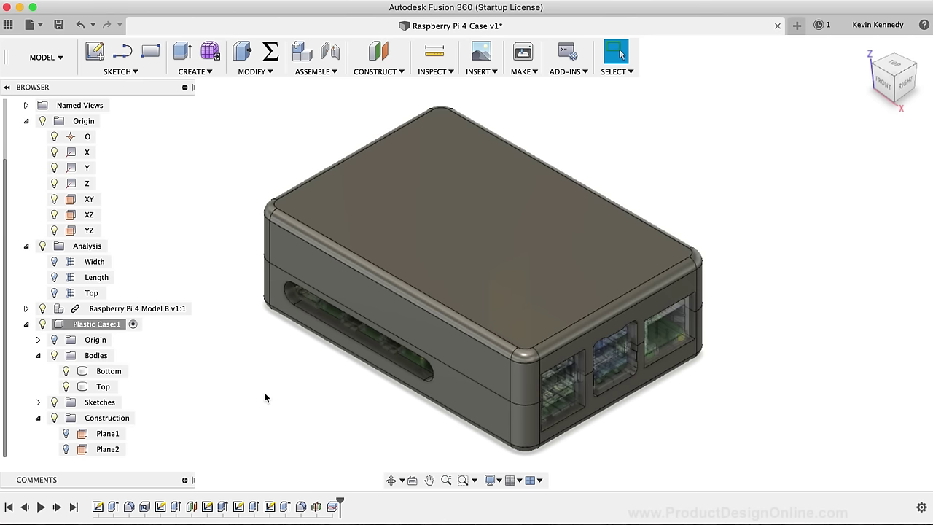
Step: Hide the Top body and examine the open Bottom body and its port cutouts from several sides
click(66, 386)
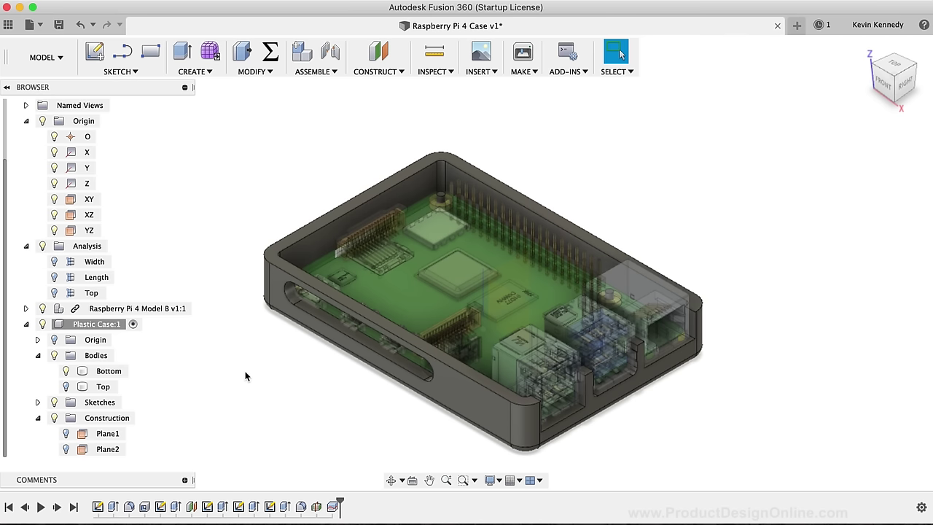
drag(898, 73, 916, 67)
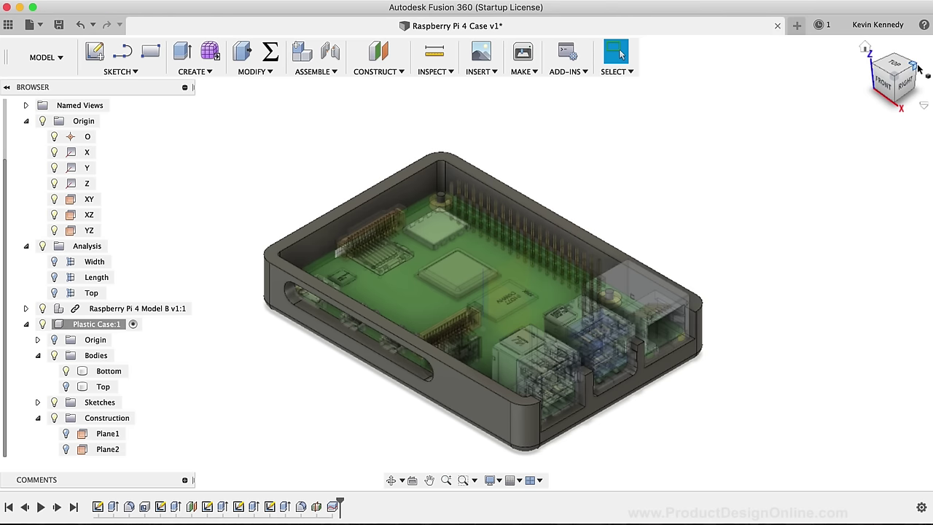
click(916, 67)
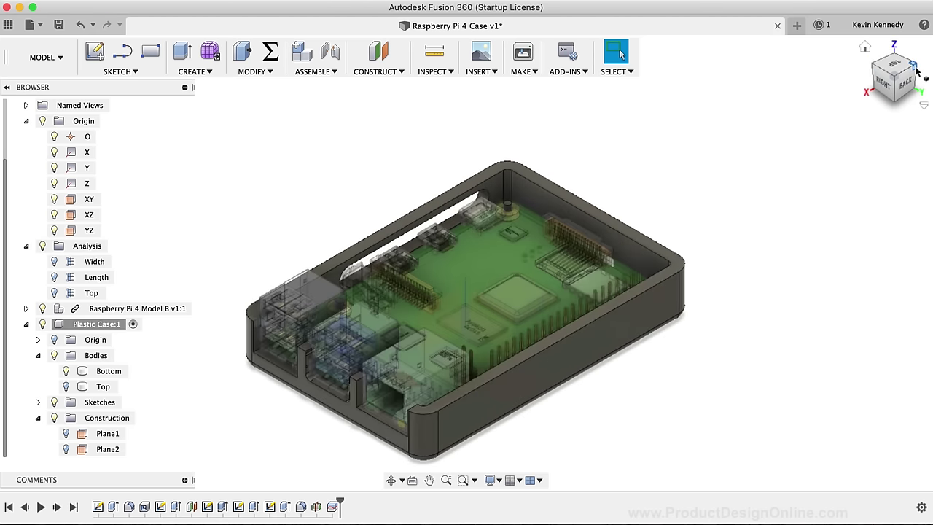
click(916, 71)
click(915, 70)
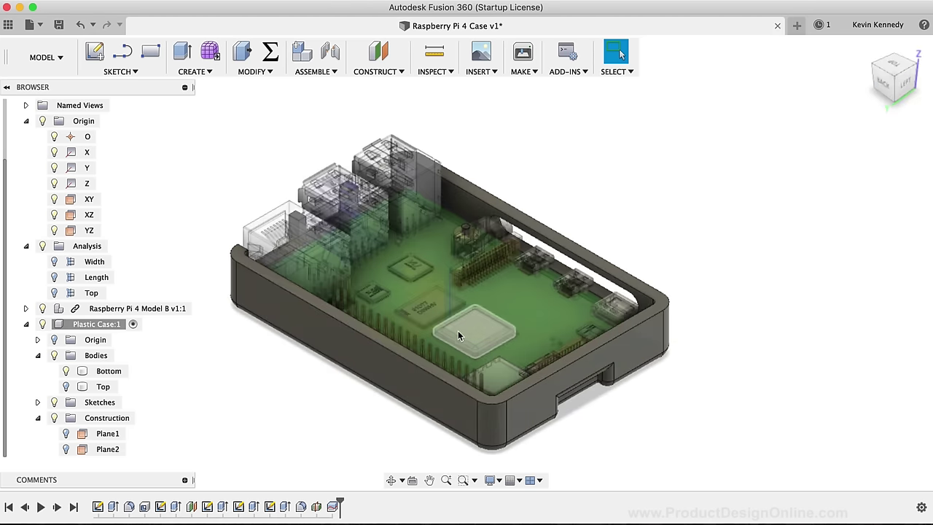
scroll(327, 418, up, 4)
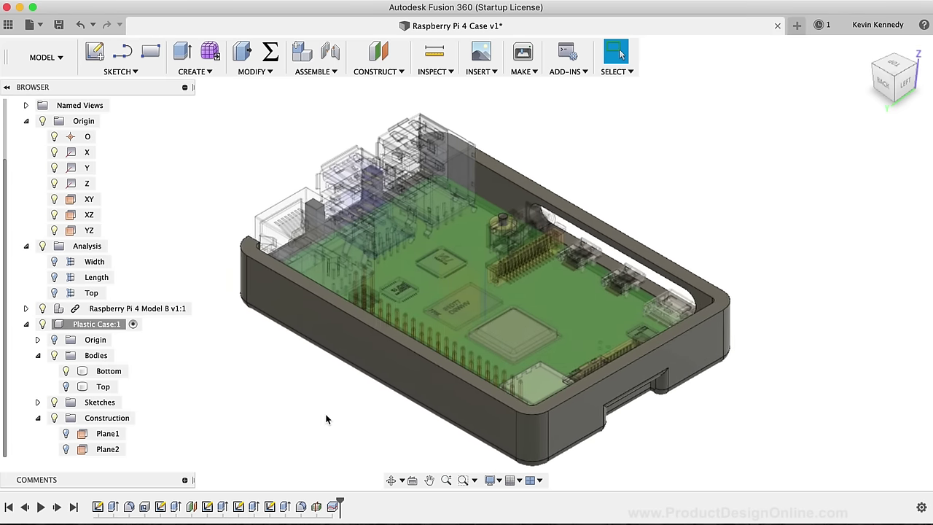
scroll(329, 414, up, 1)
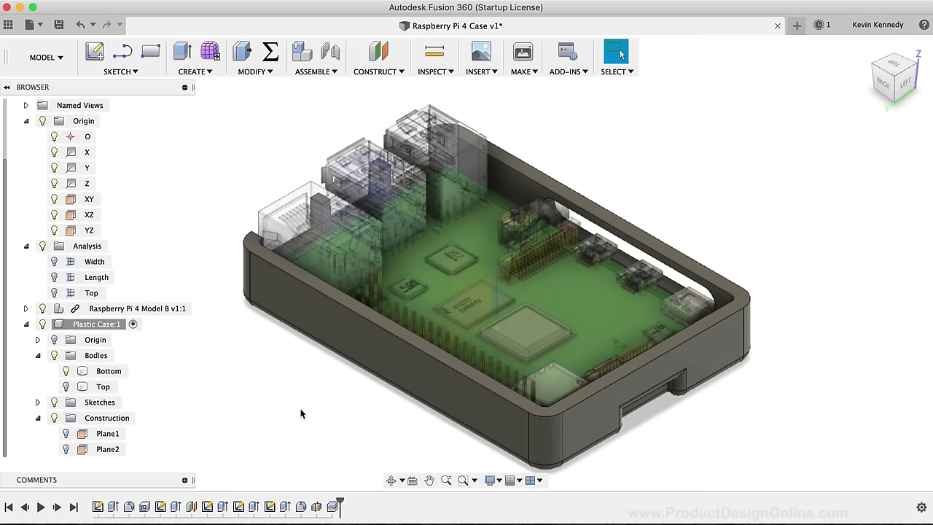
click(499, 175)
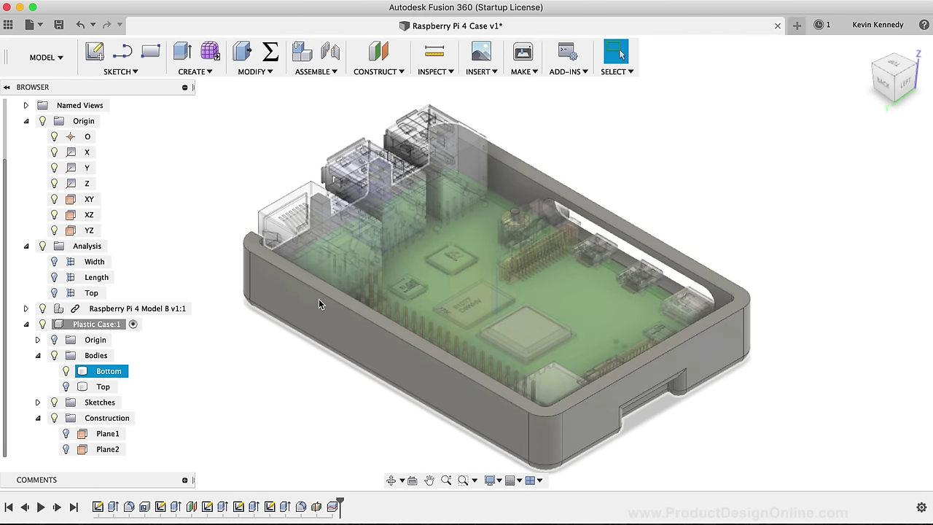
click(262, 374)
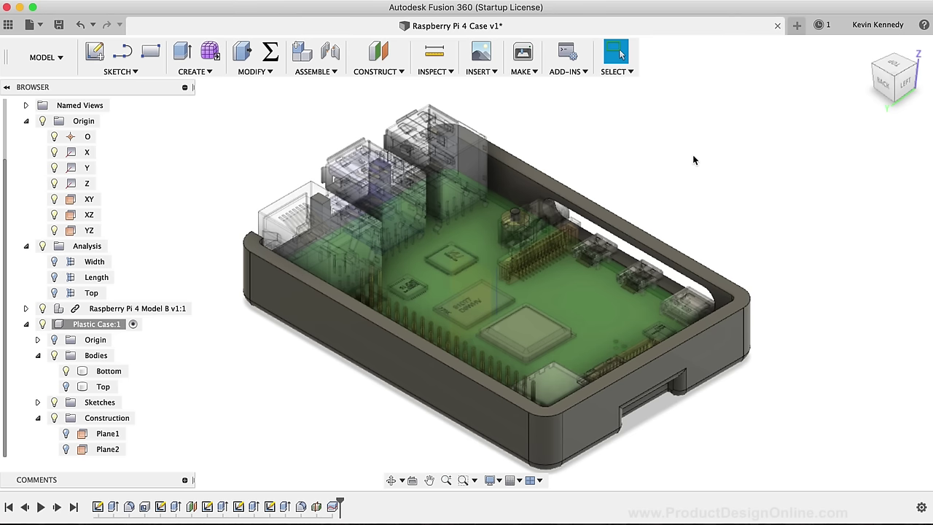
click(913, 68)
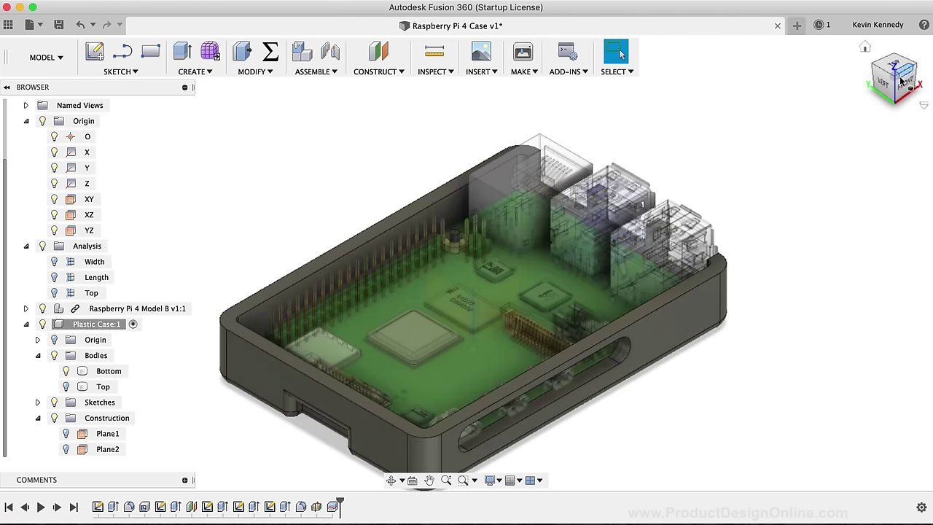
click(906, 84)
click(871, 51)
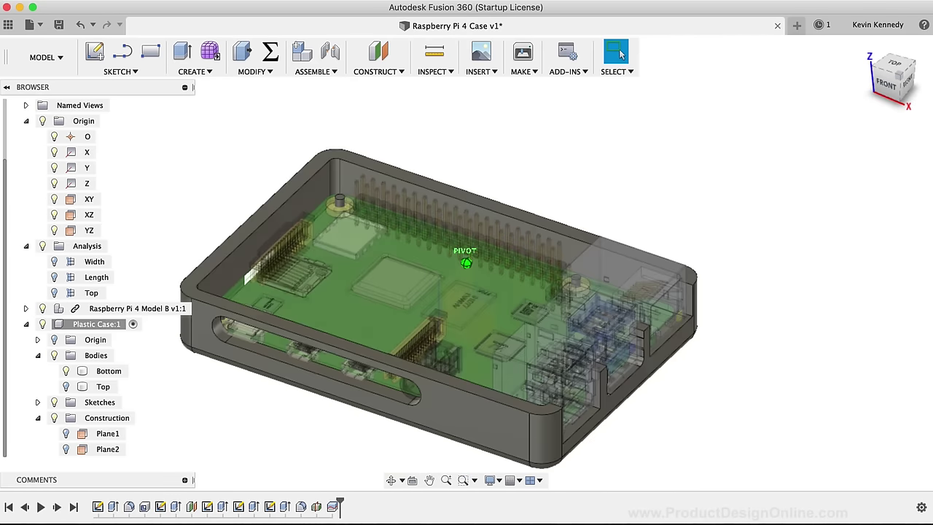
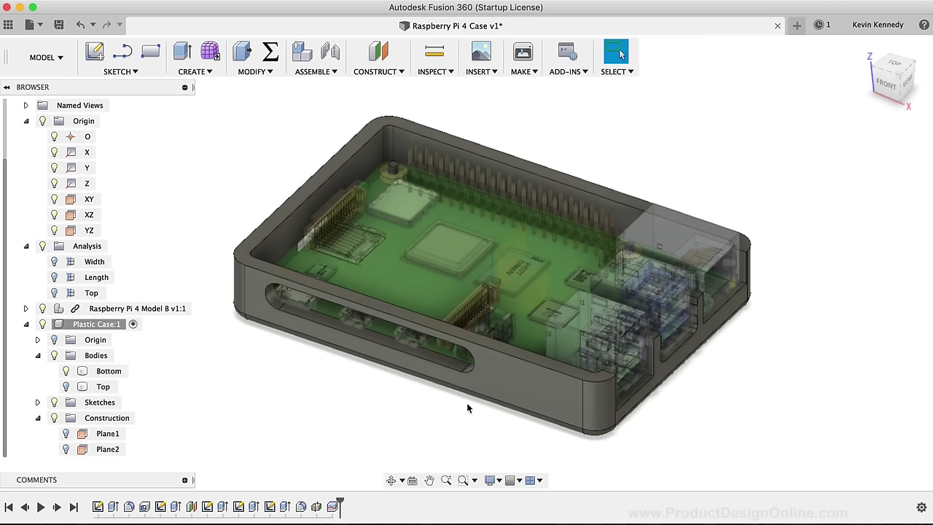
click(490, 372)
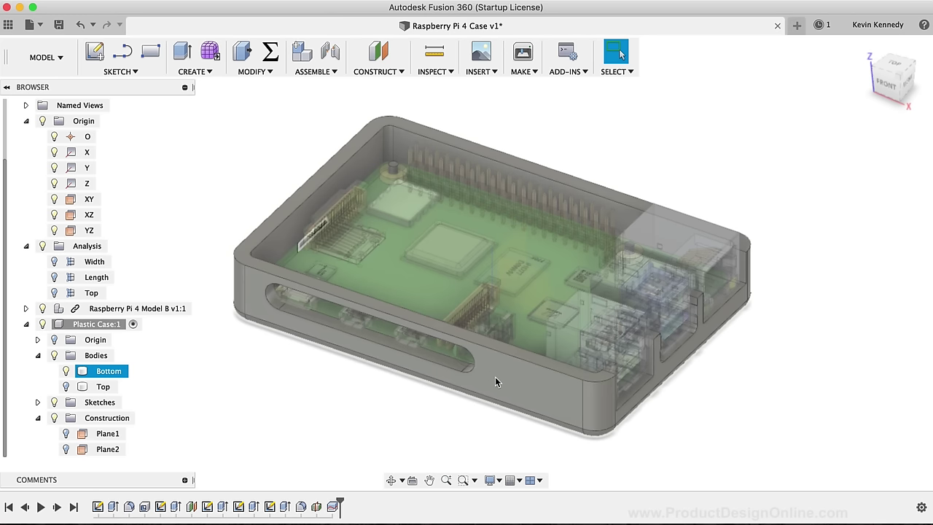
click(456, 432)
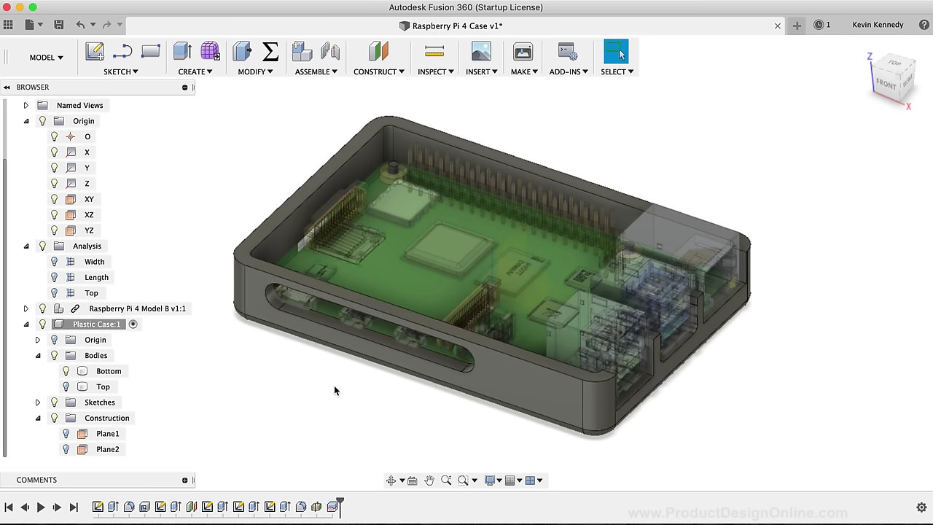
Step: Sketch a 4 mm vertical construction line down from the upper edge of the Bottom body's outer long face with the rounded slot
key(l)
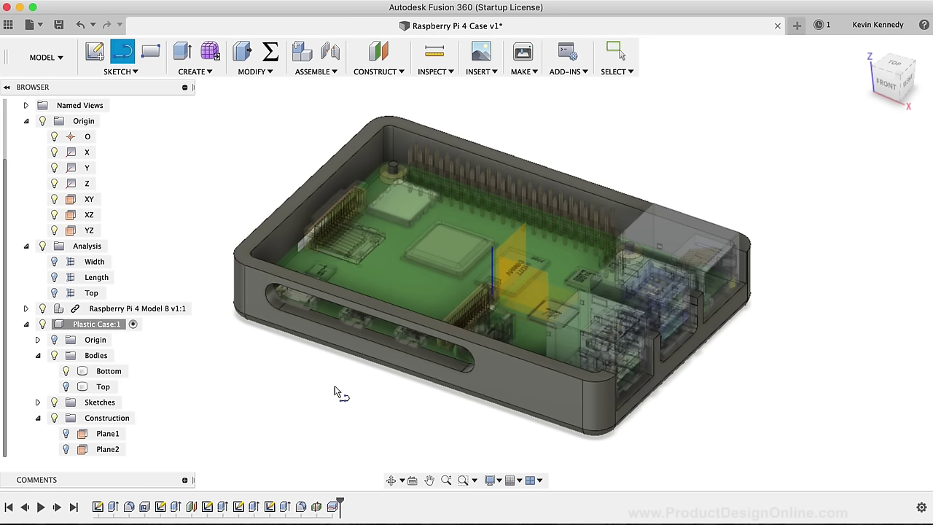
click(520, 386)
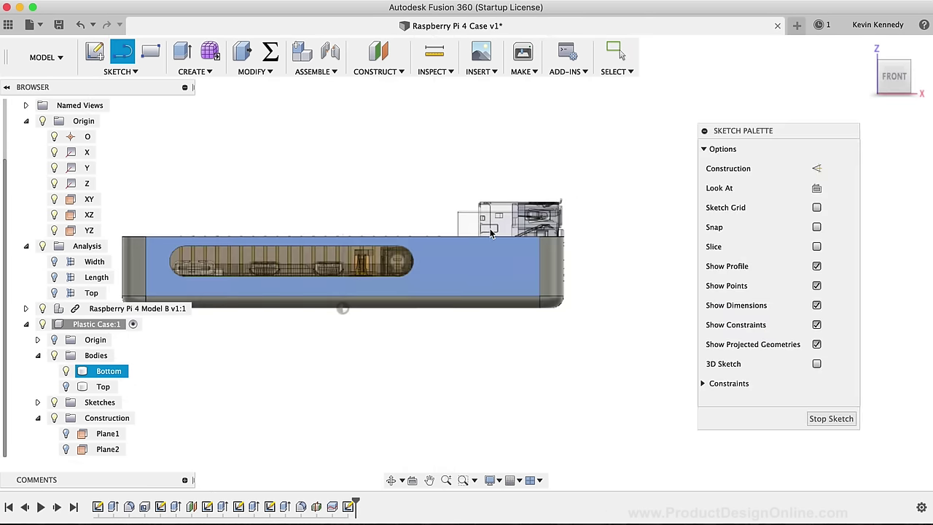
scroll(442, 242, up, 3)
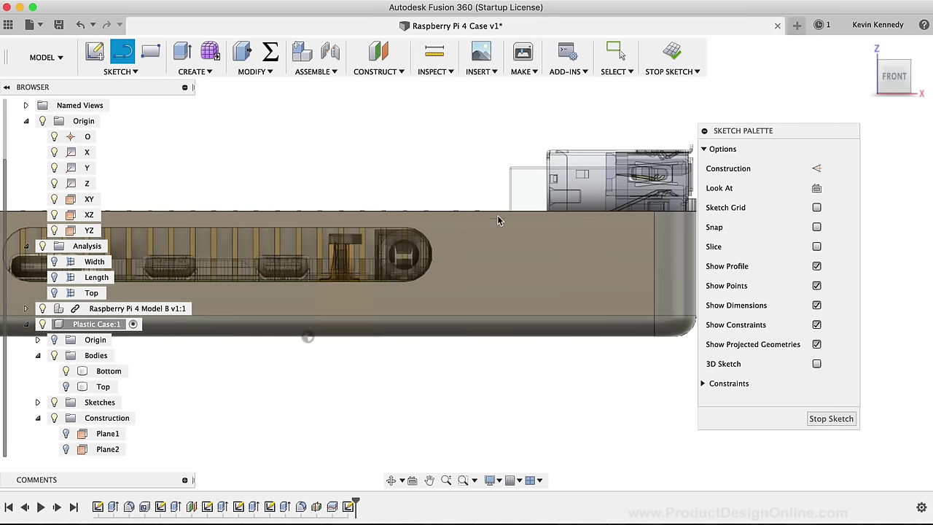
click(816, 168)
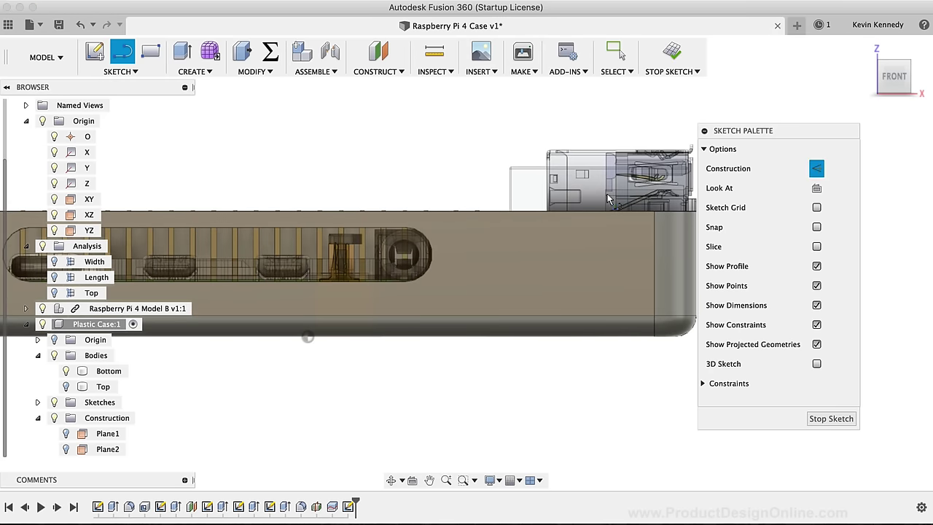
click(485, 211)
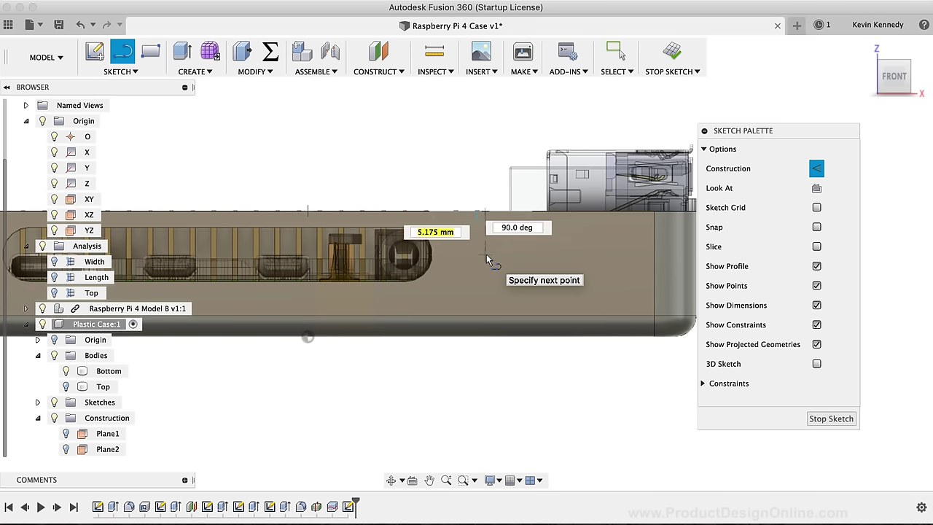
text(4)
key(Tab)
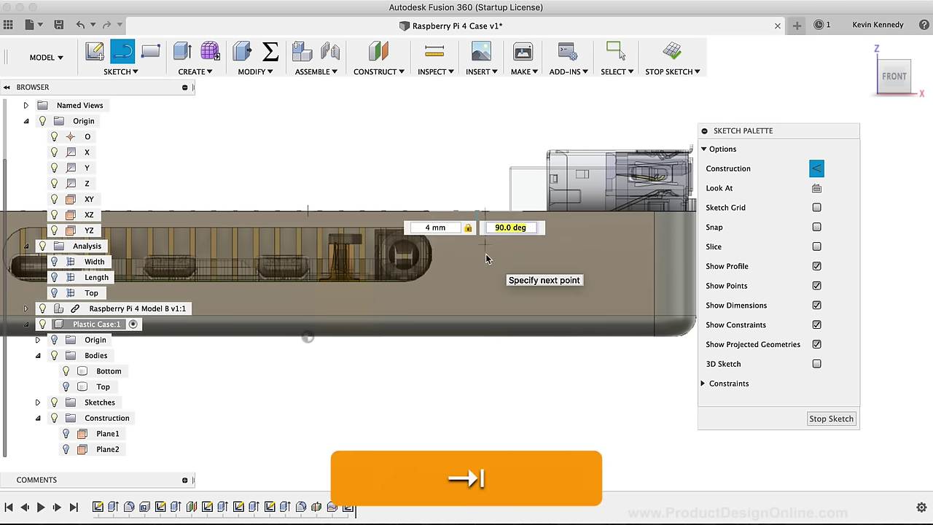
click(486, 259)
key(Escape)
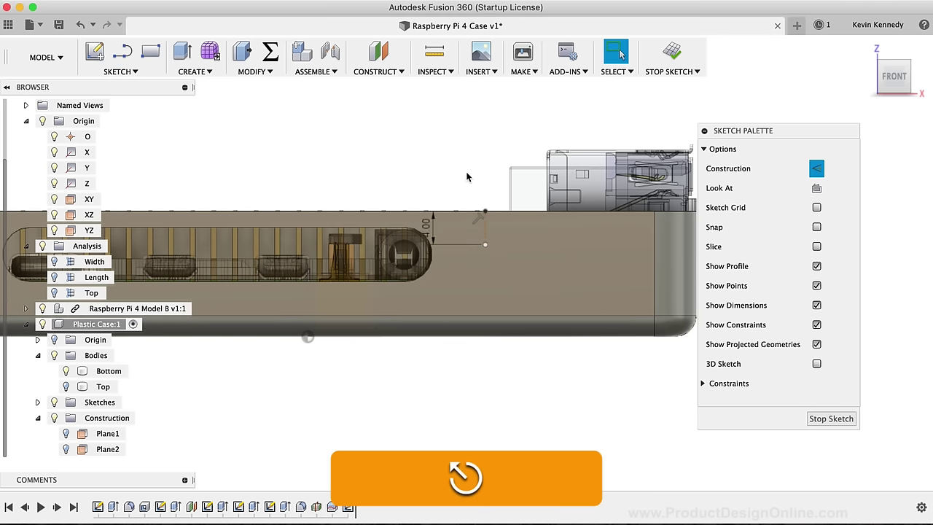
Step: Dimension the construction line's upper endpoint 3 mm horizontally from the nearest vertical edge of the board's port connector block
key(d)
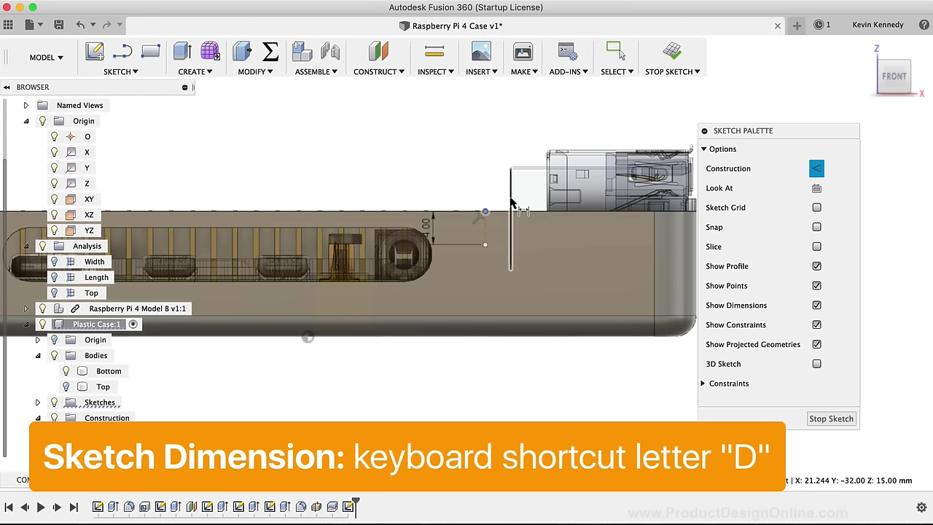
click(511, 206)
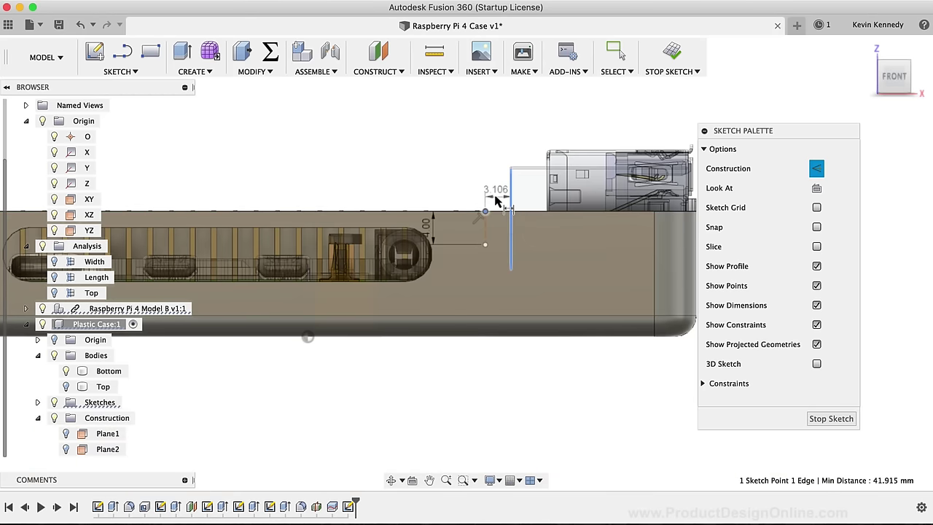
click(495, 200)
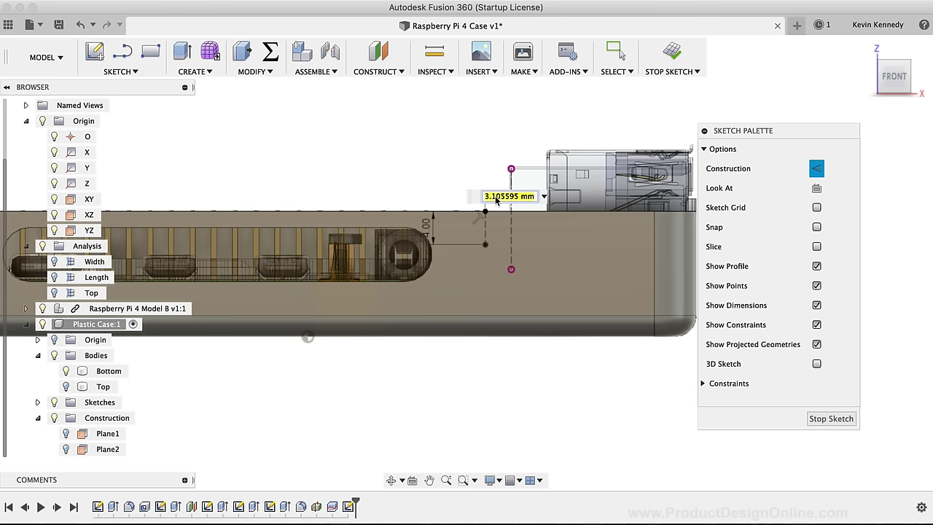
text(3)
key(Return)
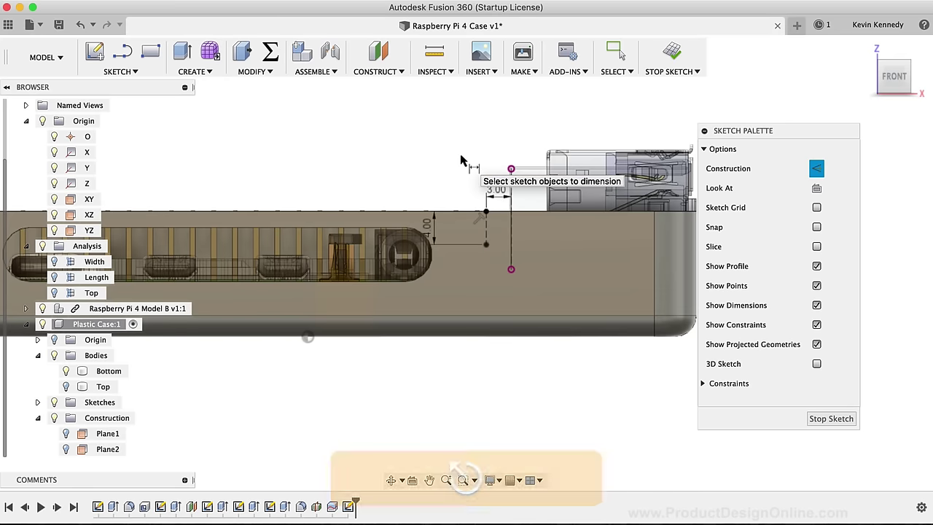
key(Escape)
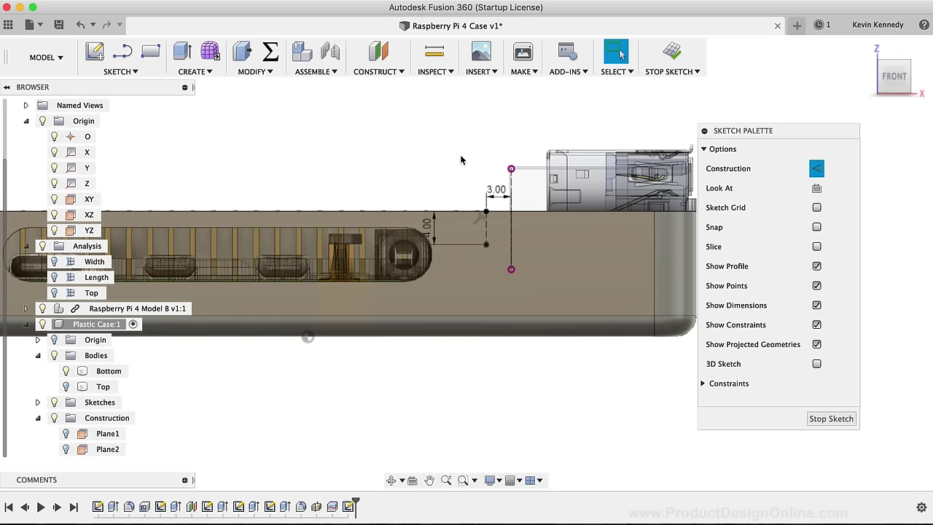
Step: Draw a center rectangle 6 mm wide and 3 mm high on the construction line's lower endpoint, using regular lines
click(816, 168)
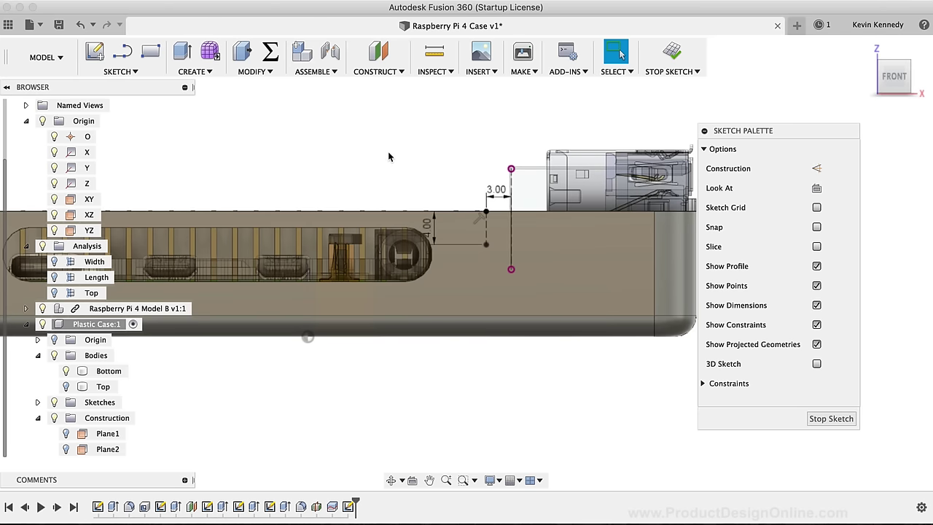
key(r)
click(816, 188)
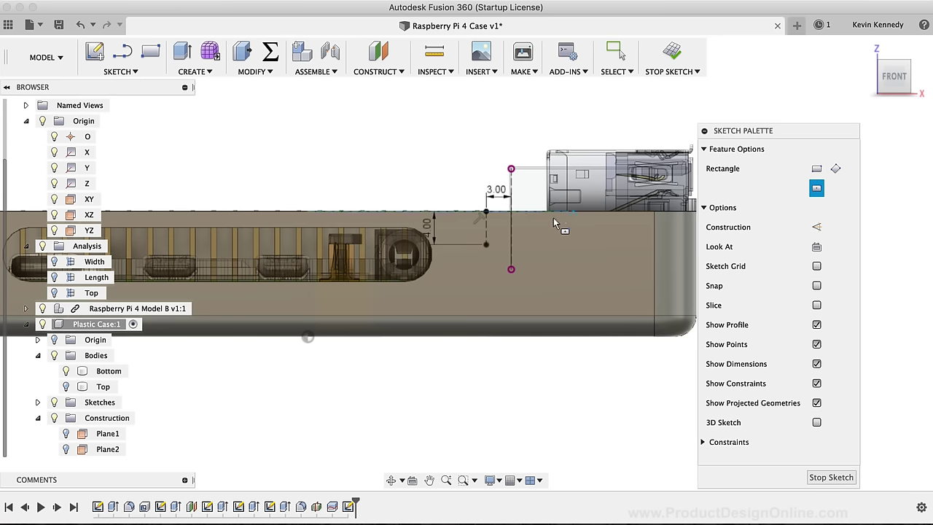
click(485, 244)
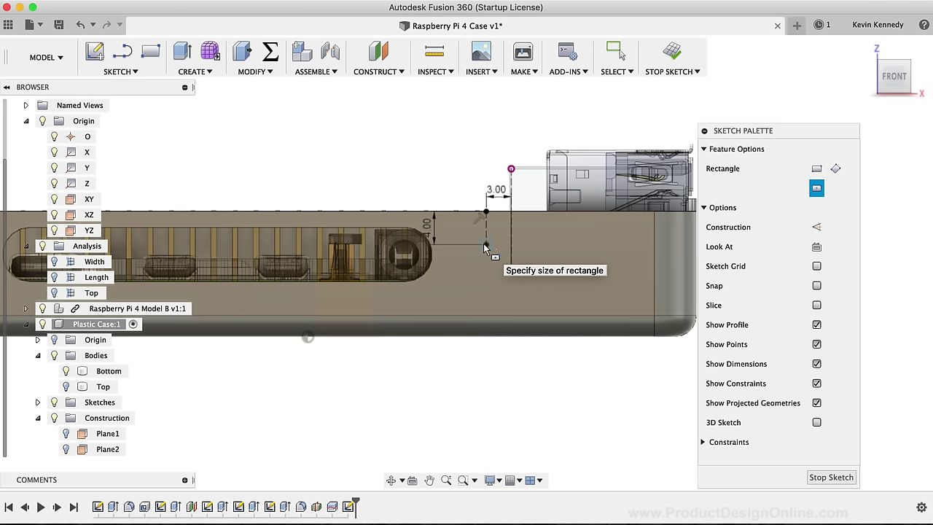
text(4)
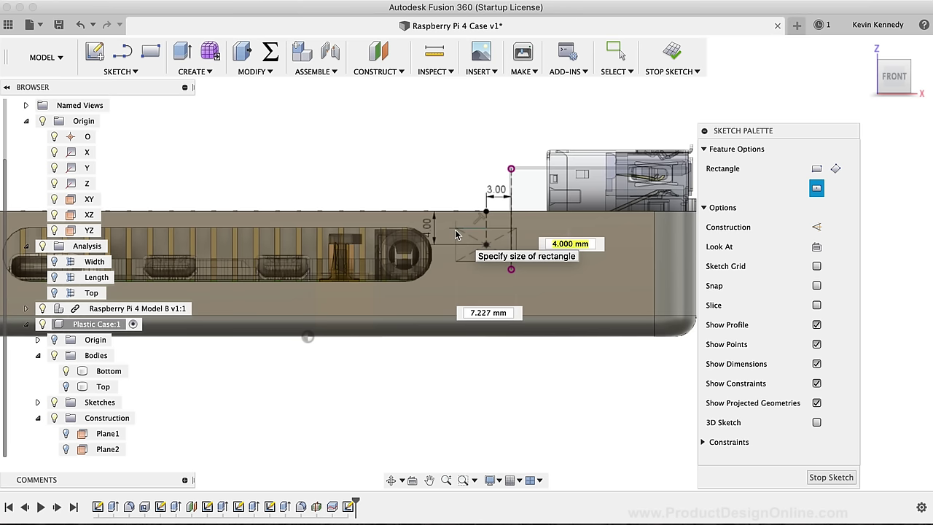
key(Tab)
text(6)
key(Tab)
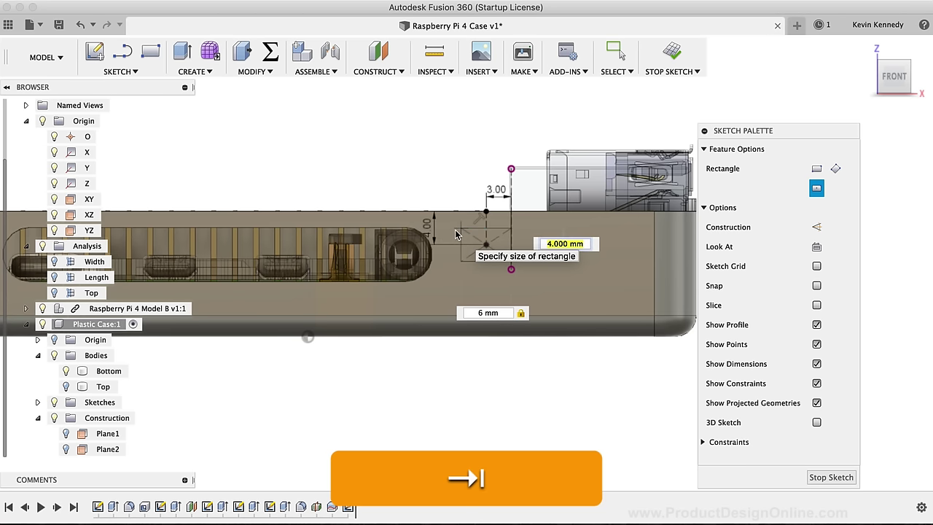
text(3)
key(Return)
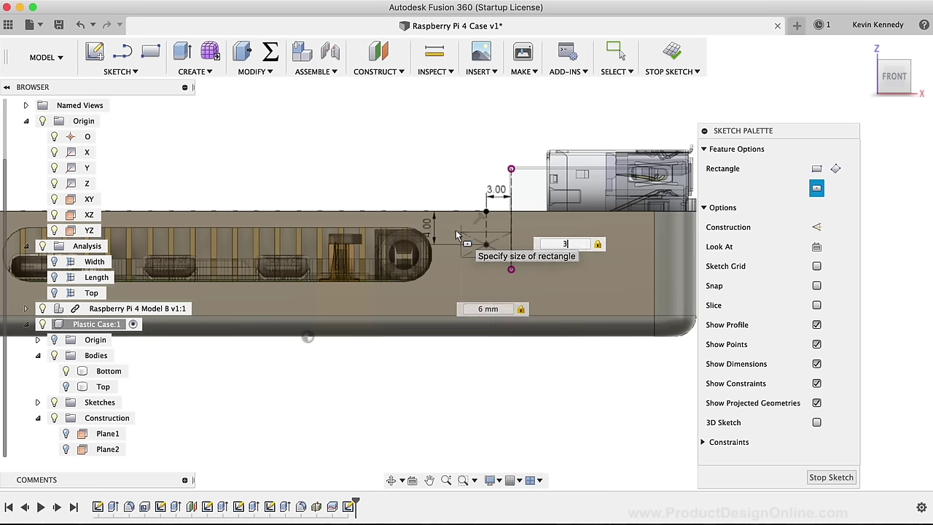
key(Escape)
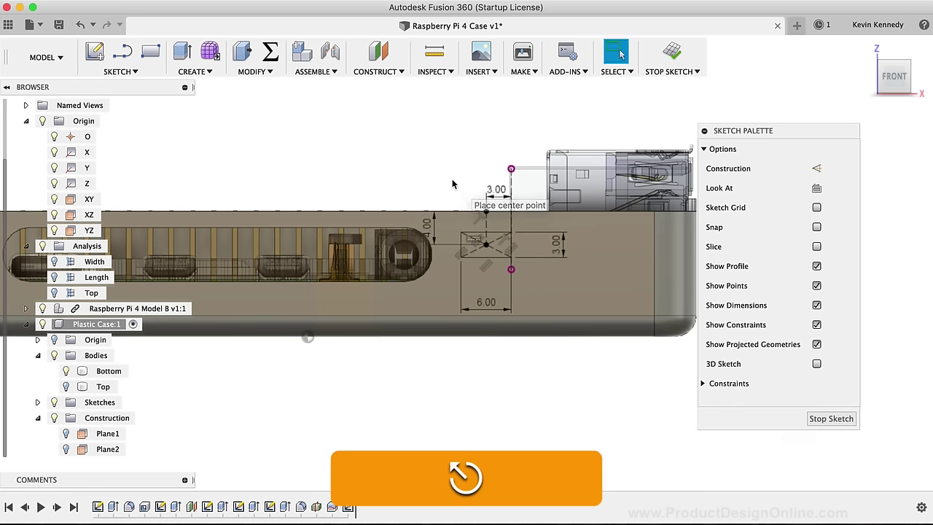
Step: Cut the 6 by 3 mm rectangle through the Bottom body's side wall, extruding it to the wall's inner face
key(e)
click(473, 244)
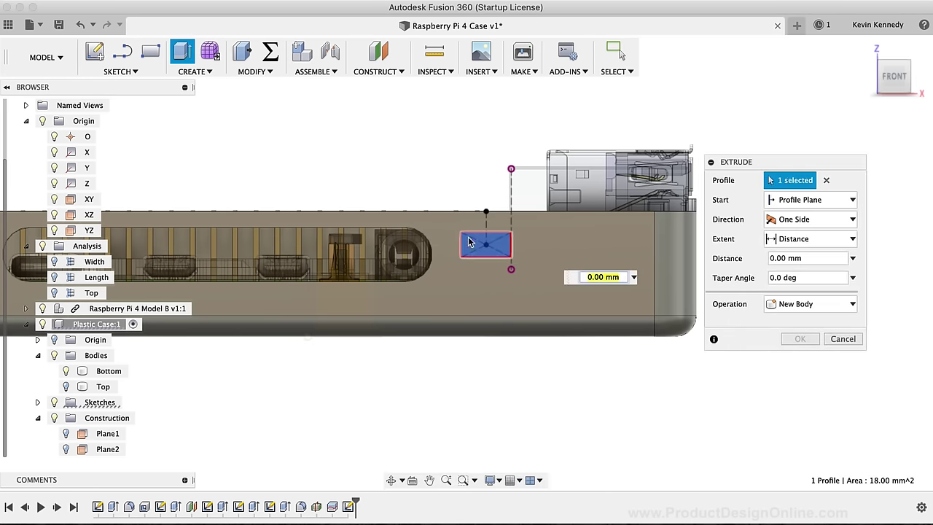
click(905, 66)
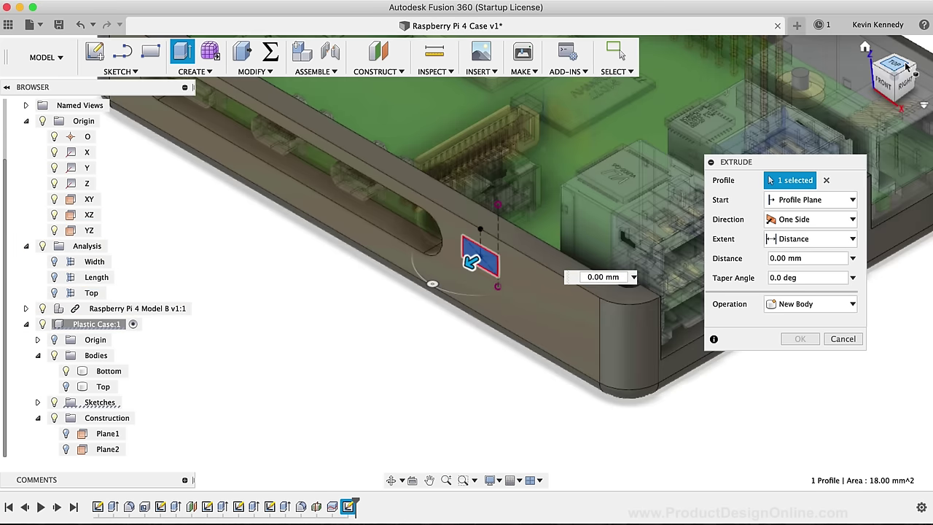
click(900, 76)
click(810, 238)
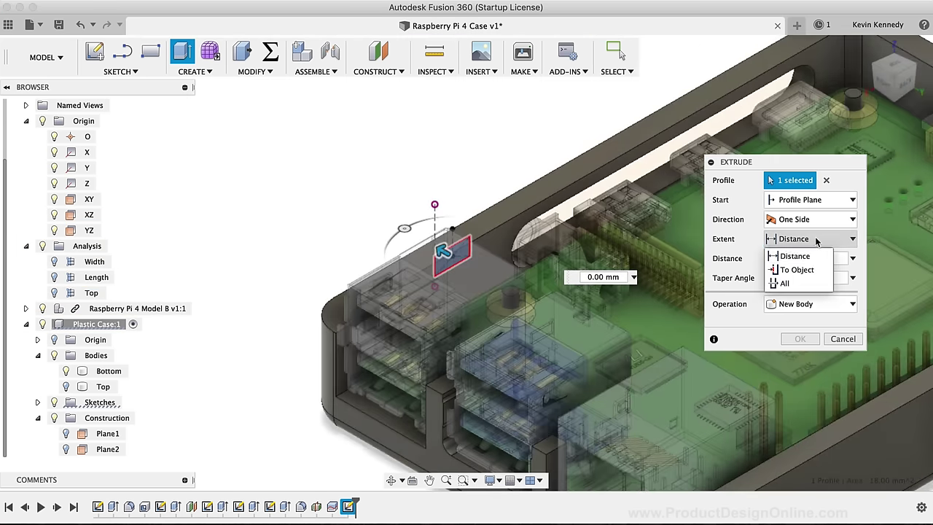
click(792, 268)
click(457, 242)
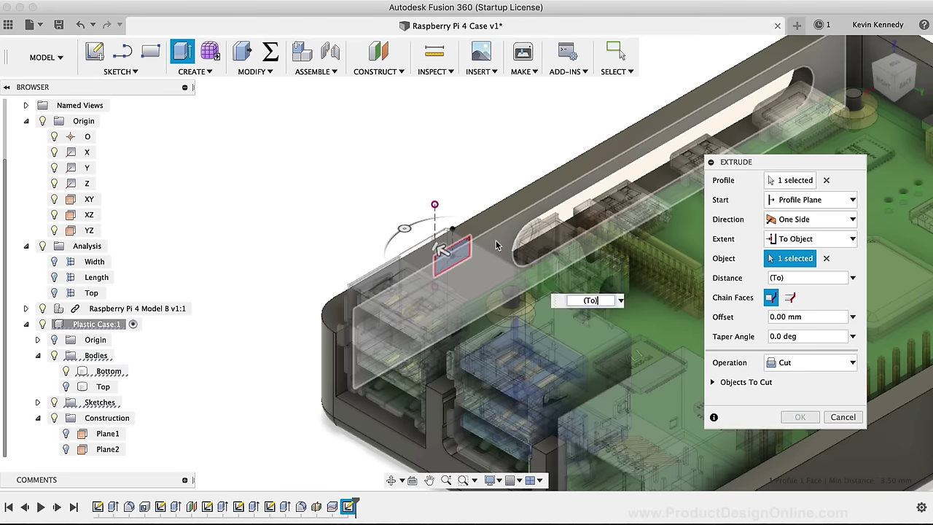
click(796, 416)
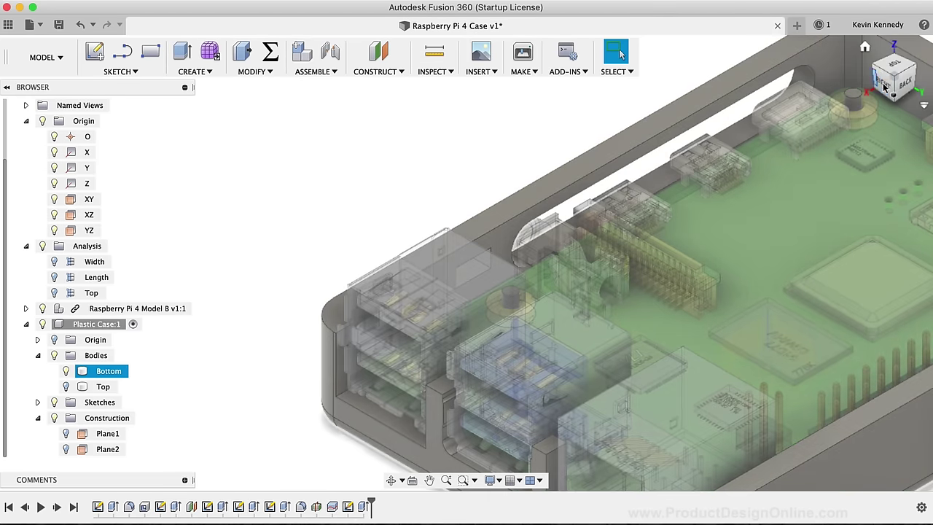
Step: Show the Top body again and turn on the Width section analysis
mouse_move(467, 260)
shift+middle_down()
mouse_move(452, 262)
mouse_move(467, 262)
mouse_move(468, 251)
mouse_move(466, 88)
mouse_move(406, 158)
shift+middle_up()
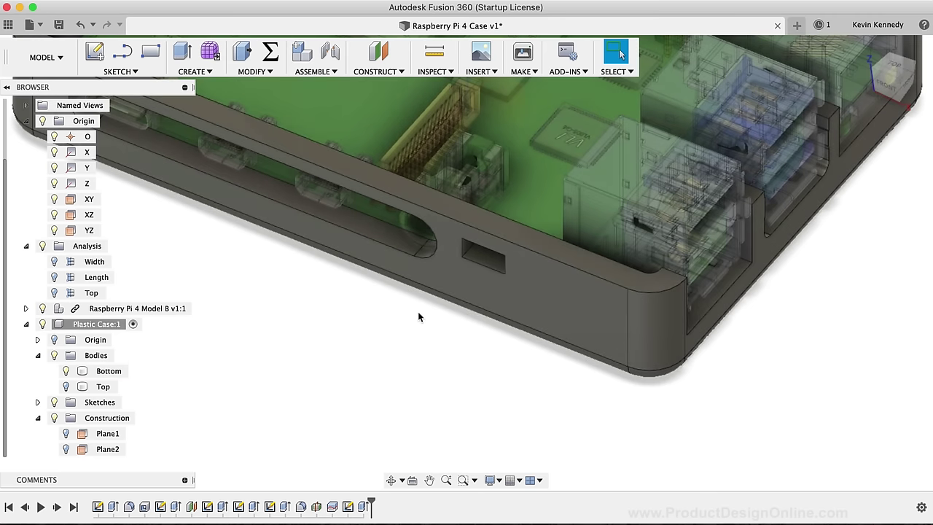
scroll(417, 311, down, 3)
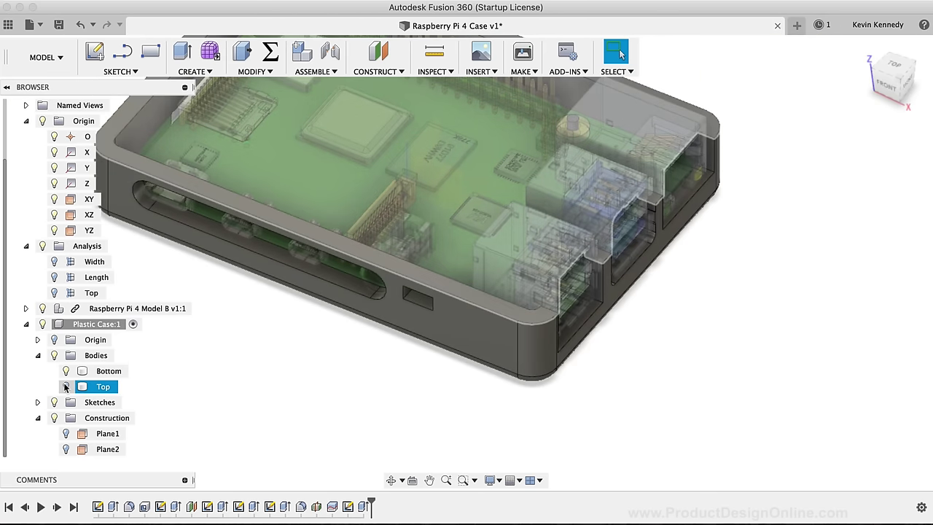
click(65, 386)
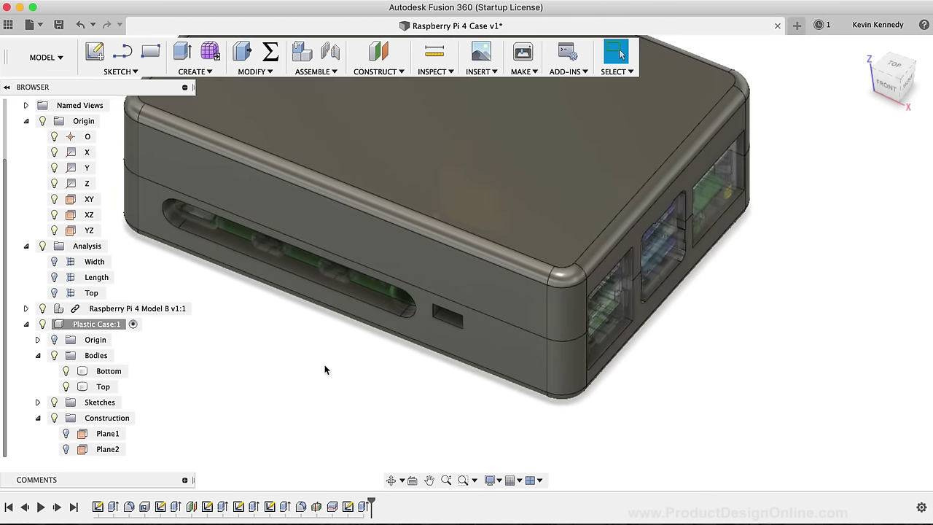
click(53, 261)
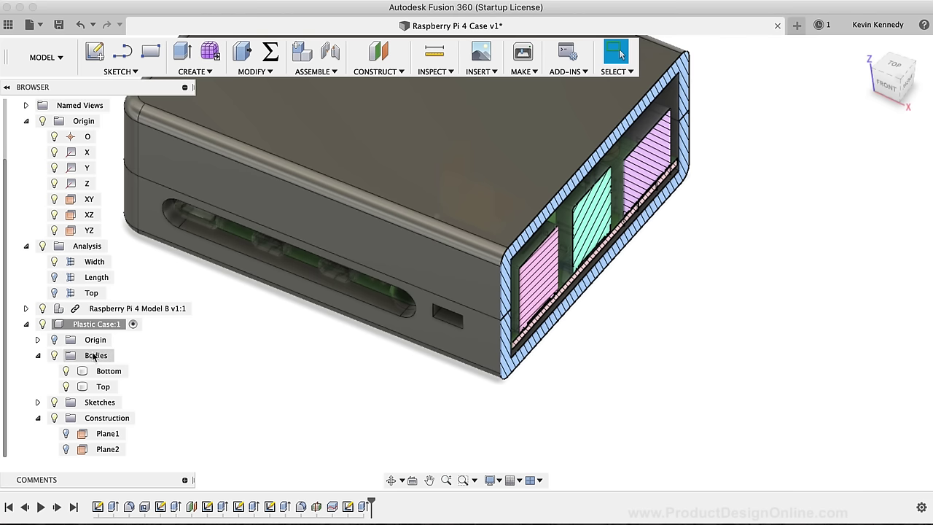
Step: Move the Width section plane to a Y distance of -8 mm so that it slices through the rectangular cutout
right_click(91, 264)
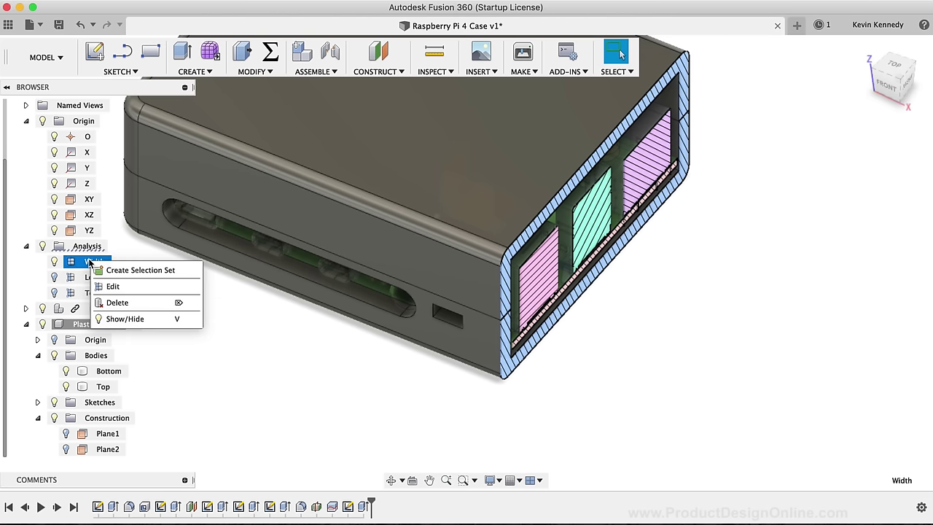
click(120, 285)
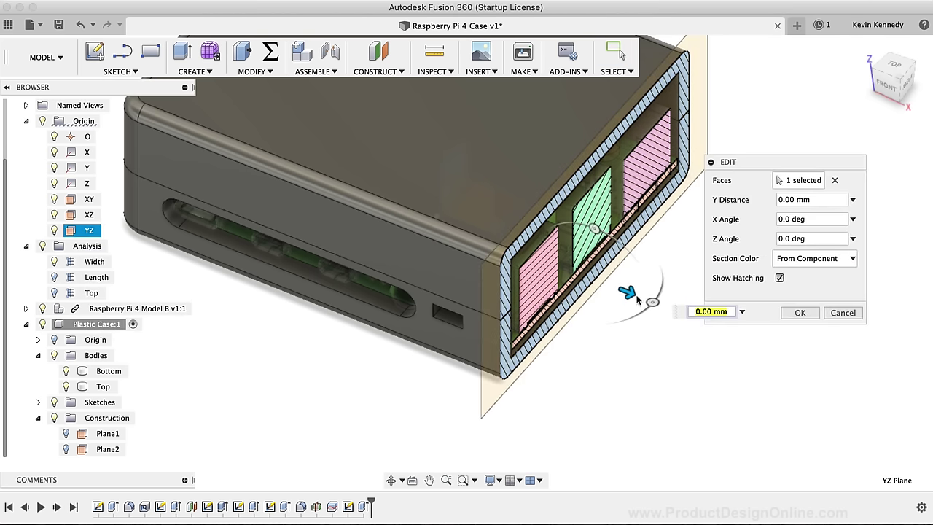
drag(625, 293, 590, 294)
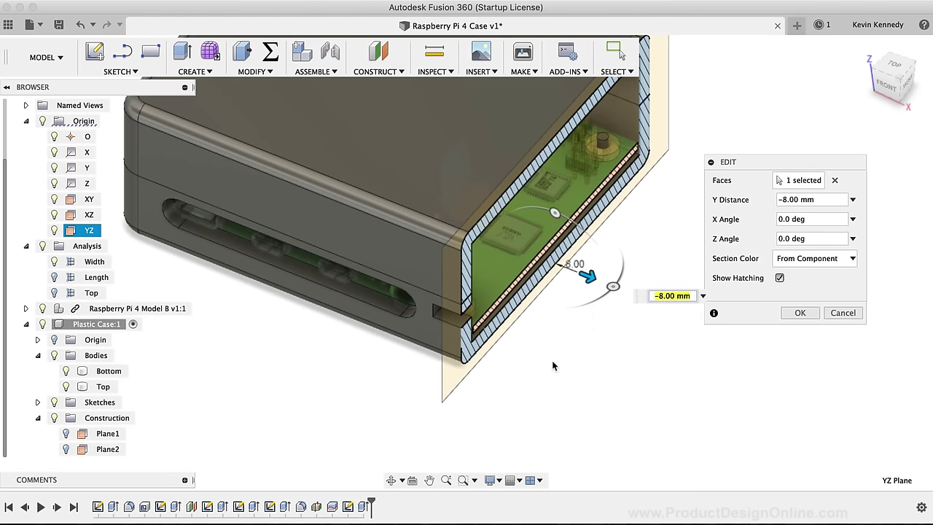
click(801, 314)
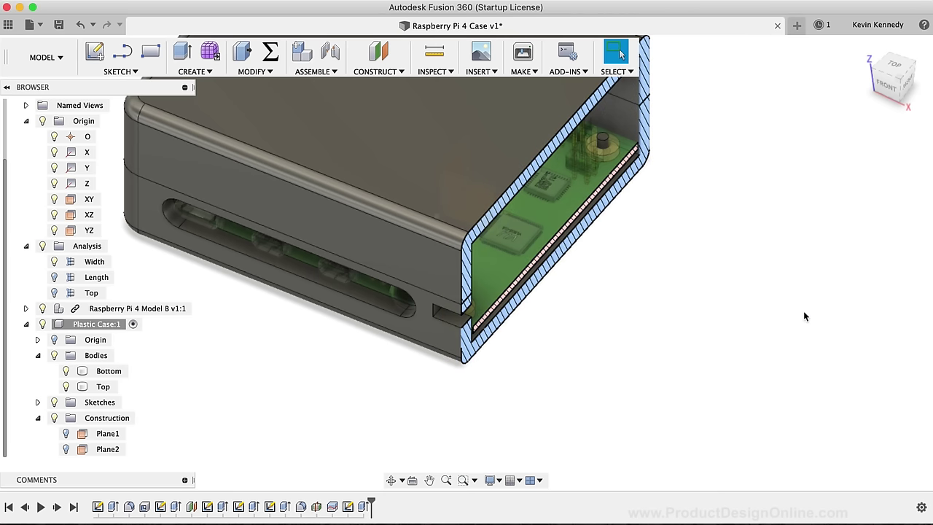
Step: Create a construction plane offset 0.5 mm from the rectangular cutout's side face nearest the rounded slot
click(440, 332)
scroll(441, 331, up, 2)
scroll(445, 331, up, 3)
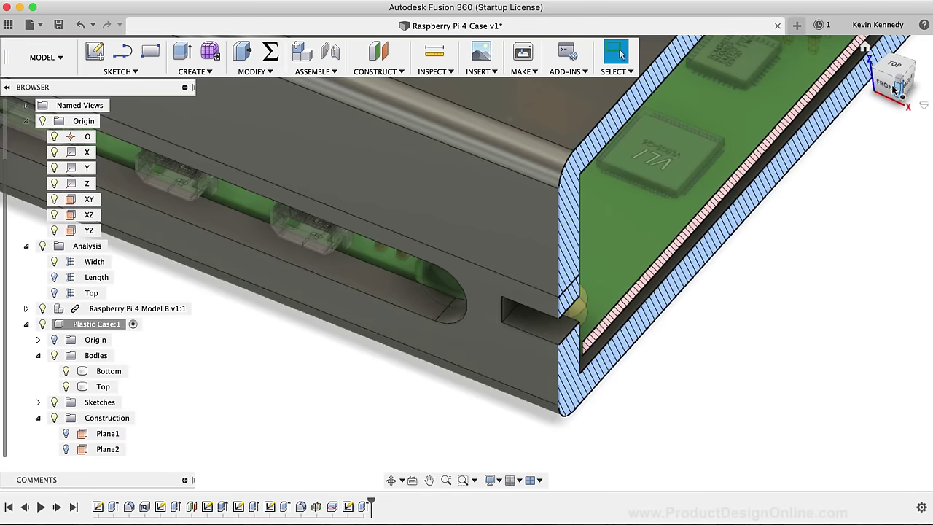
drag(890, 84, 871, 73)
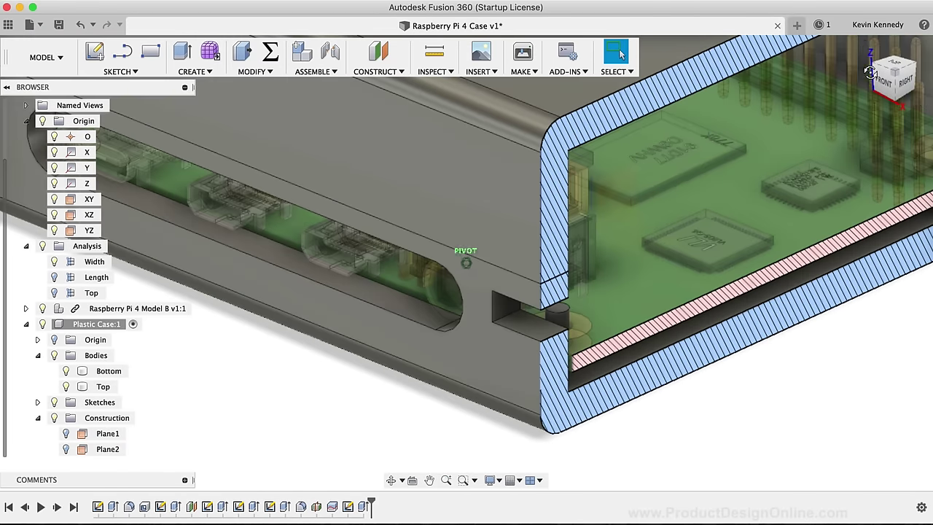
click(378, 52)
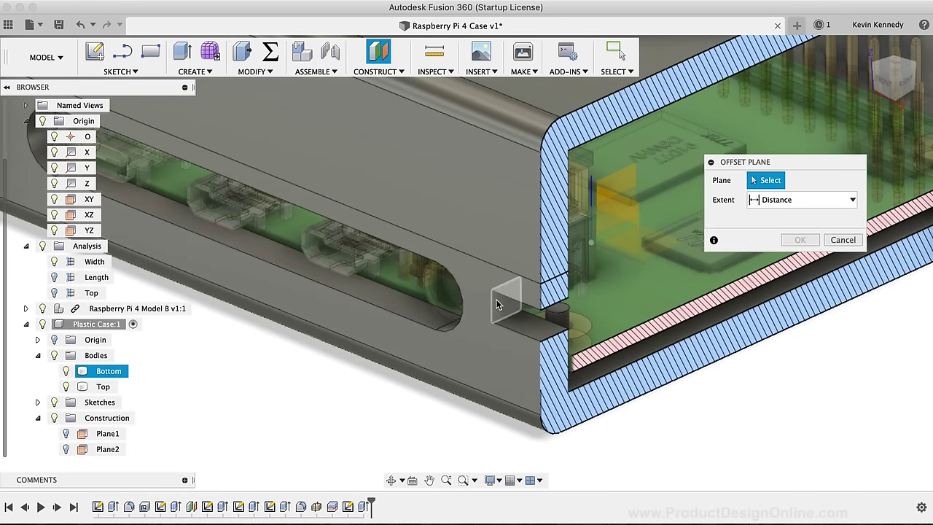
click(498, 308)
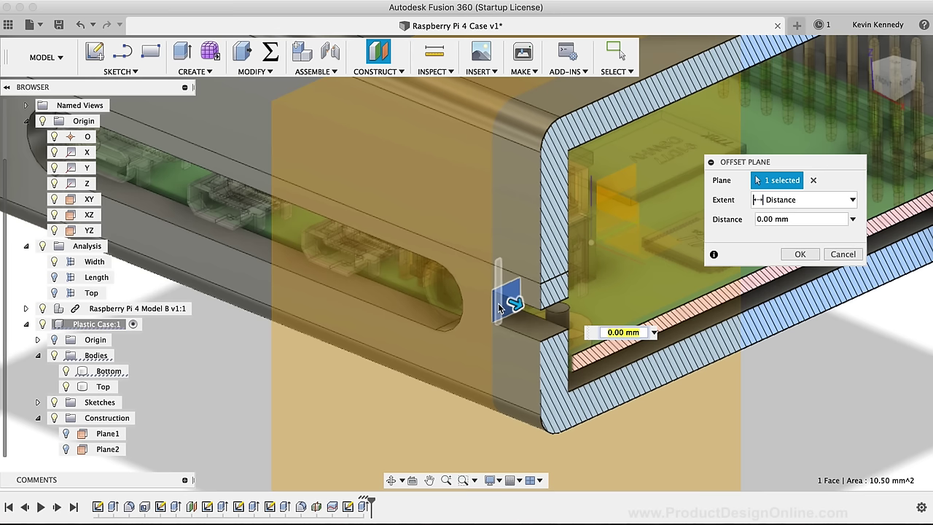
text(0.5)
key(Return)
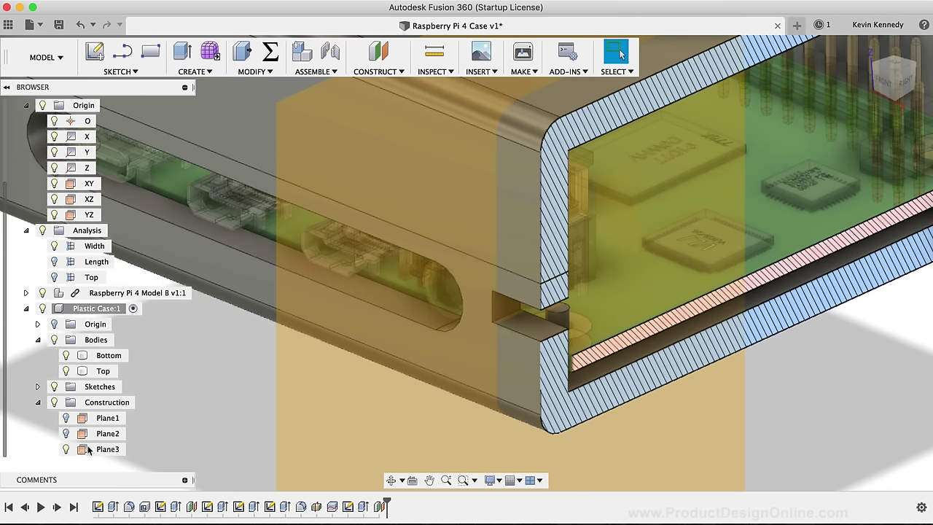
Step: Start a sketch on the new offset plane and hide the Raspberry Pi 4 board component
right_click(107, 449)
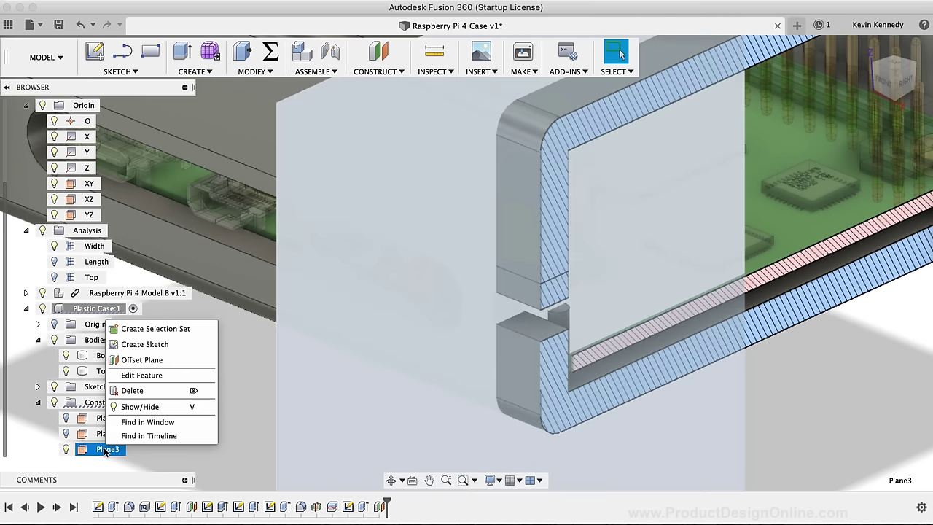
click(144, 344)
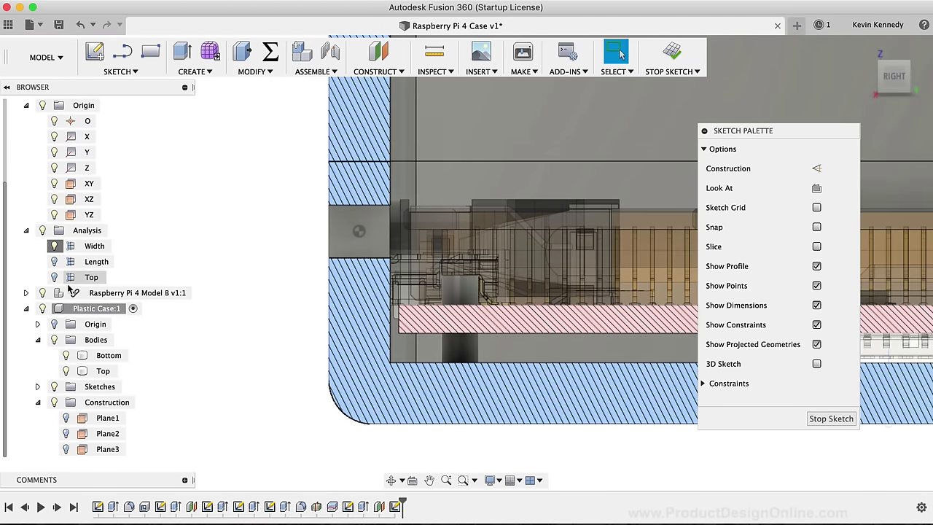
click(43, 292)
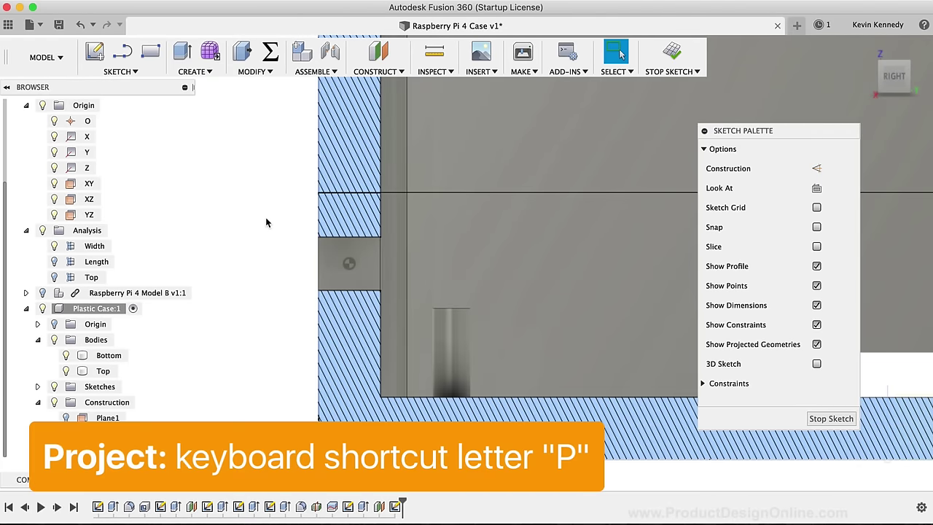
Step: Project the inner wall edges of the Top and Bottom bodies and the cutout's upper face into the sketch
key(p)
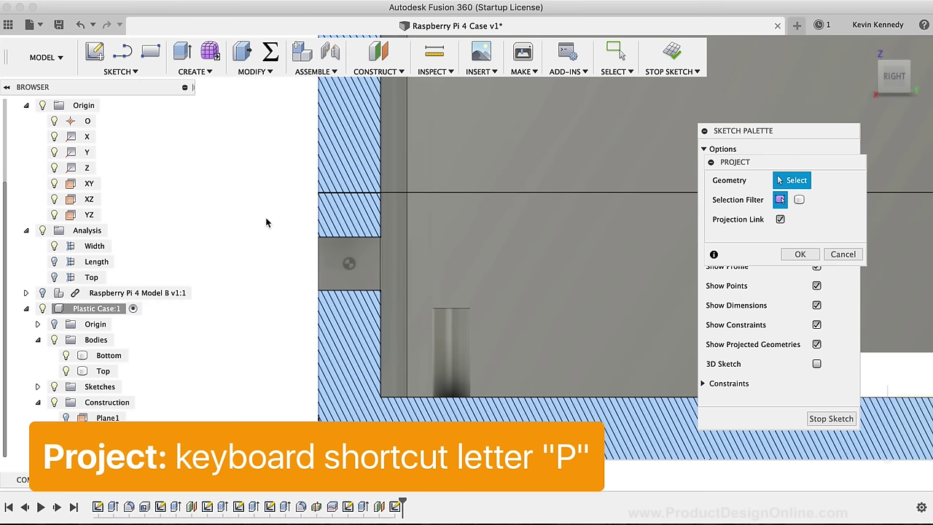
click(349, 152)
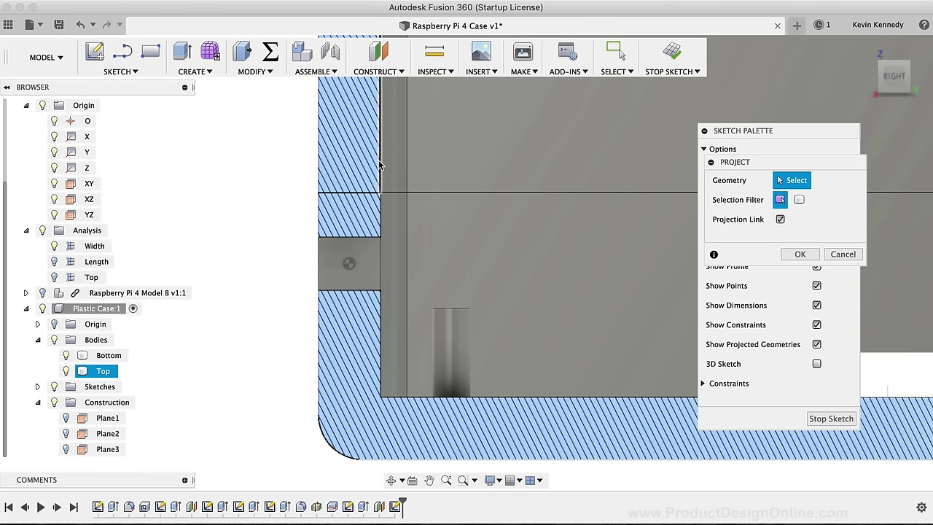
click(379, 167)
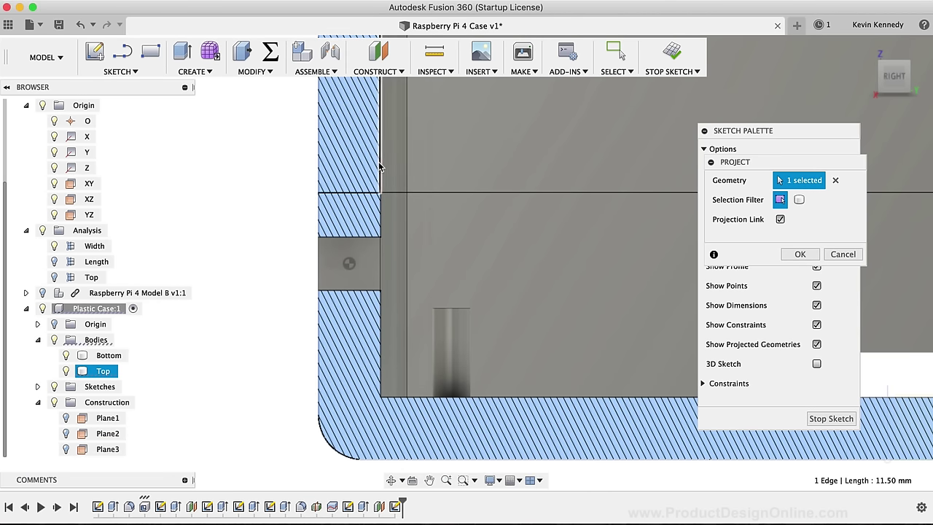
click(379, 214)
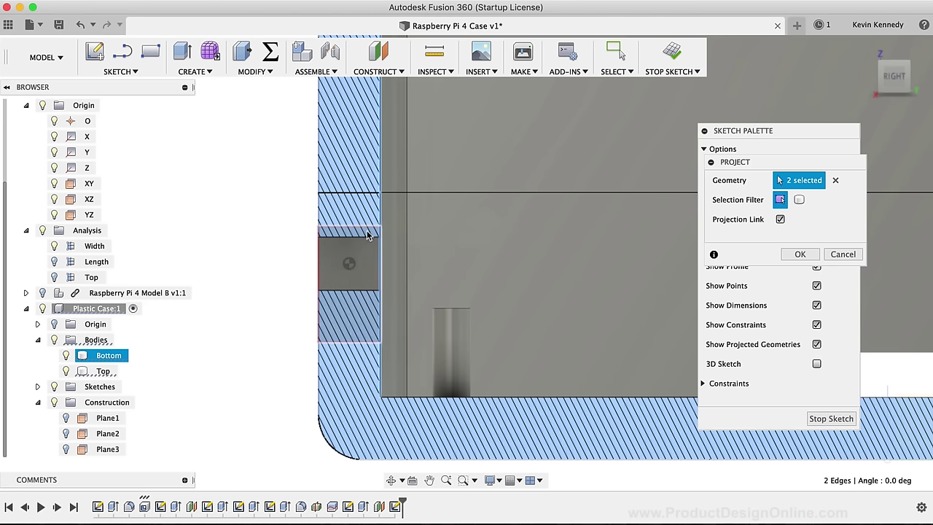
click(367, 234)
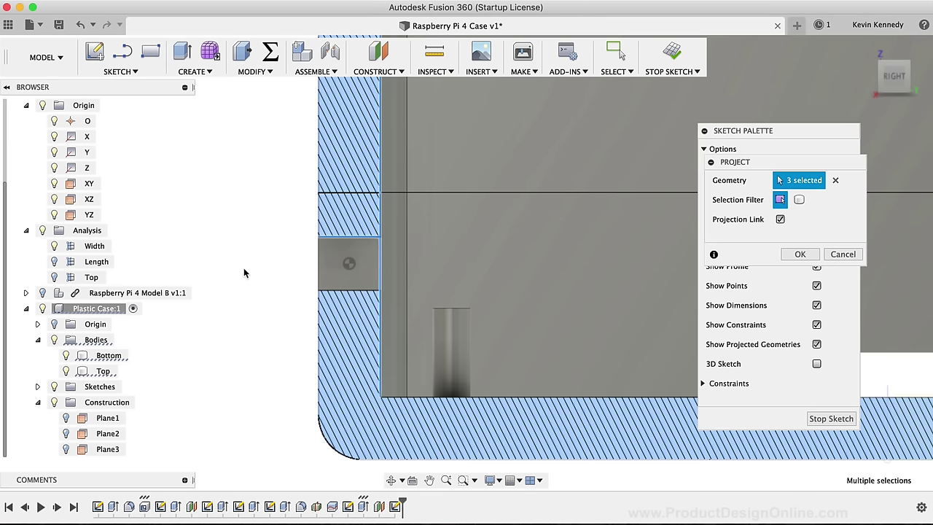
click(799, 253)
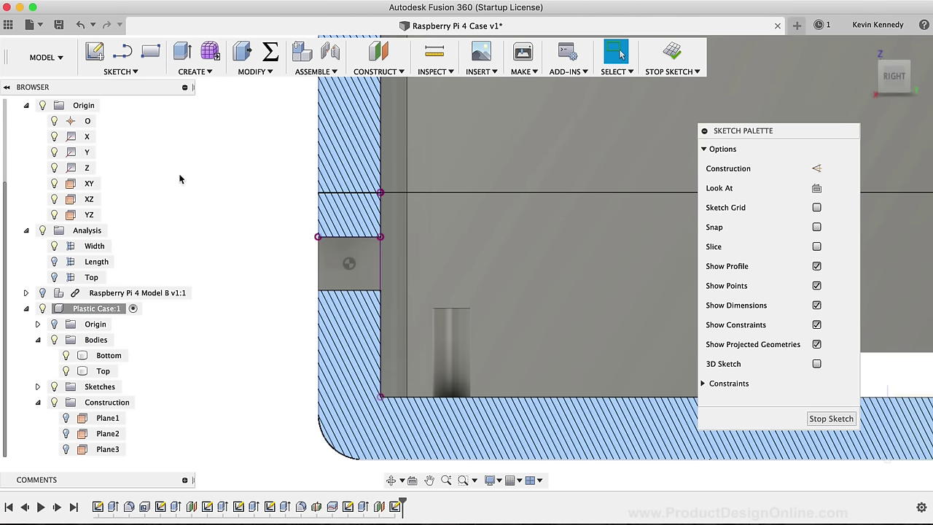
Step: Draw an 8 mm vertical line up the inner wall from the cutout's upper inner corner
click(121, 51)
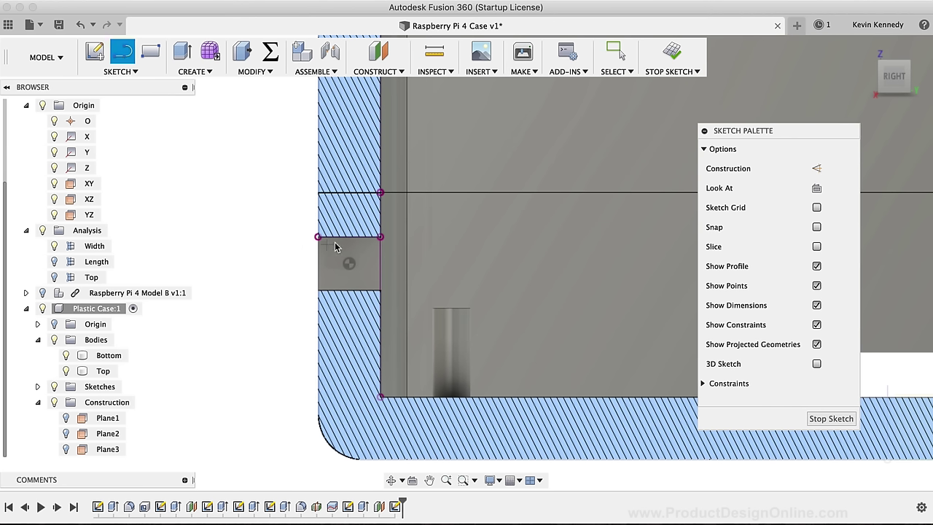
click(381, 237)
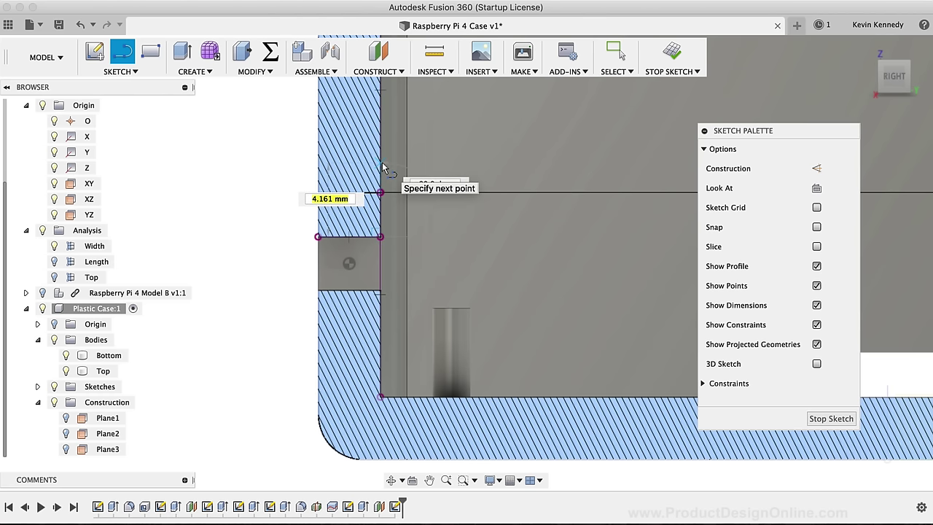
text(8)
key(Tab)
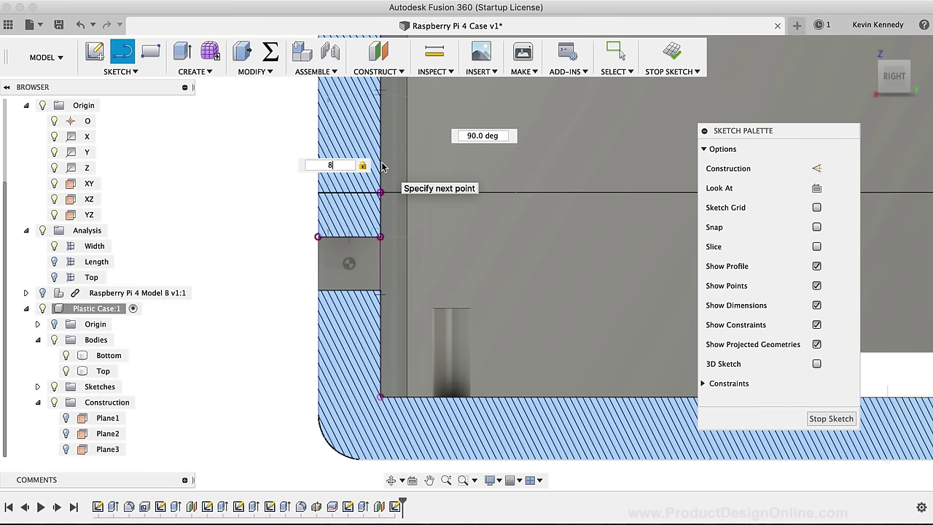
key(Return)
key(Escape)
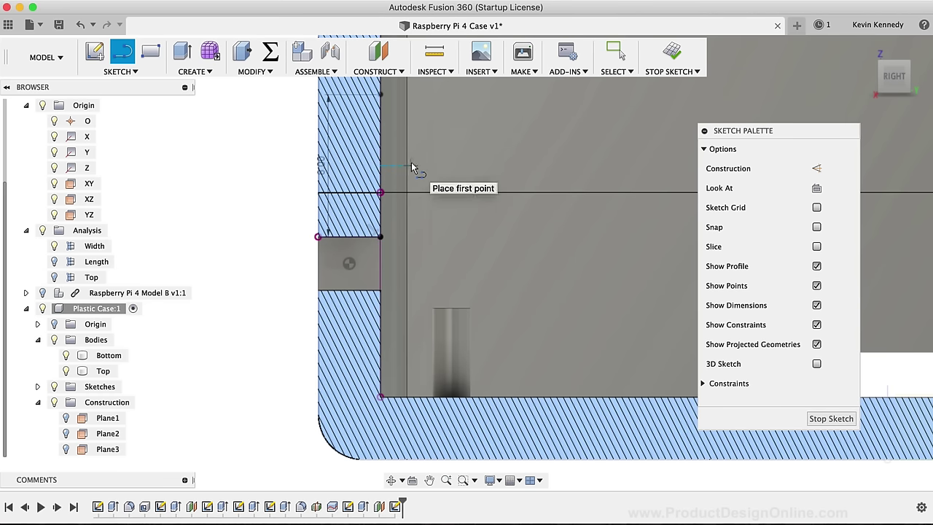
Step: Draw a 2 mm horizontal line from the upper end of the 8 mm line toward the case interior
key(2)
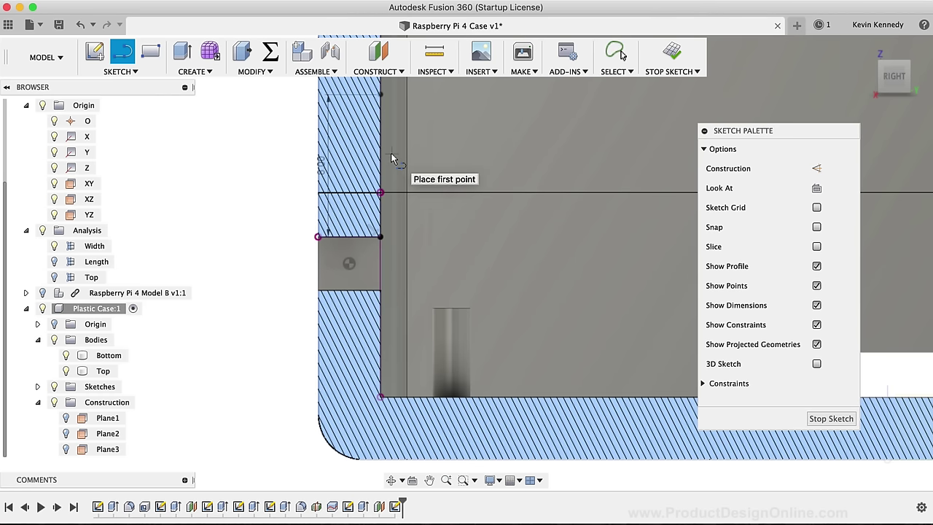
key(super+z)
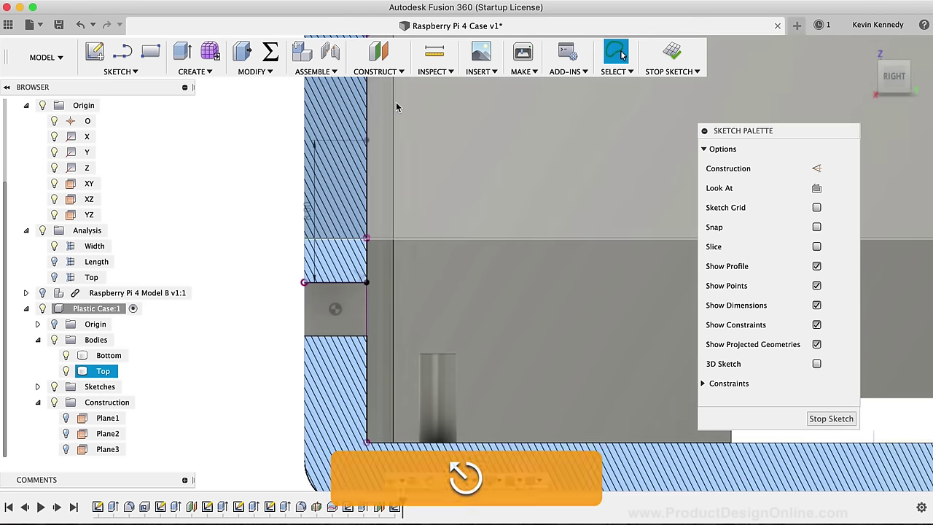
click(366, 141)
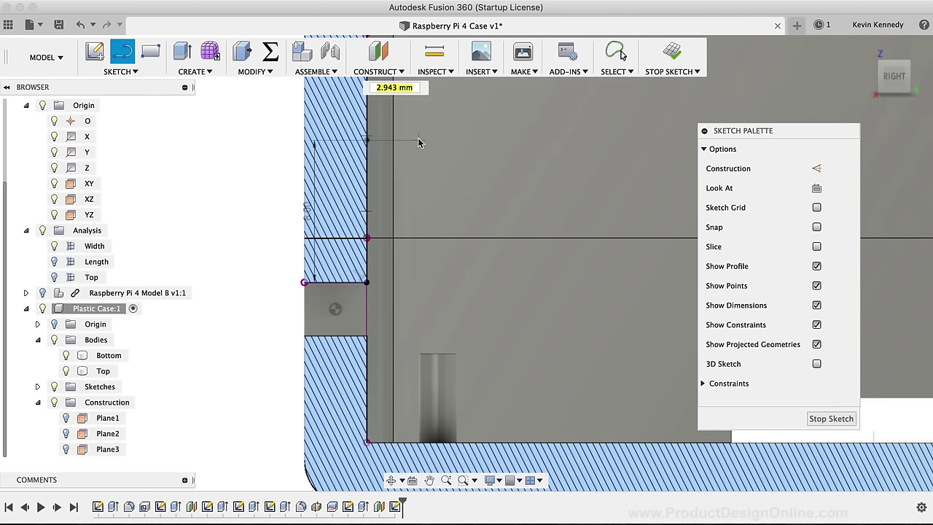
text(2)
key(Tab)
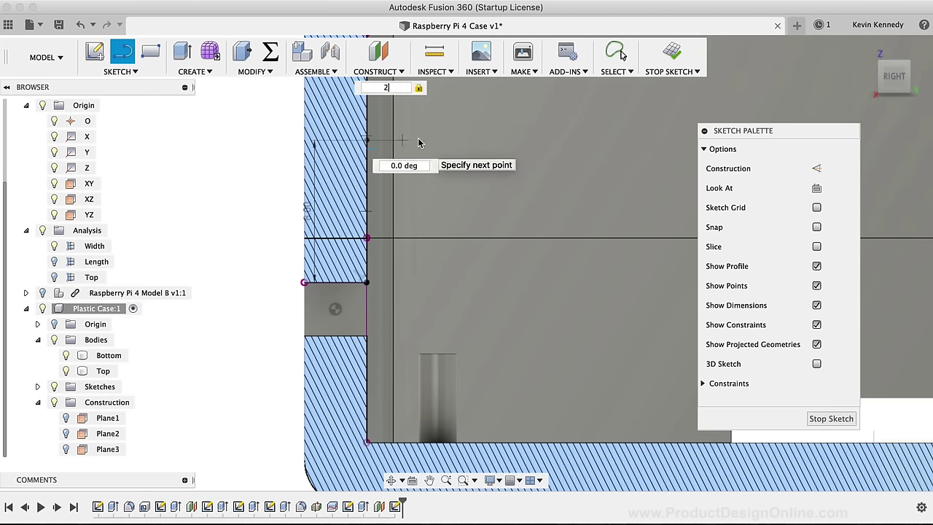
key(Return)
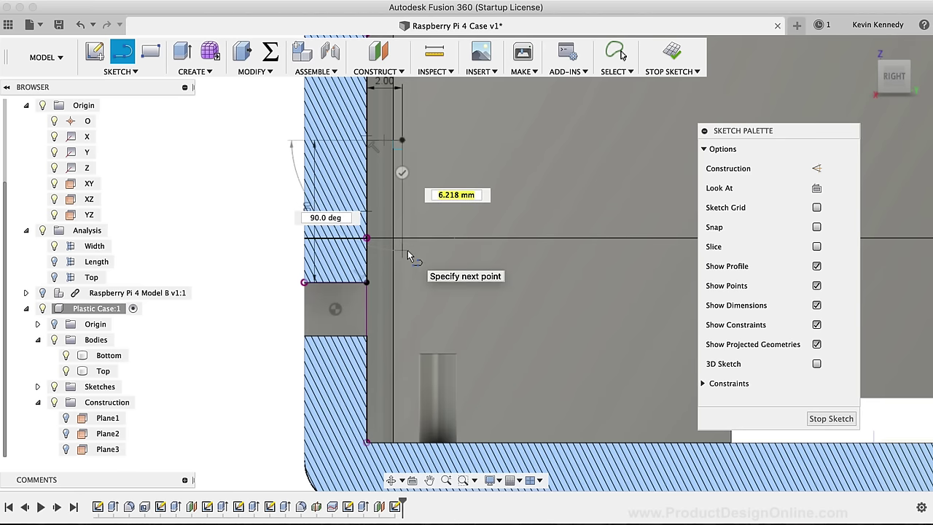
Step: Continue the clip profile with a 10 mm vertical line downward and a 6 mm horizontal line outward through the cutout
text(10)
key(Tab)
key(Return)
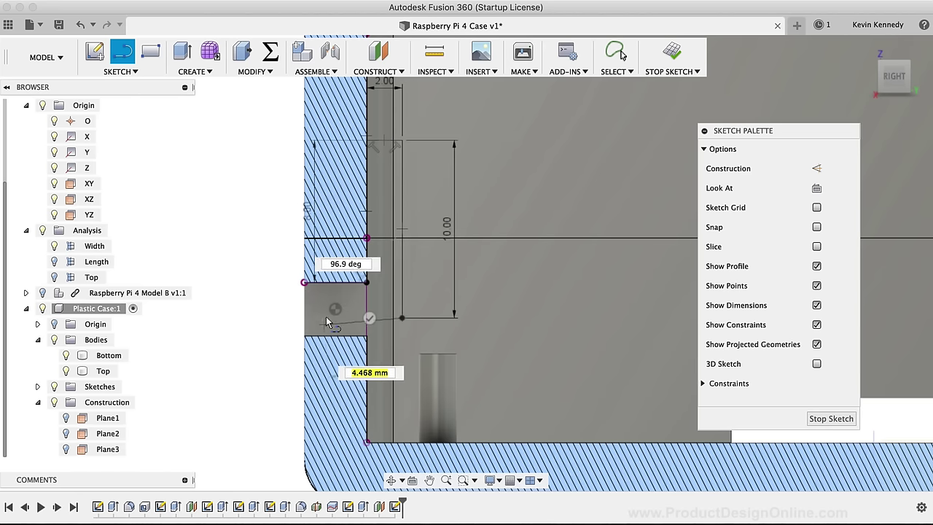
text(6)
key(Tab)
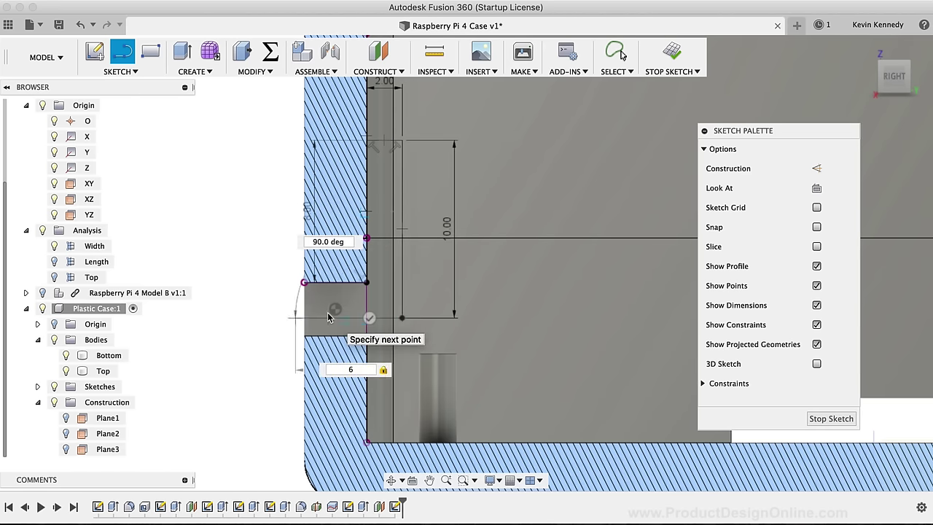
key(Return)
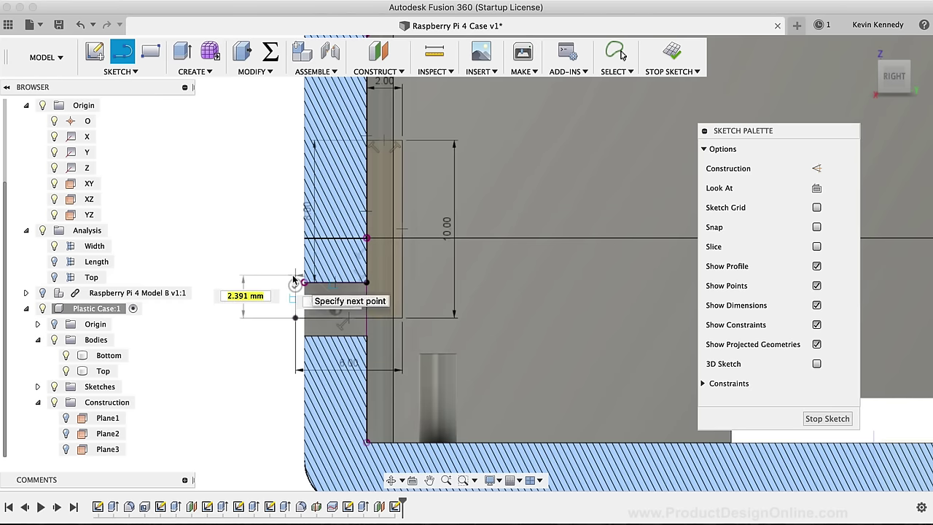
text(2)
key(Tab)
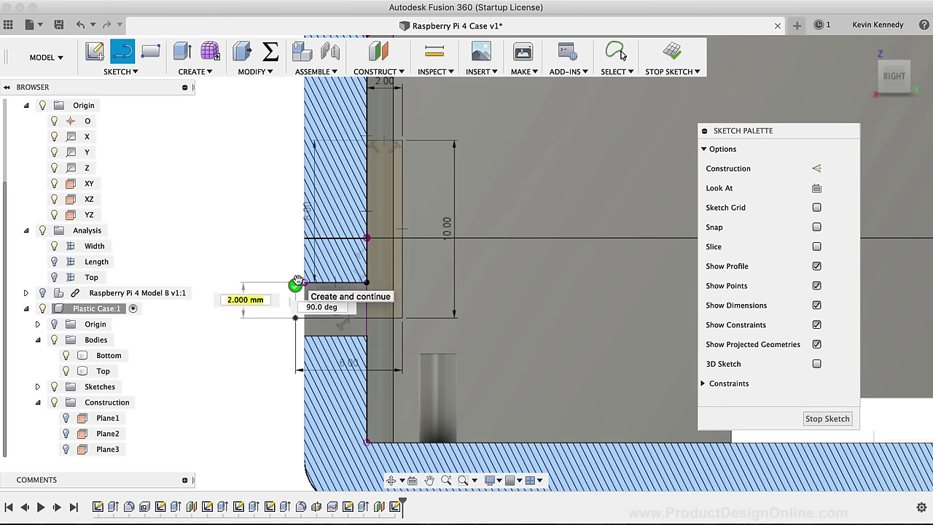
key(Return)
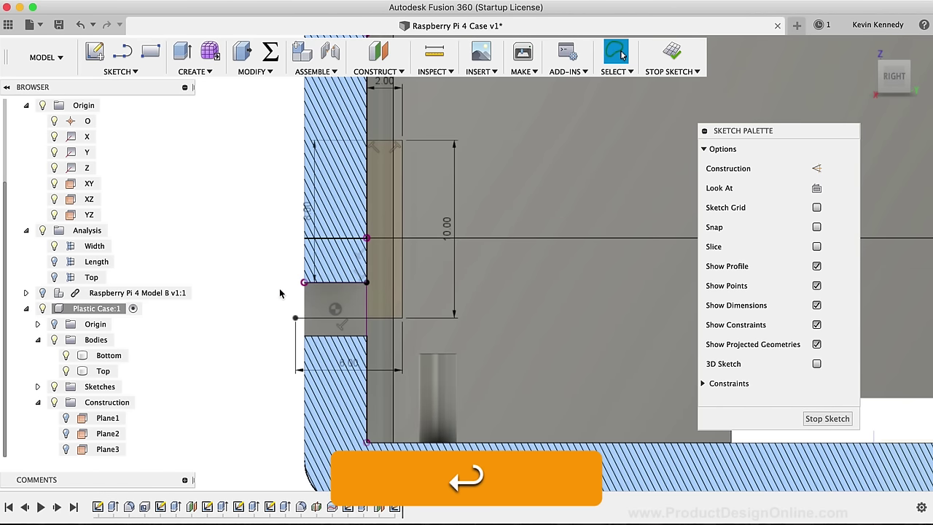
Step: Draw a 2 mm line up from the outer end of the 6 mm line and close the profile at the cutout's upper inner corner
key(l)
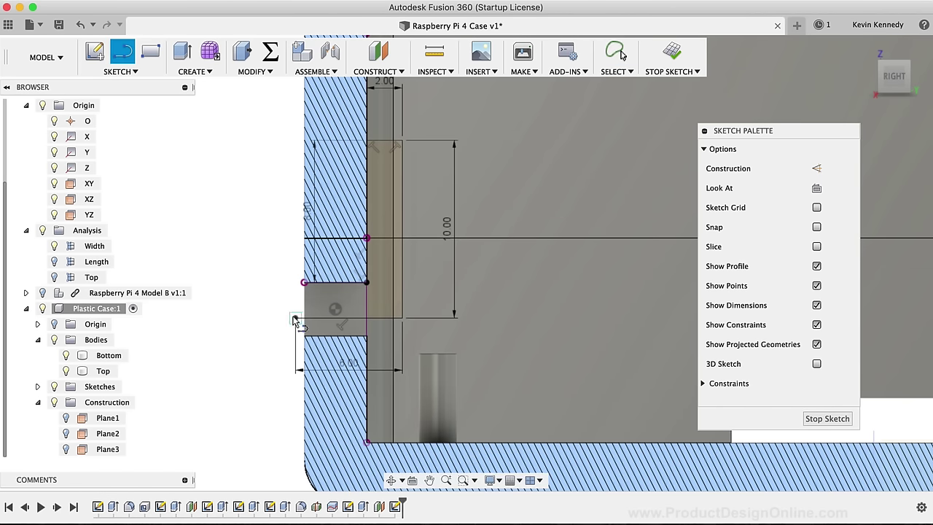
click(295, 319)
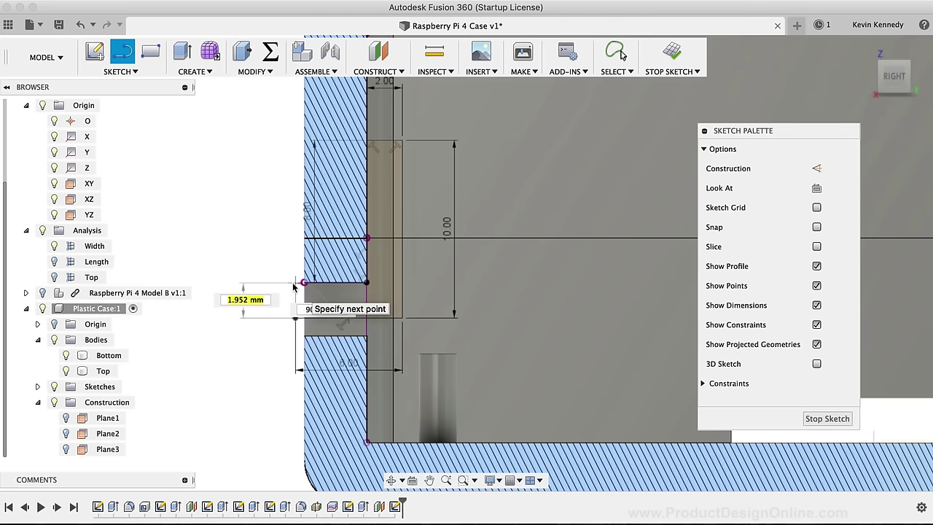
text(2)
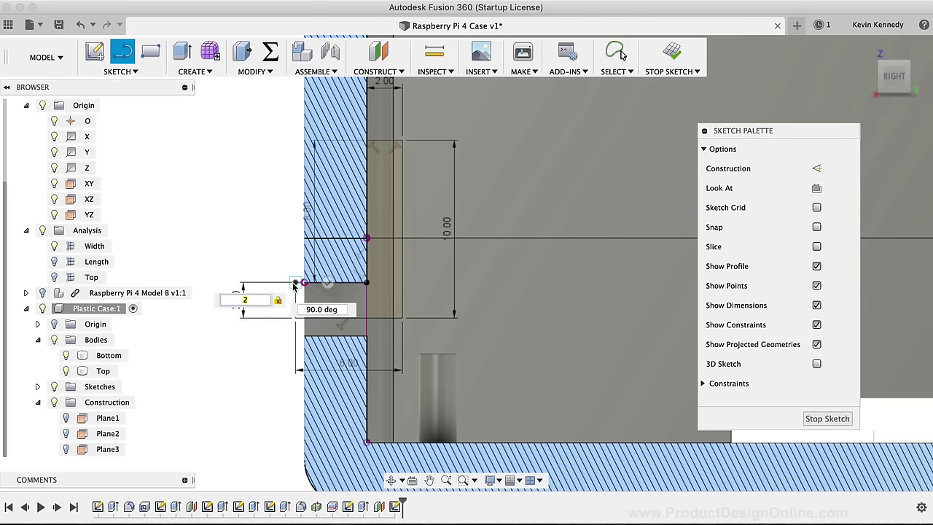
key(Return)
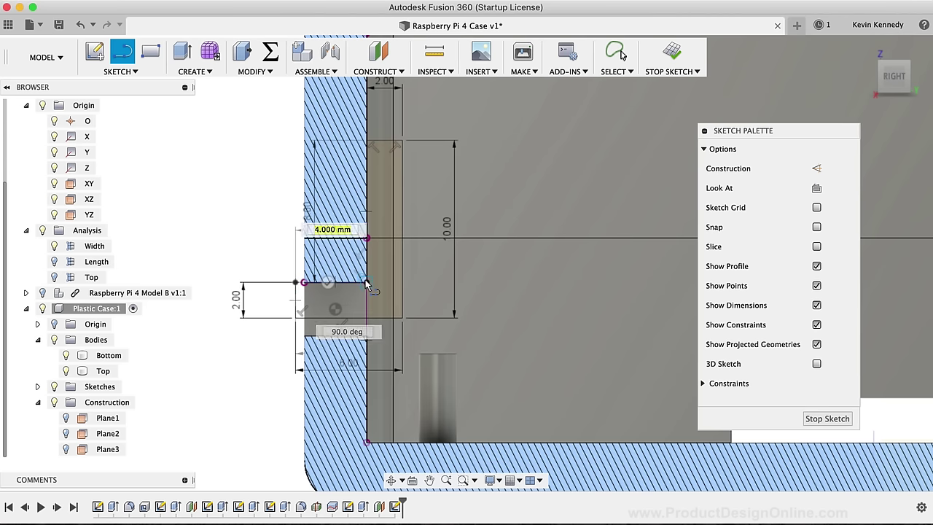
double_click(366, 282)
key(Escape)
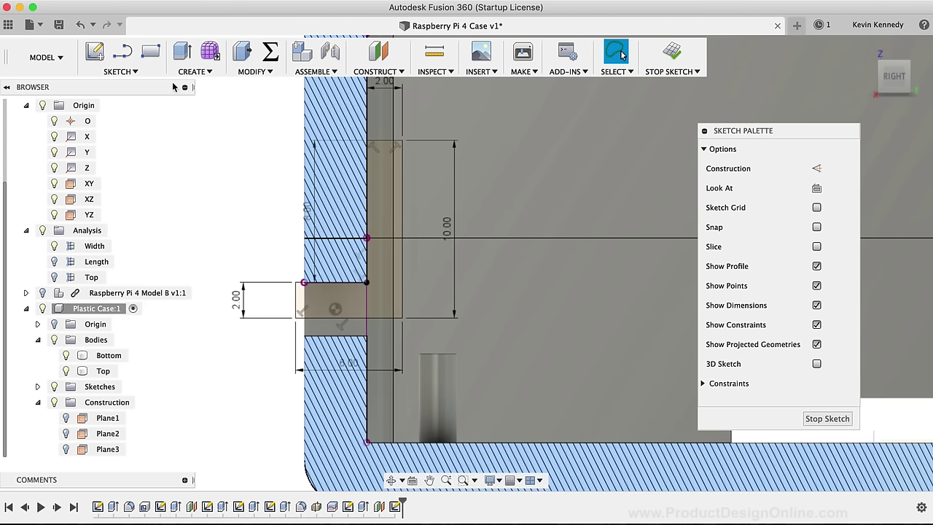
Step: Extrude both clip profiles 5 mm with the Join operation, hiding the Bottom body so they join only the Top body
click(182, 55)
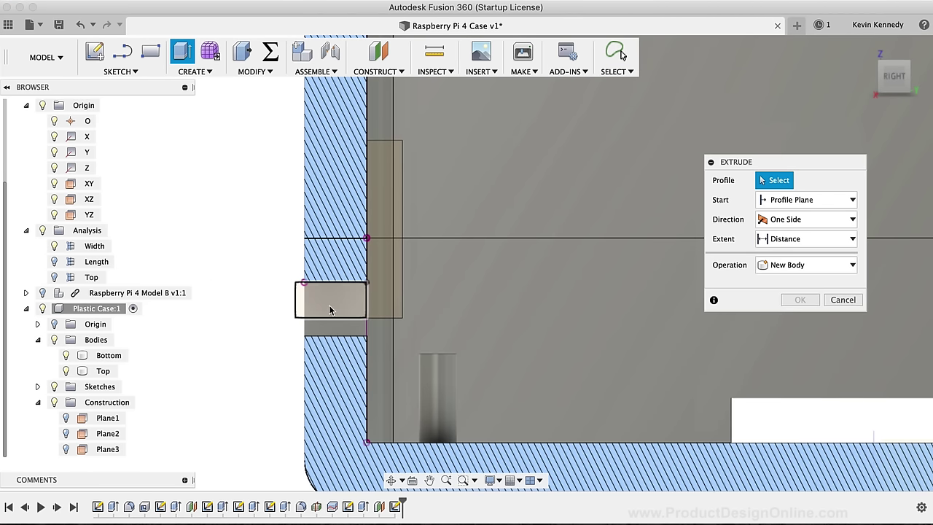
click(341, 306)
click(375, 290)
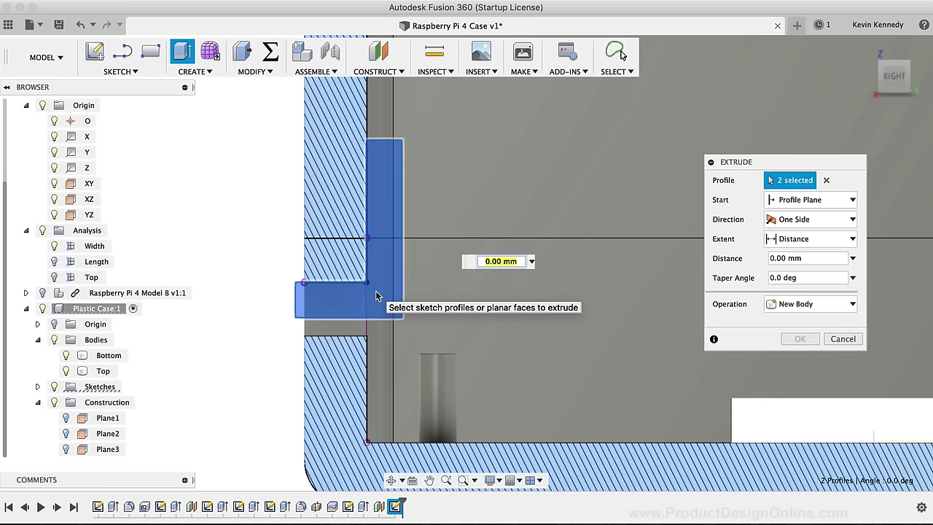
text(5)
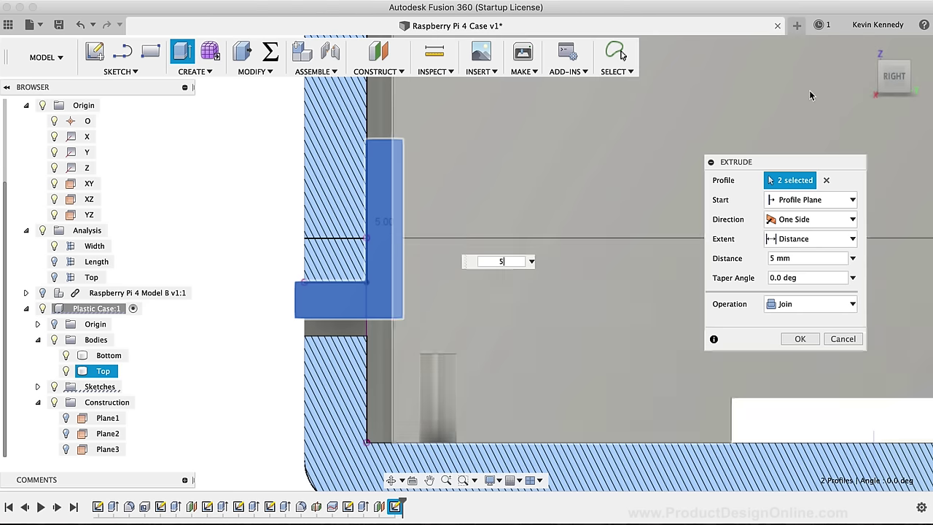
click(882, 67)
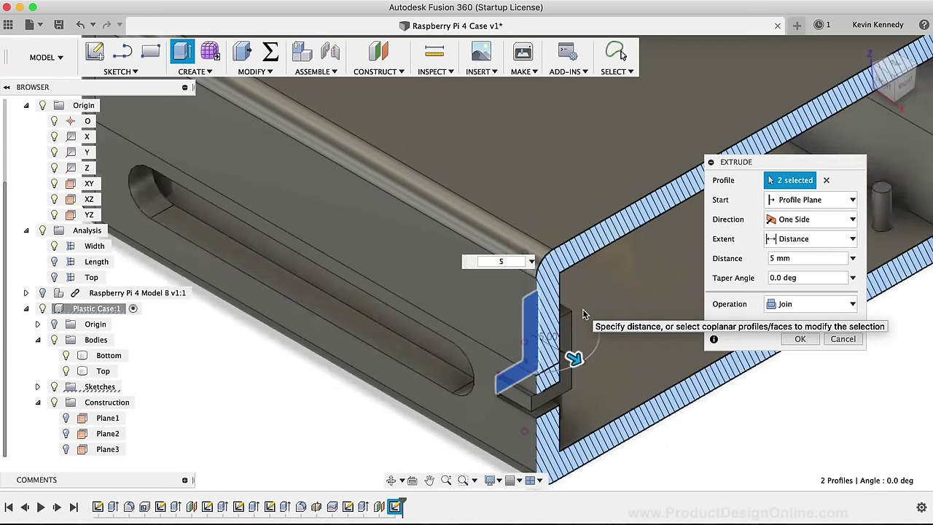
middle_drag(582, 309, 473, 235)
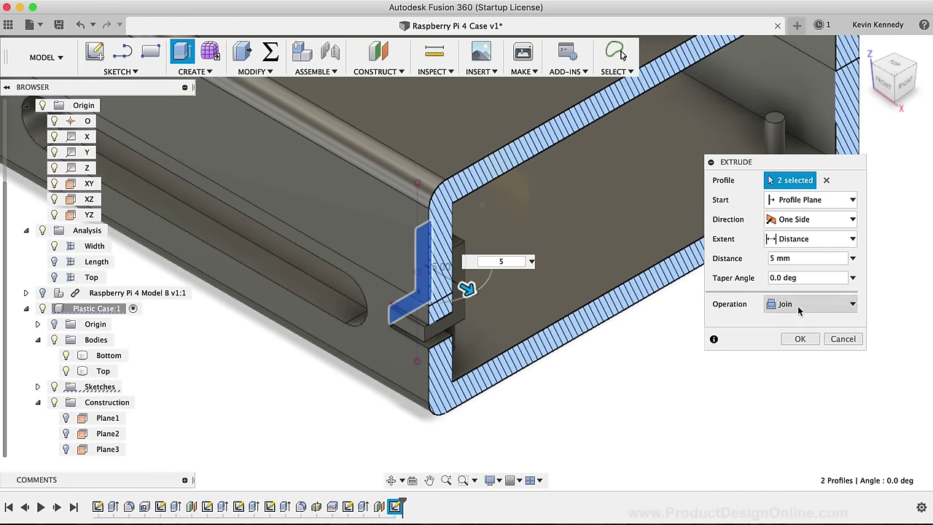
click(67, 355)
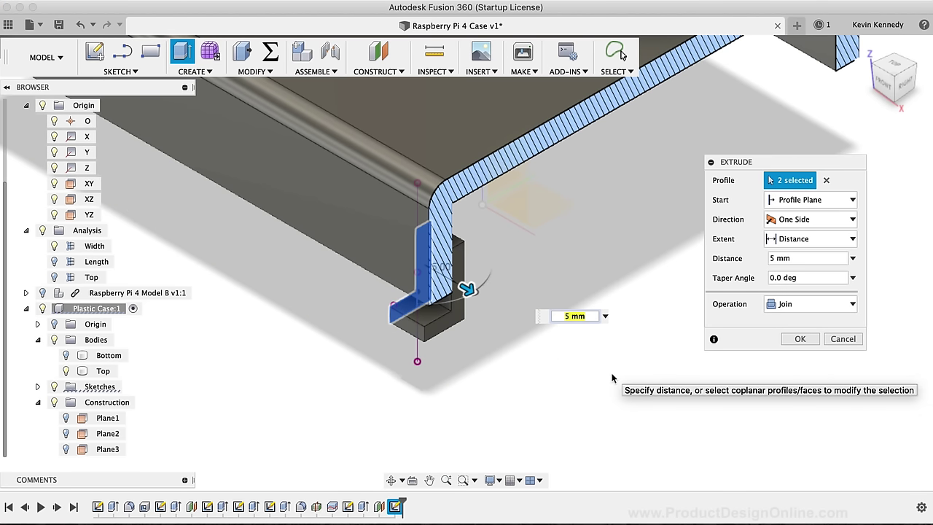
click(802, 339)
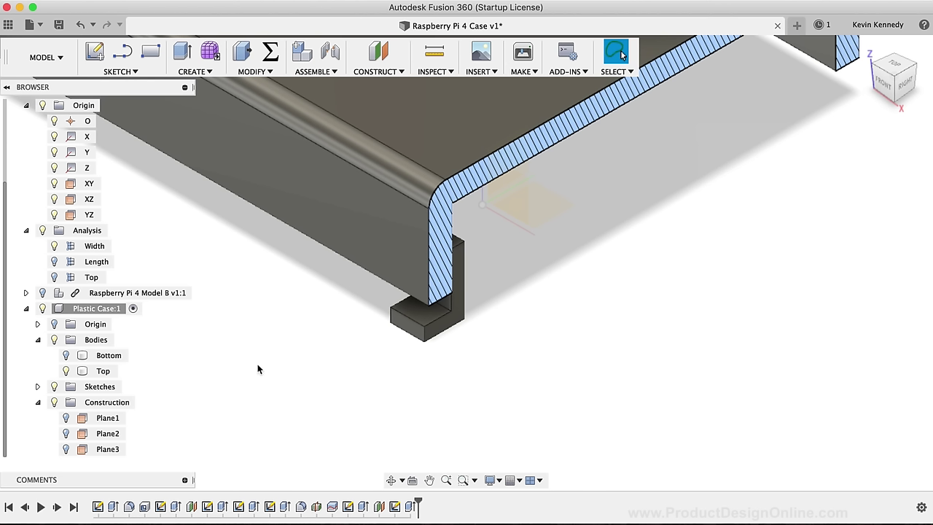
Step: Chamfer the lower outer edge of the clip's hook with an equal distance of 2 mm
click(252, 71)
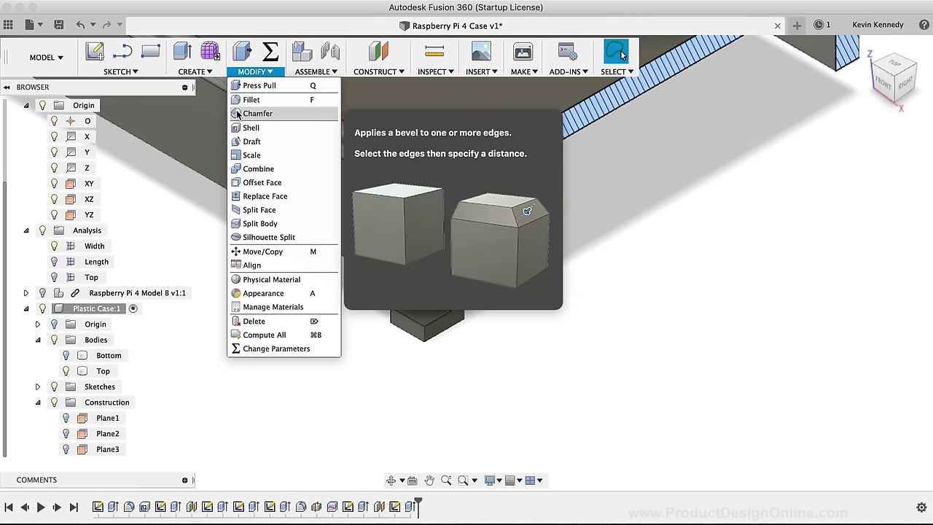
click(256, 114)
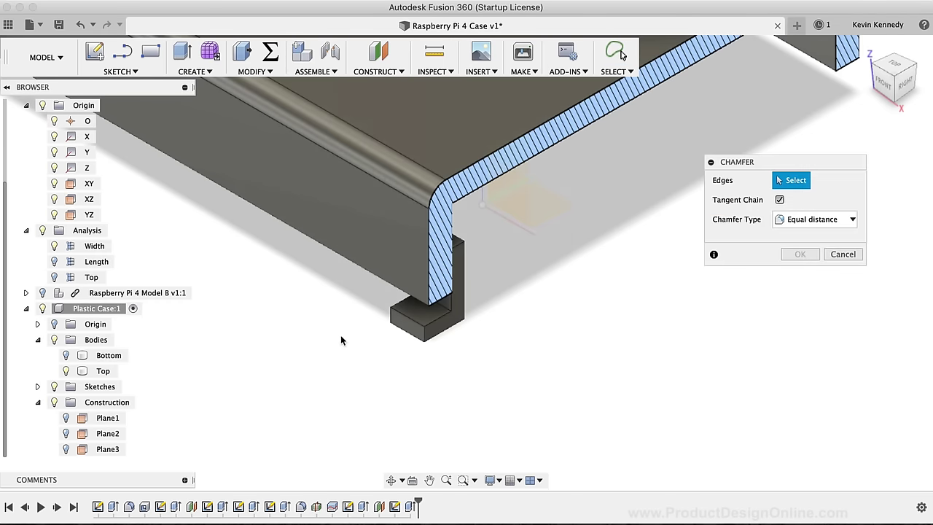
click(410, 336)
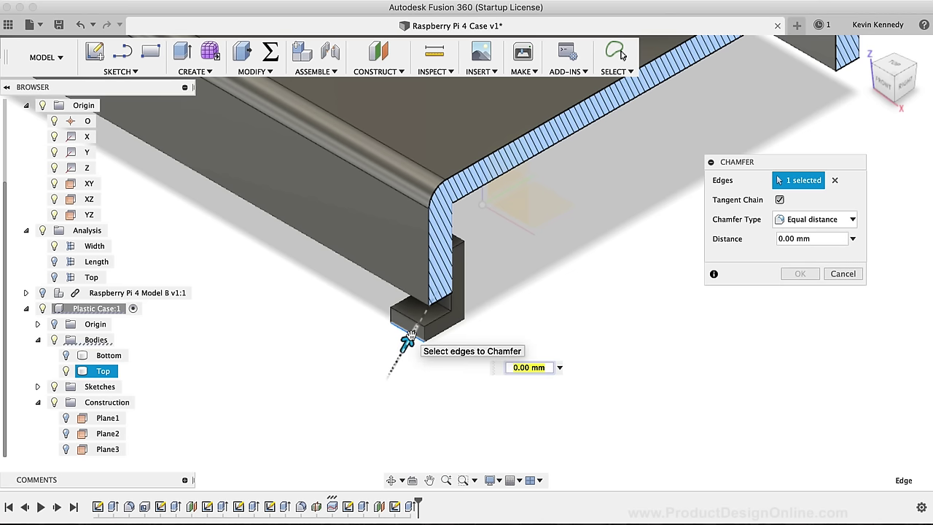
text(2)
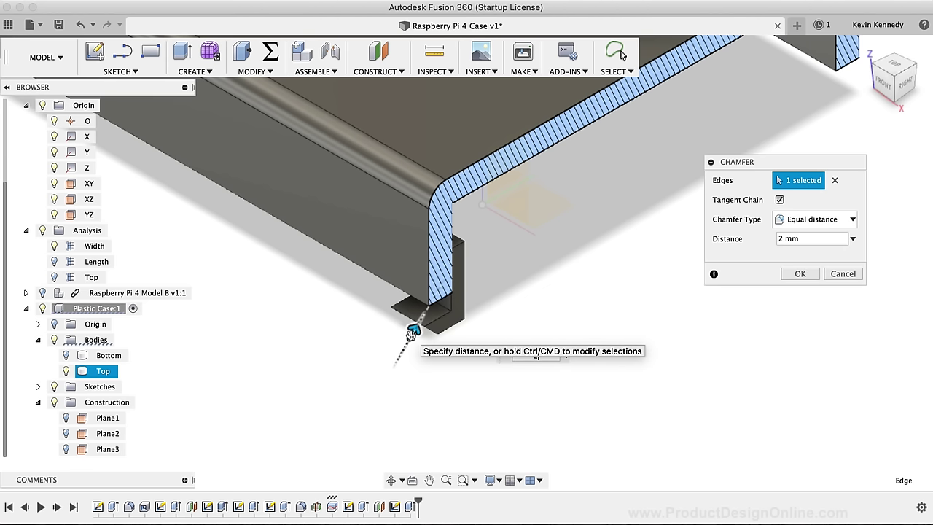
click(801, 274)
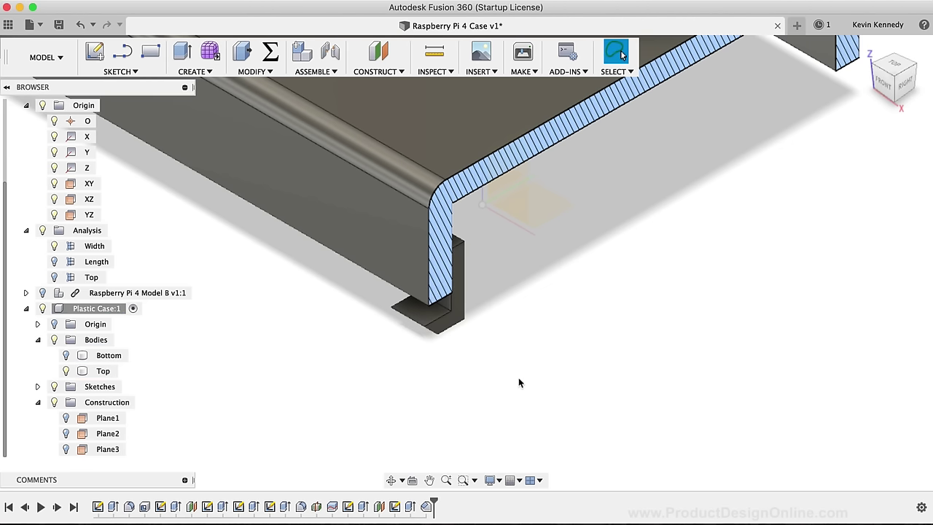
Step: Chamfer the sharp outer tip edge of the clip's hook with an equal distance of 1 mm
right_click(461, 386)
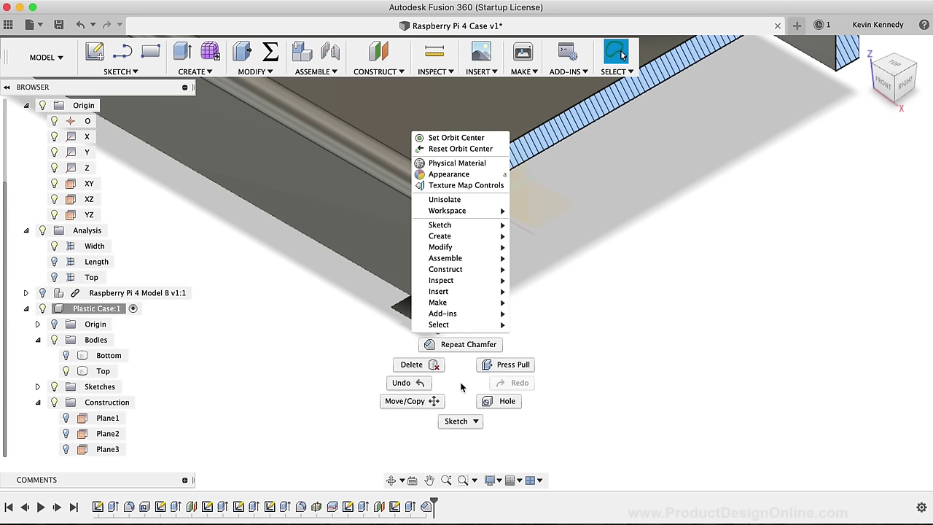
click(457, 345)
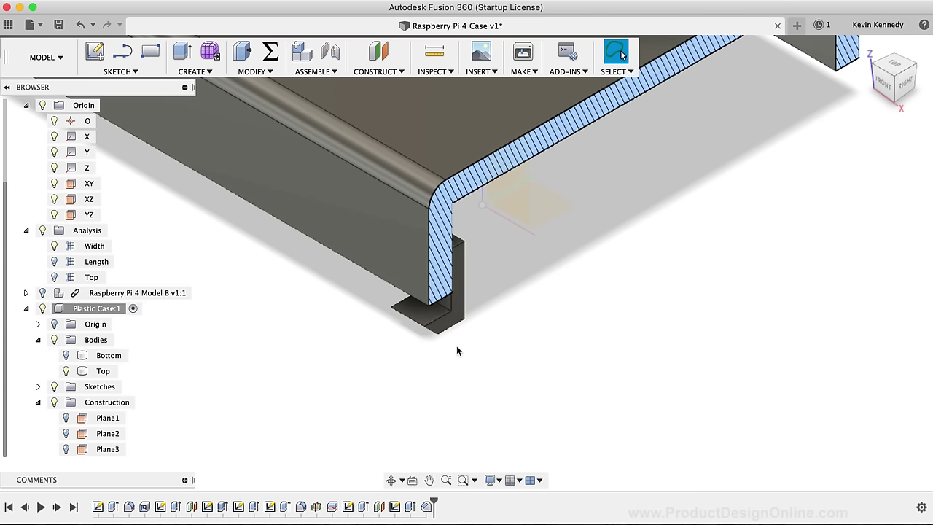
click(406, 319)
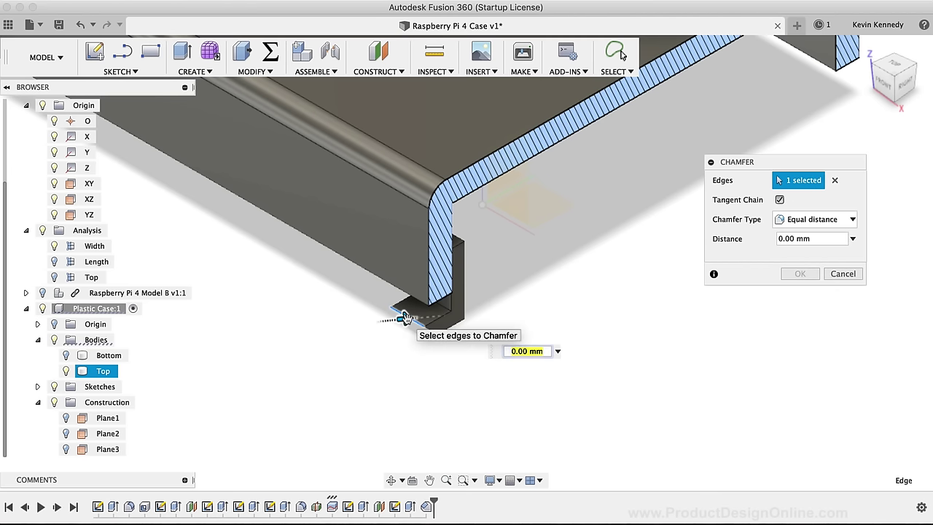
text(1)
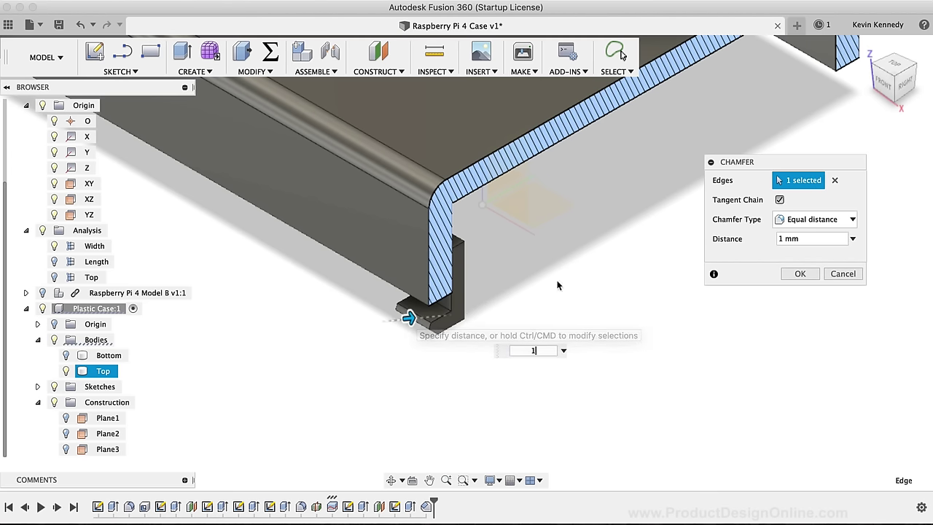
click(800, 273)
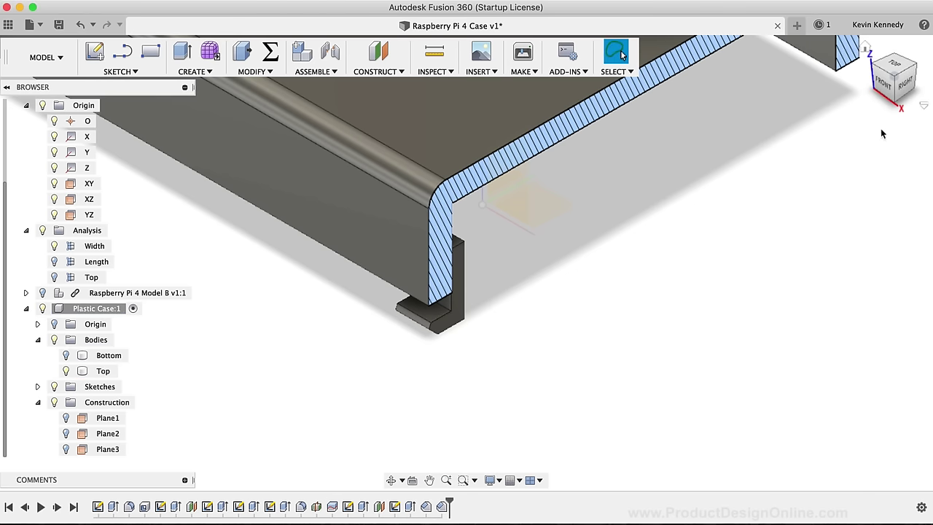
drag(897, 94, 867, 97)
click(342, 186)
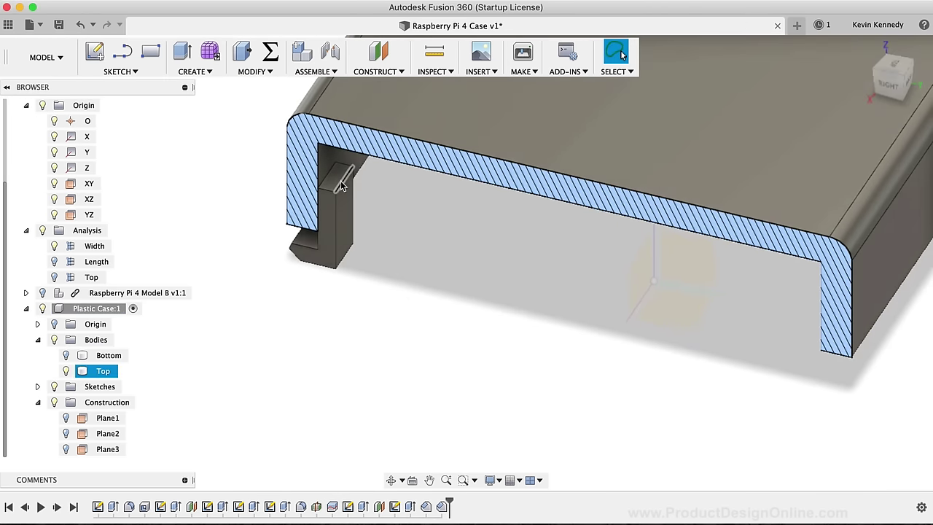
click(357, 279)
scroll(357, 279, up, 3)
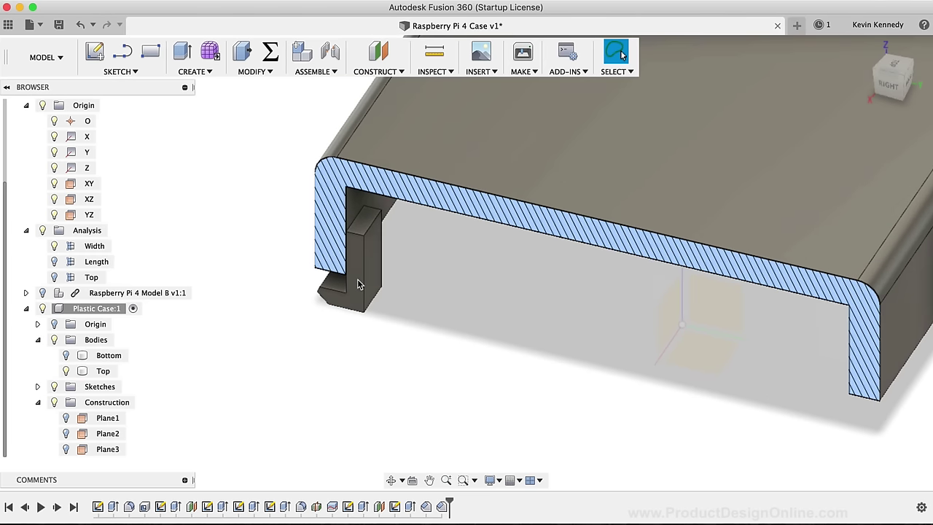
scroll(357, 282, up, 2)
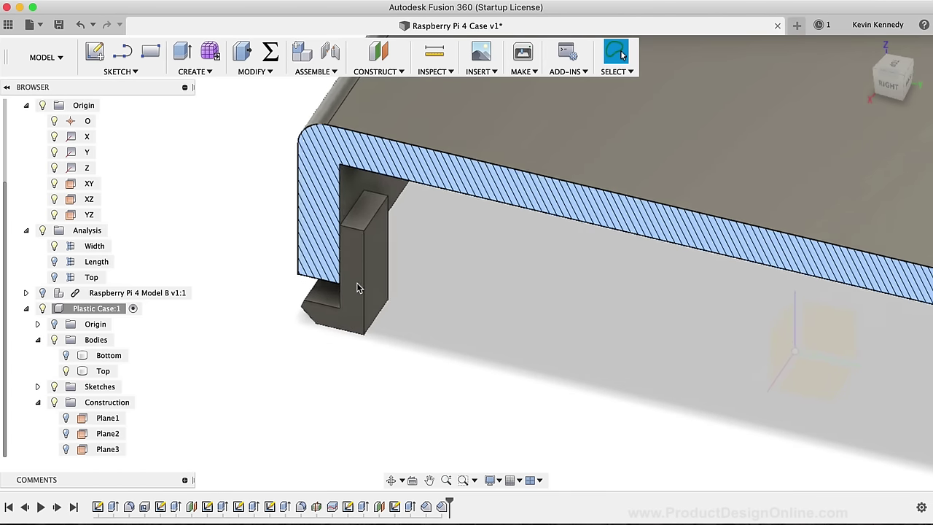
Step: Chamfer the upper edge of the clip's vertical arm, on the side facing the case interior, with an equal distance of 2 mm
right_click(350, 370)
click(353, 329)
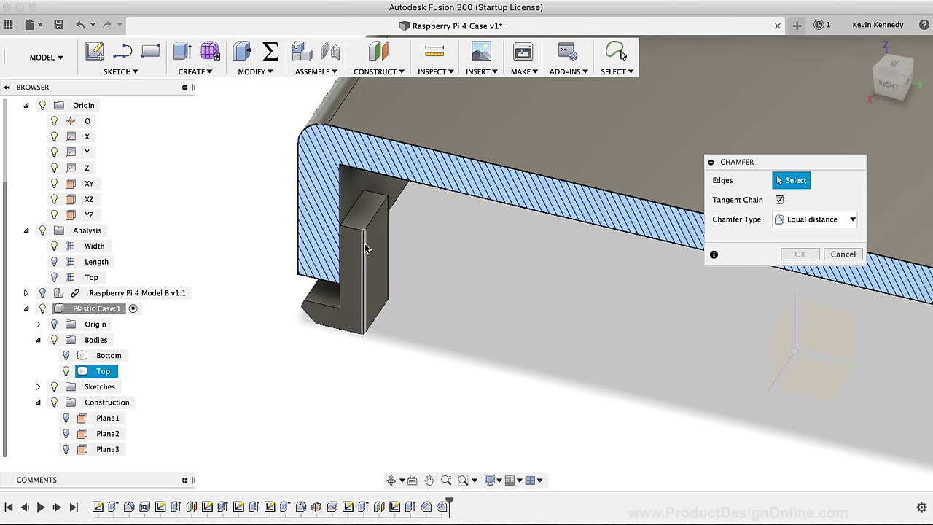
click(366, 228)
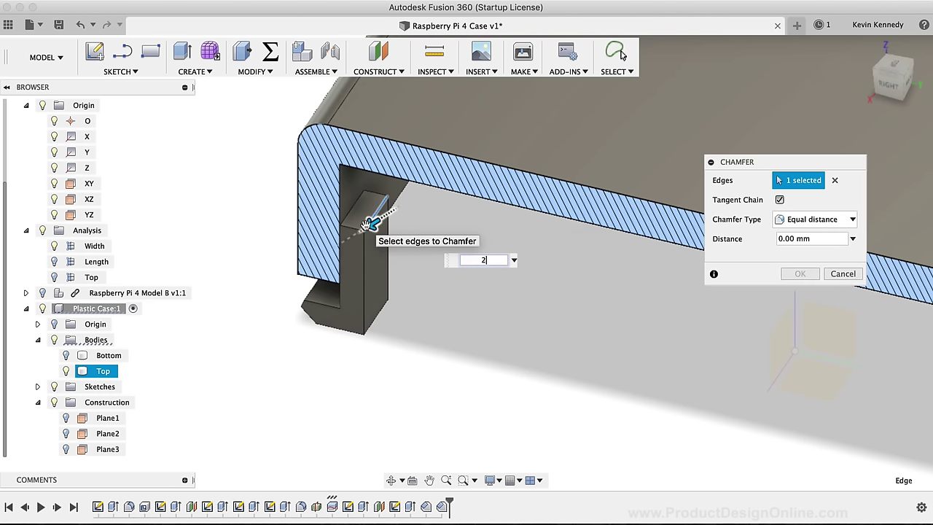
text(2)
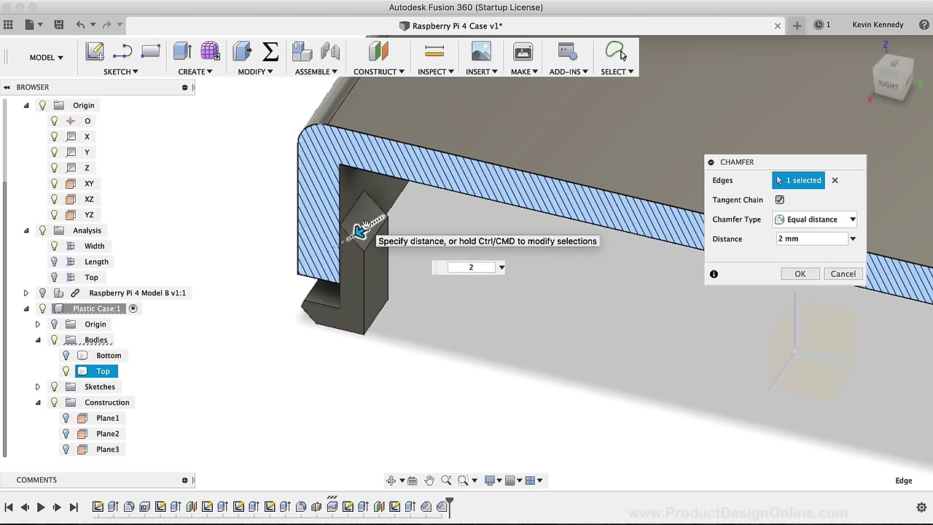
click(799, 274)
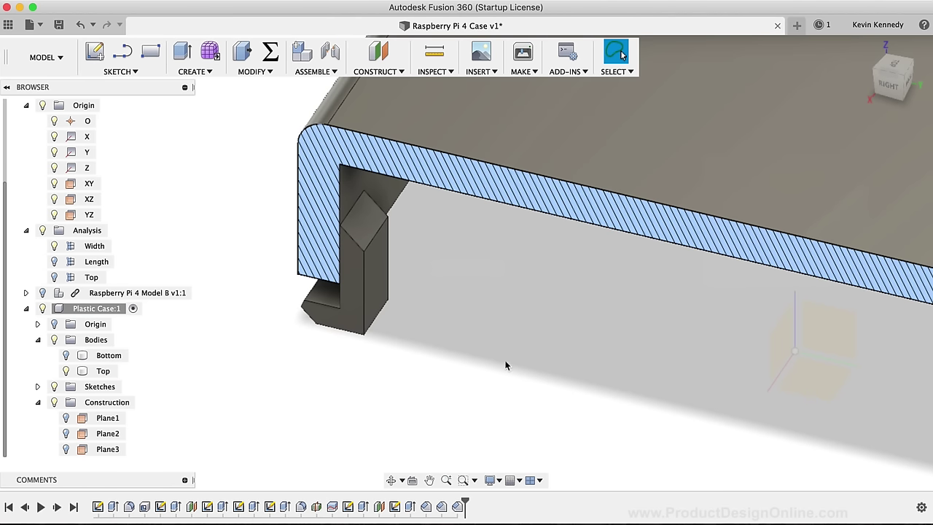
Step: Fillet the inner corner edge where the clip's hook meets its vertical arm with a 0.5 mm constant radius
click(472, 379)
click(891, 83)
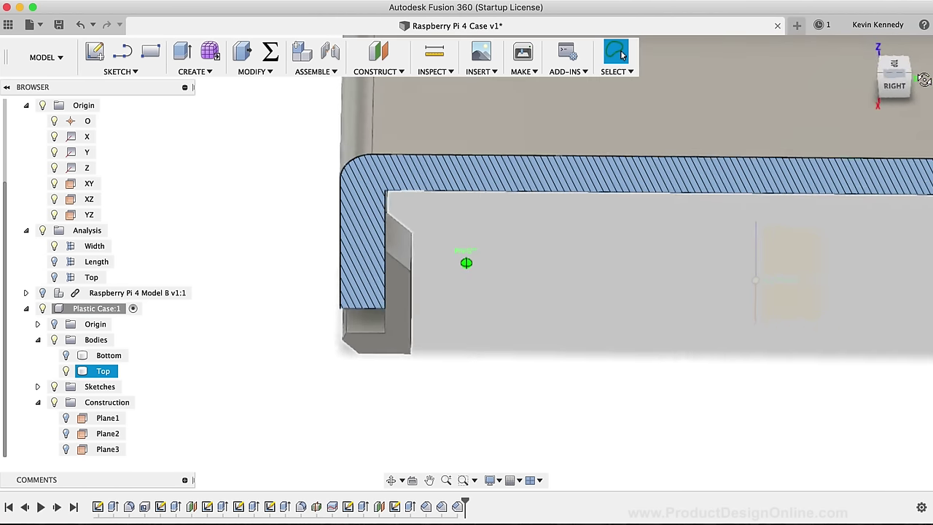
click(922, 79)
click(911, 76)
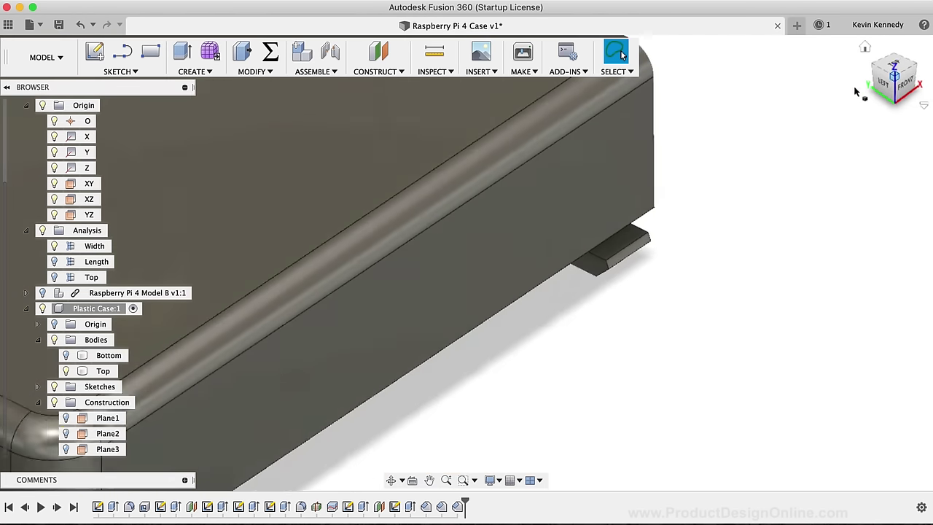
click(572, 268)
scroll(574, 274, down, 3)
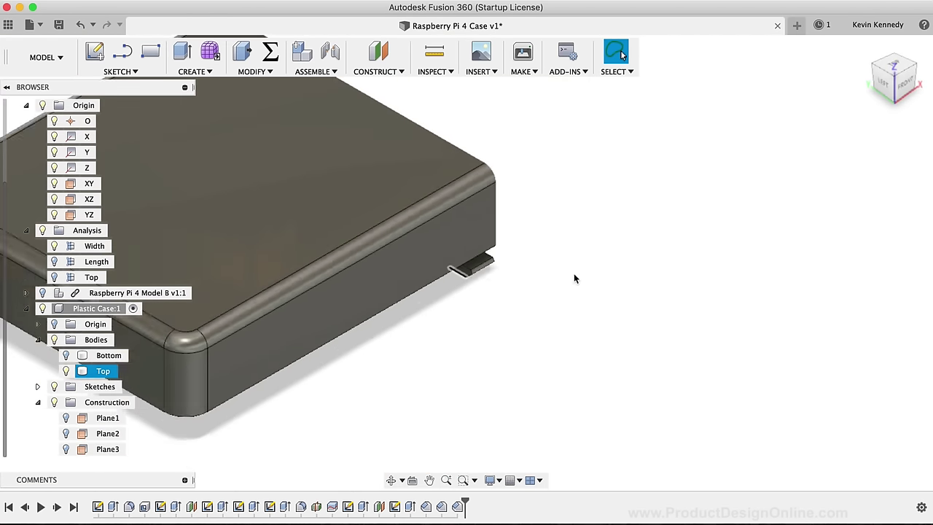
scroll(573, 277, down, 2)
click(573, 276)
click(915, 70)
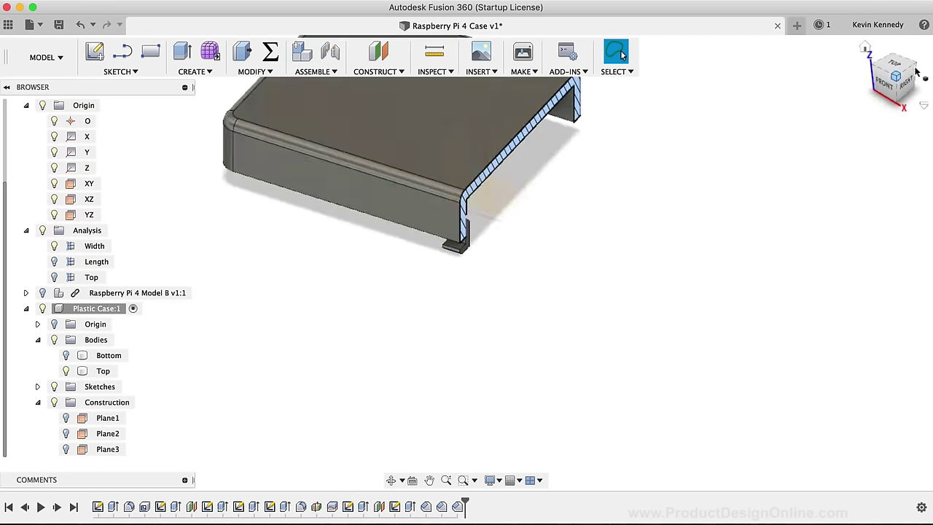
scroll(456, 250, up, 3)
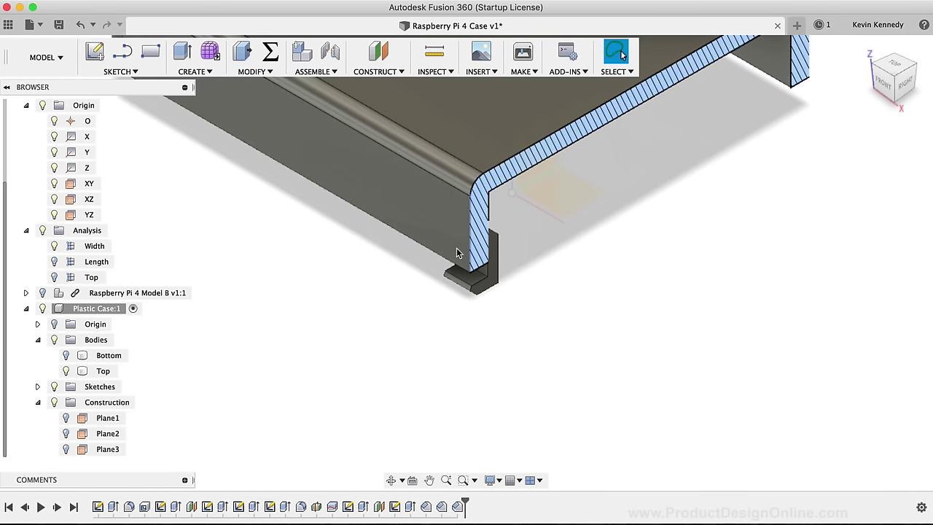
scroll(456, 252, up, 5)
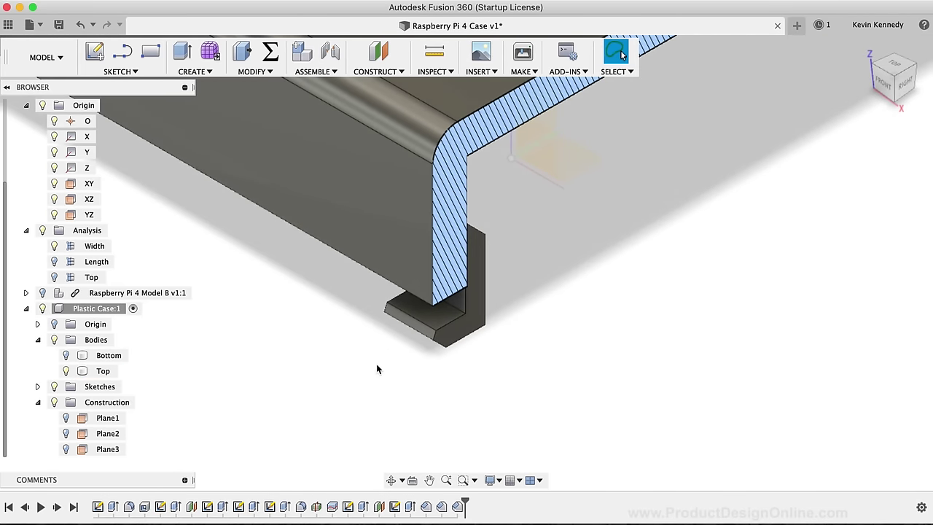
click(255, 71)
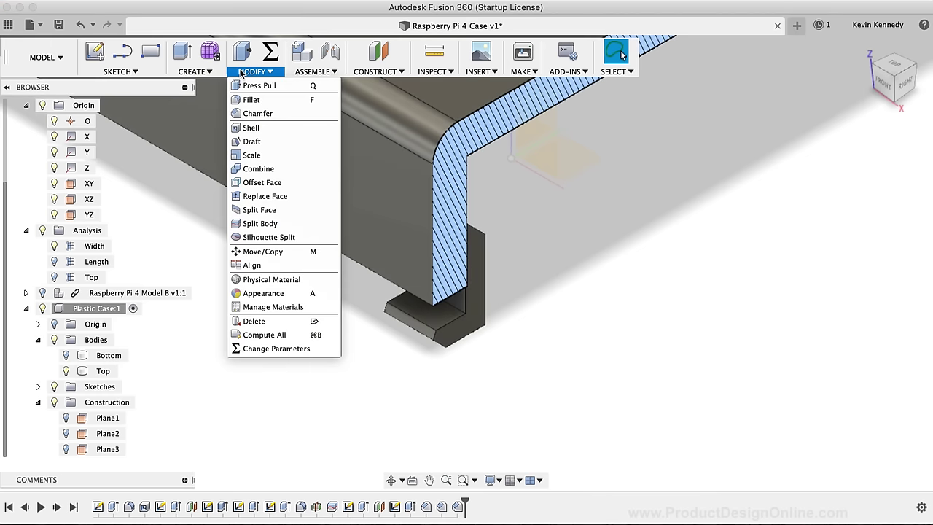
click(251, 99)
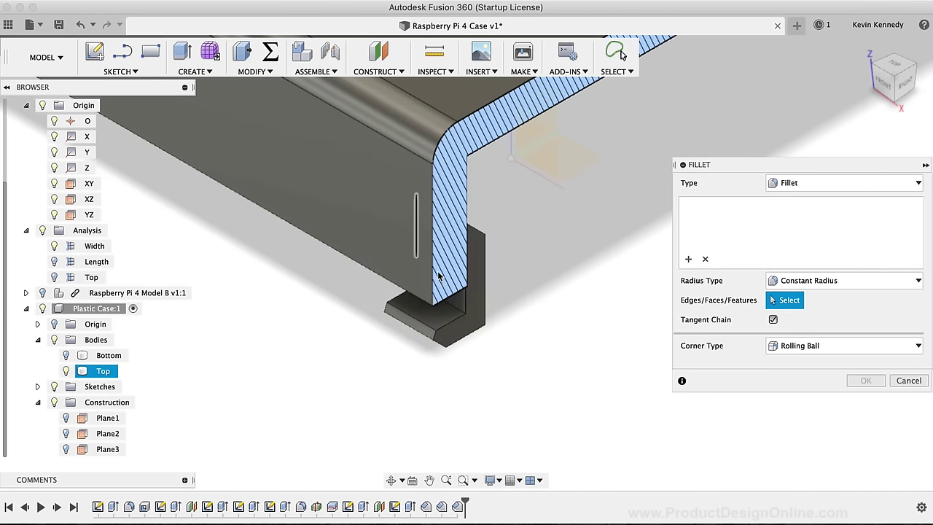
click(452, 310)
text(.5)
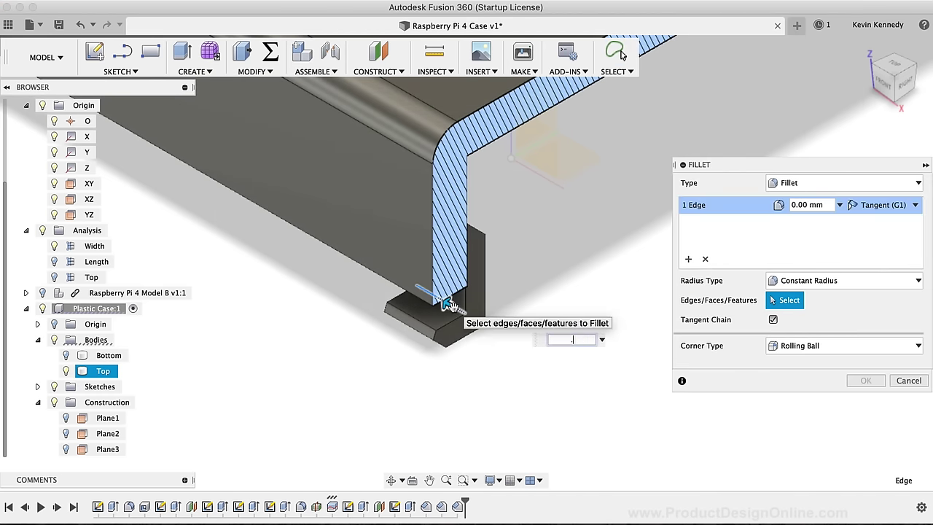
key(Return)
key(Return)
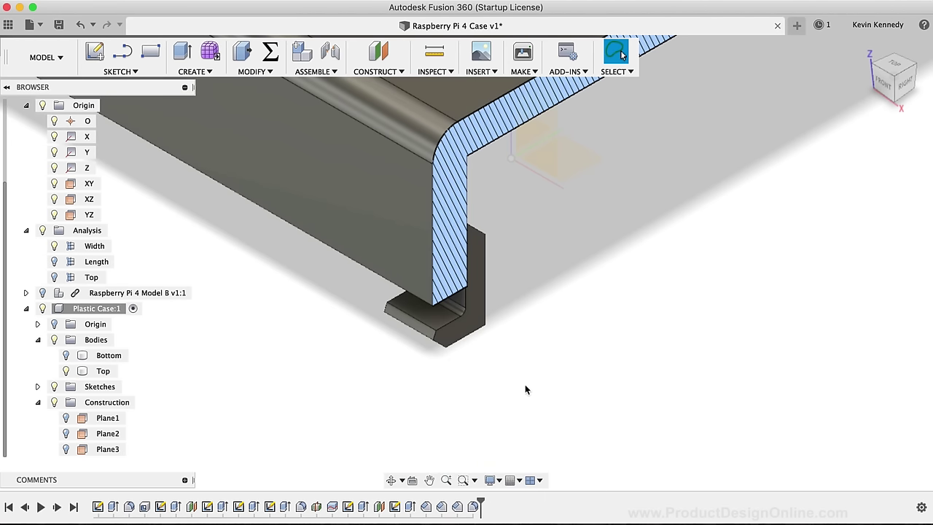
Step: Show the Bottom body again and check how the clip's hook sits in the side-wall cutout
click(65, 356)
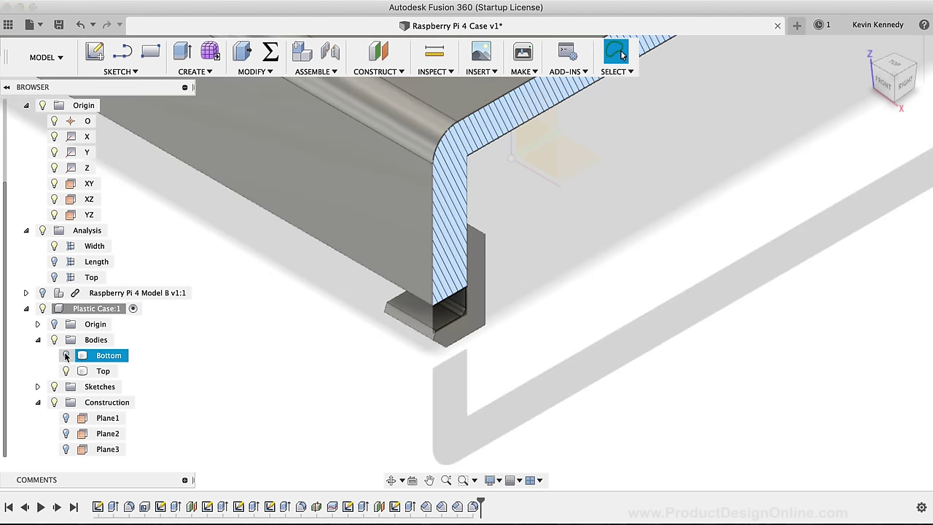
click(65, 356)
scroll(570, 325, up, 5)
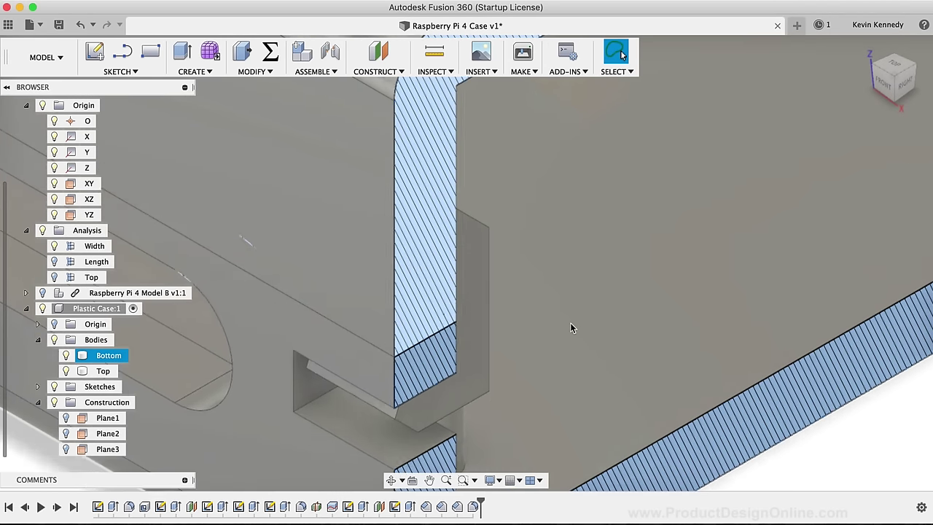